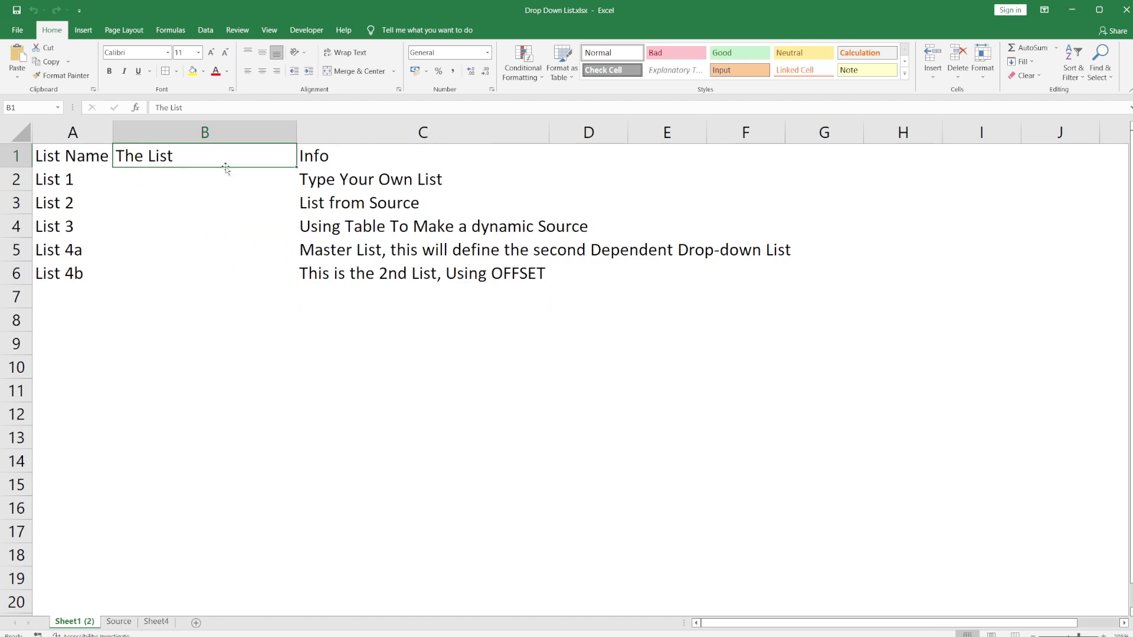
# Look over the input prompt and the drop-down options attached to the List 1 cell B2
pyautogui.click(216, 337)
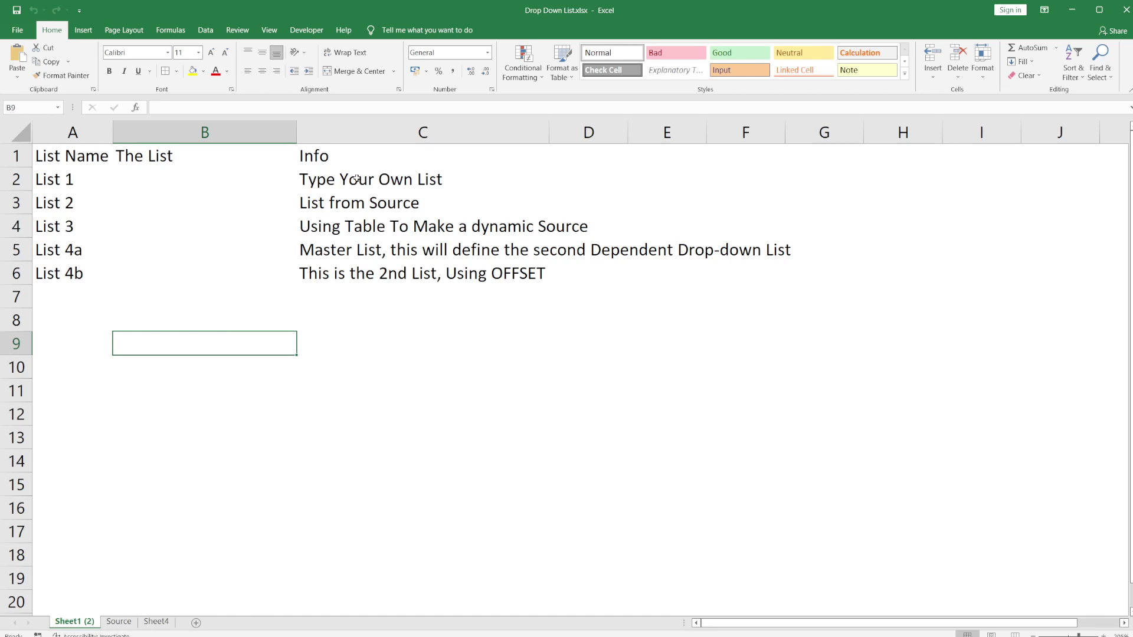
pyautogui.click(169, 182)
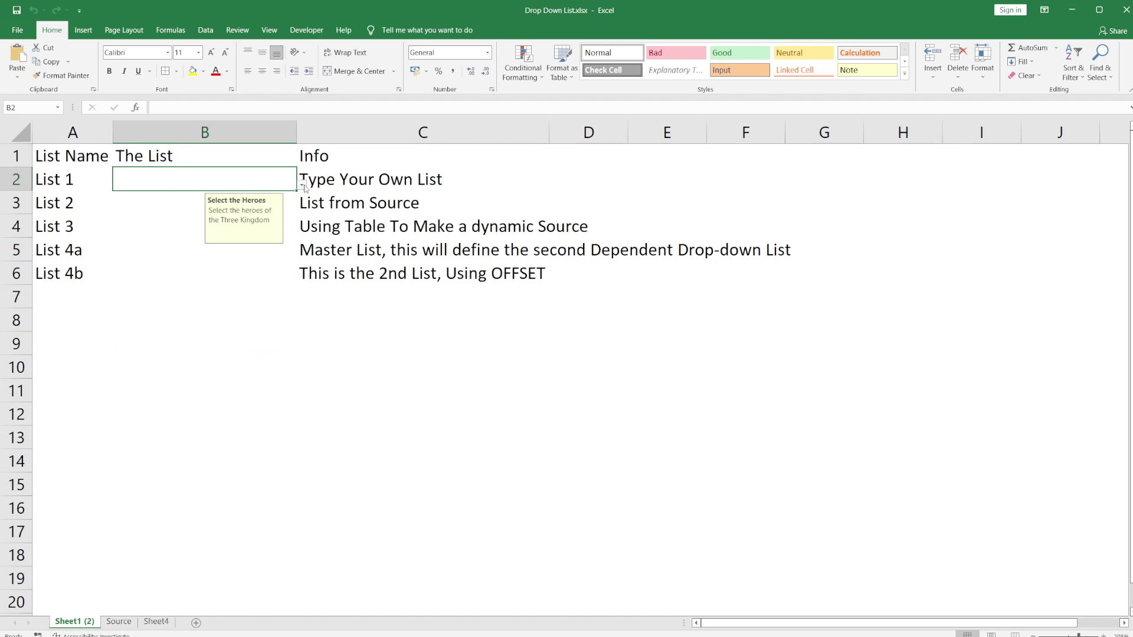
pyautogui.click(302, 185)
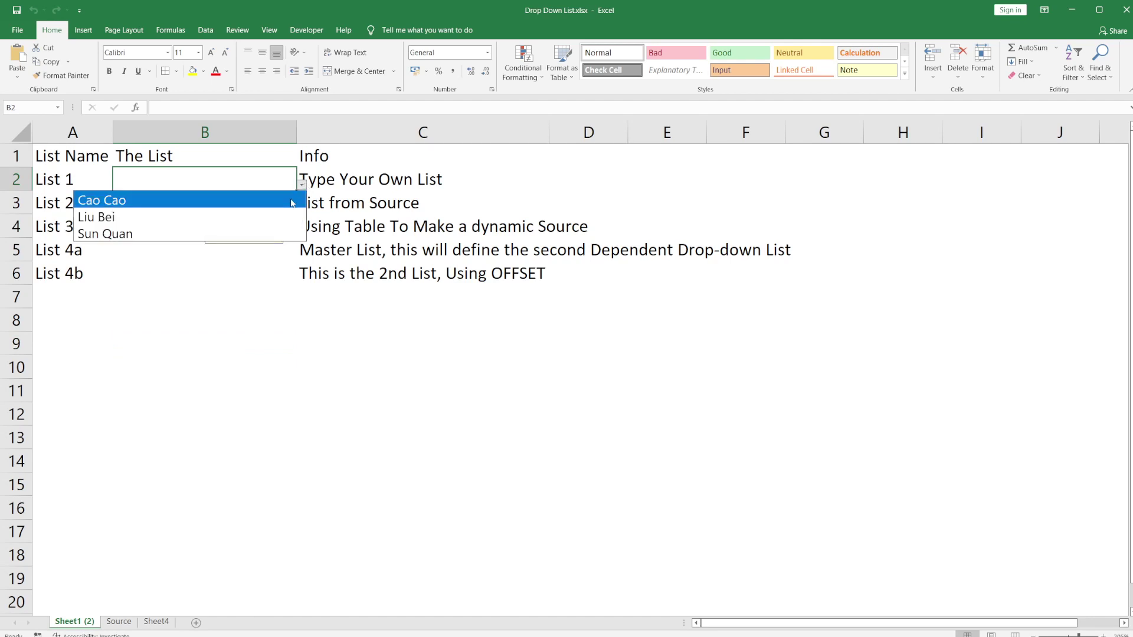
pyautogui.click(218, 178)
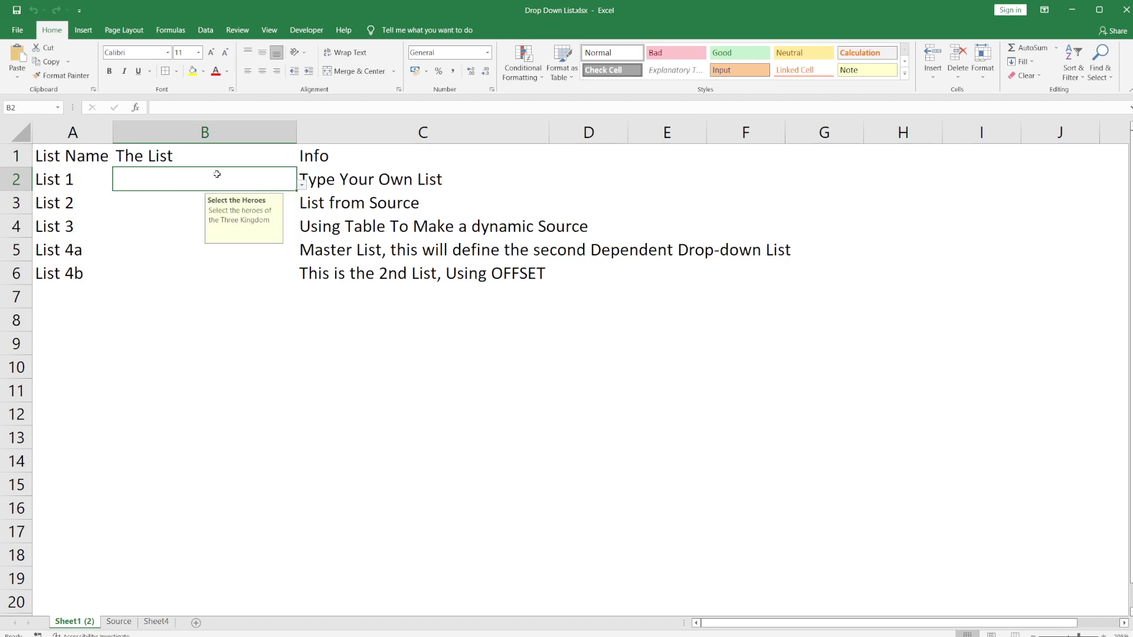
pyautogui.click(302, 185)
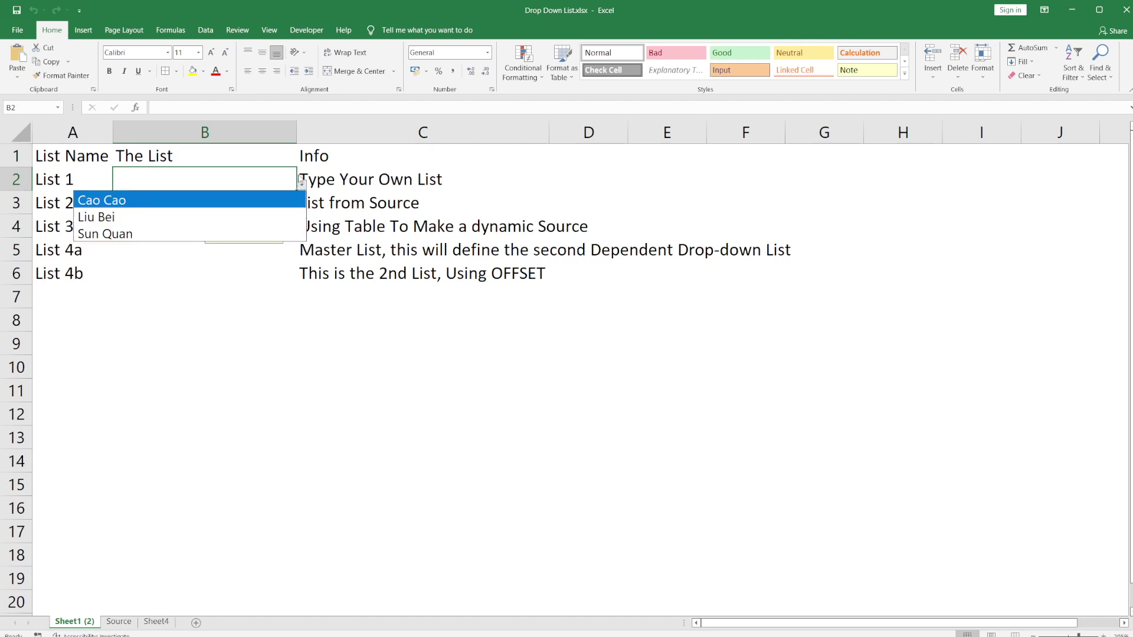
pyautogui.click(280, 172)
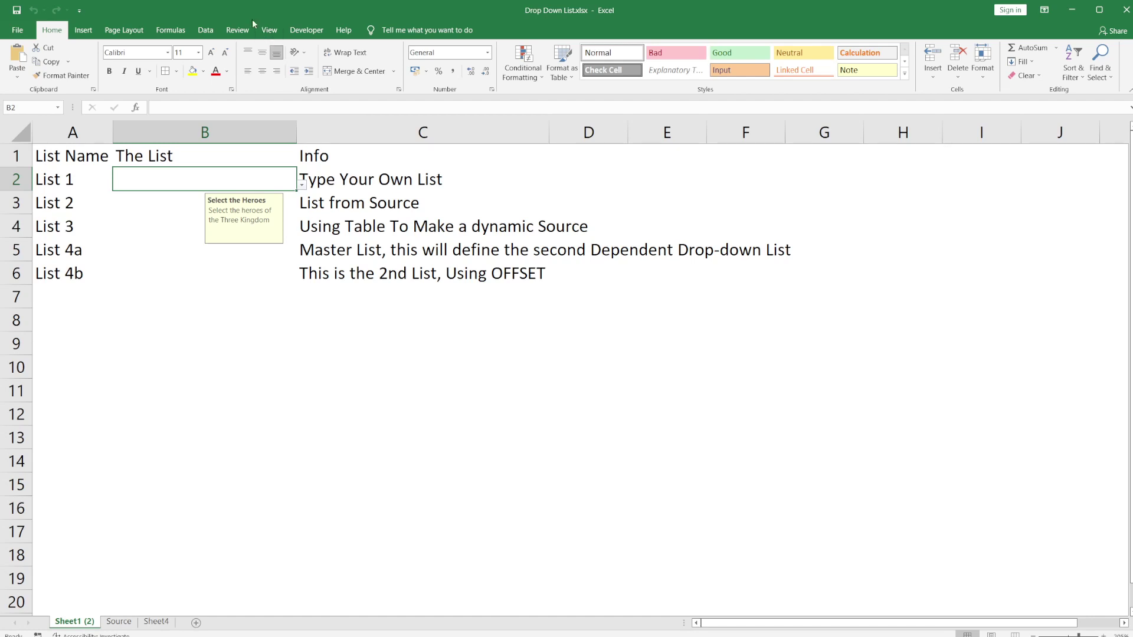
# Open the data validation settings for cell B2 and set the allowed criteria to List
pyautogui.click(209, 35)
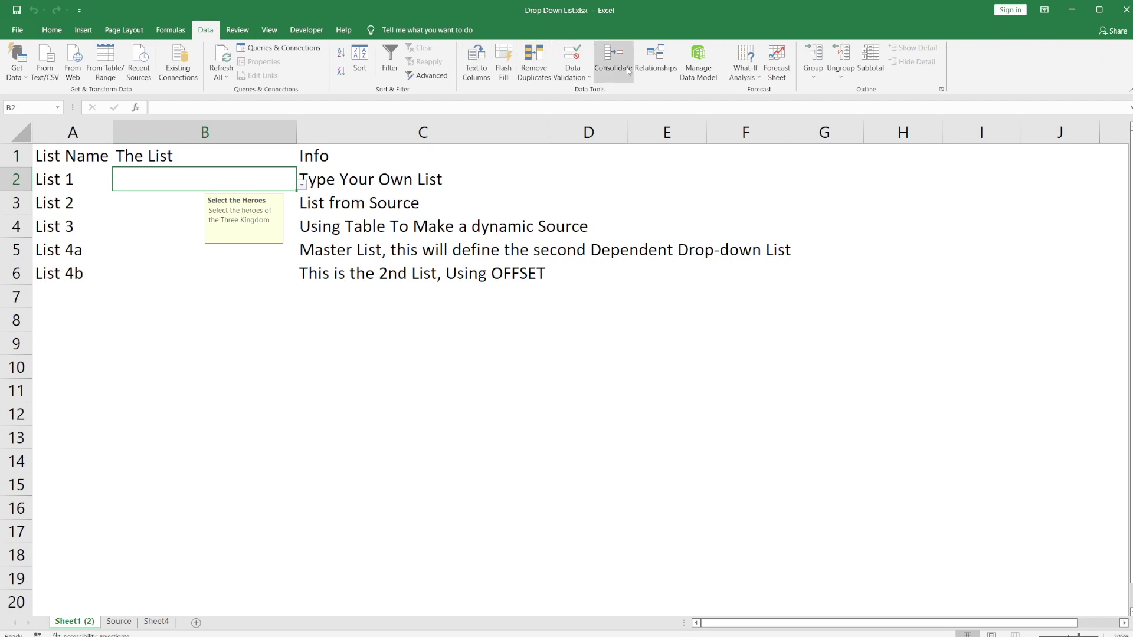
pyautogui.click(573, 72)
pyautogui.click(590, 101)
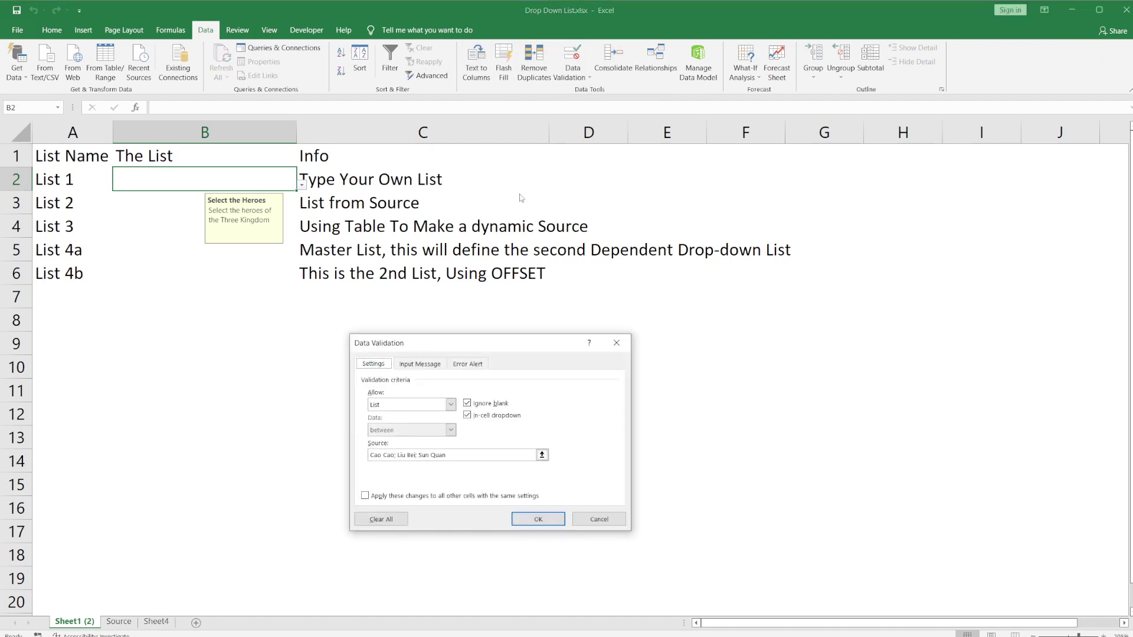
pyautogui.click(379, 367)
pyautogui.moveTo(433, 343); pyautogui.dragTo(376, 216)
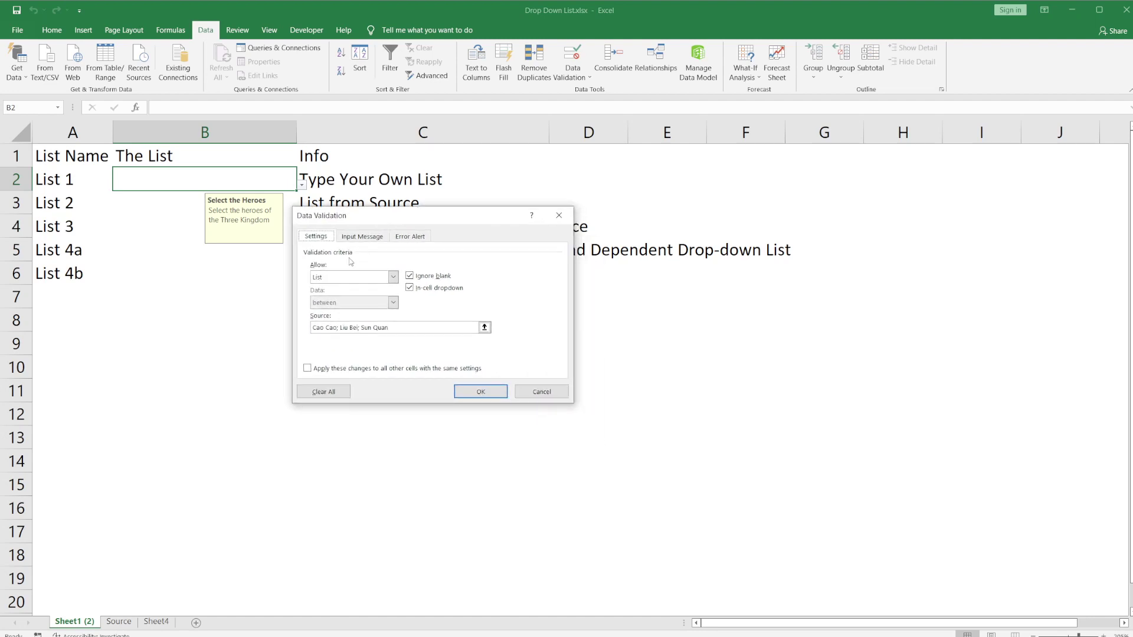
pyautogui.click(341, 277)
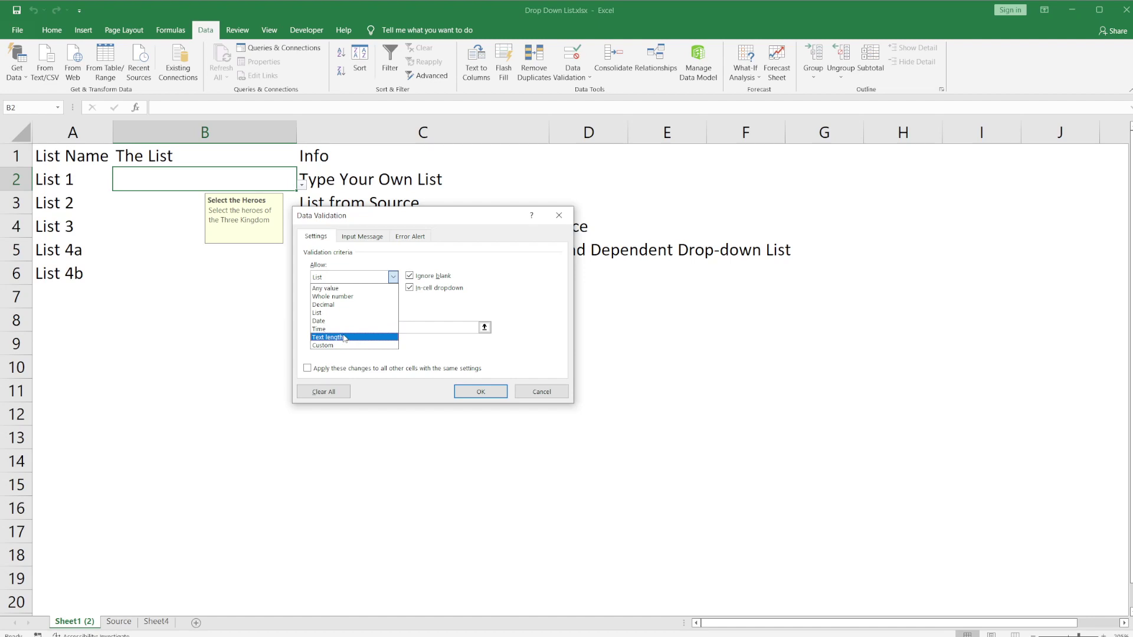
pyautogui.press('Up')
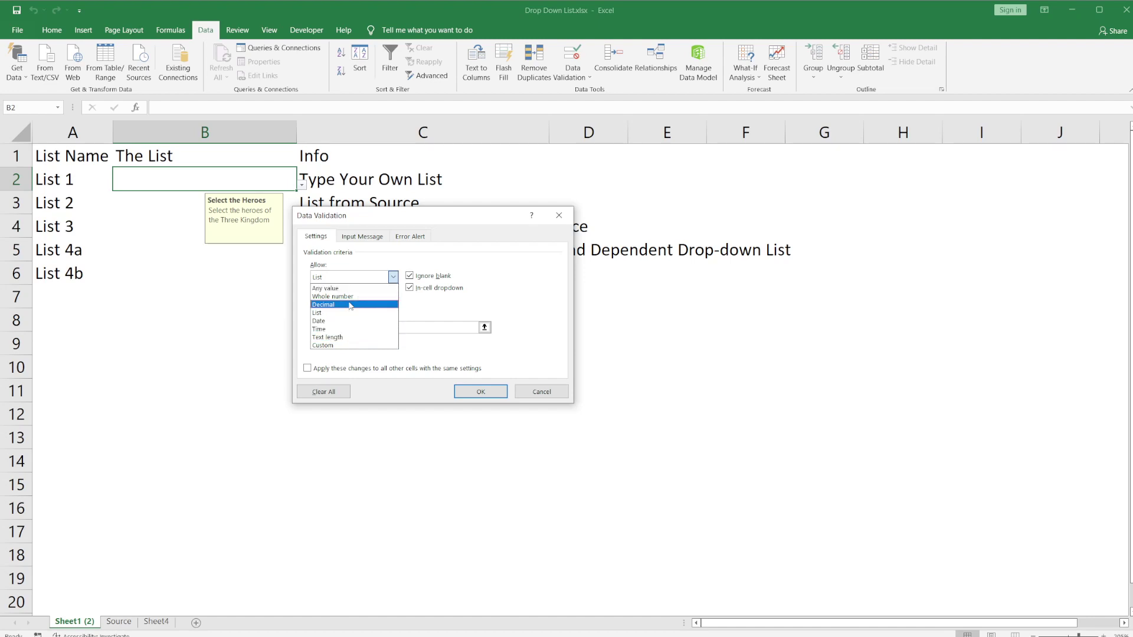
pyautogui.click(343, 314)
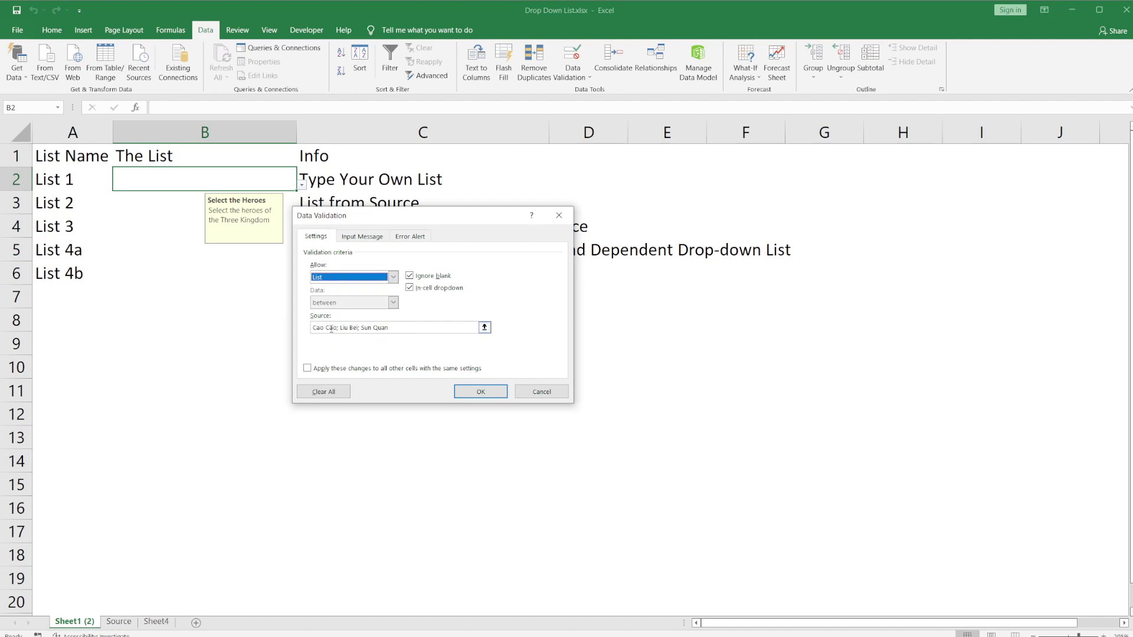
# Examine how the source entries of B2's validation list are separated, and accept the settings
pyautogui.click(327, 329)
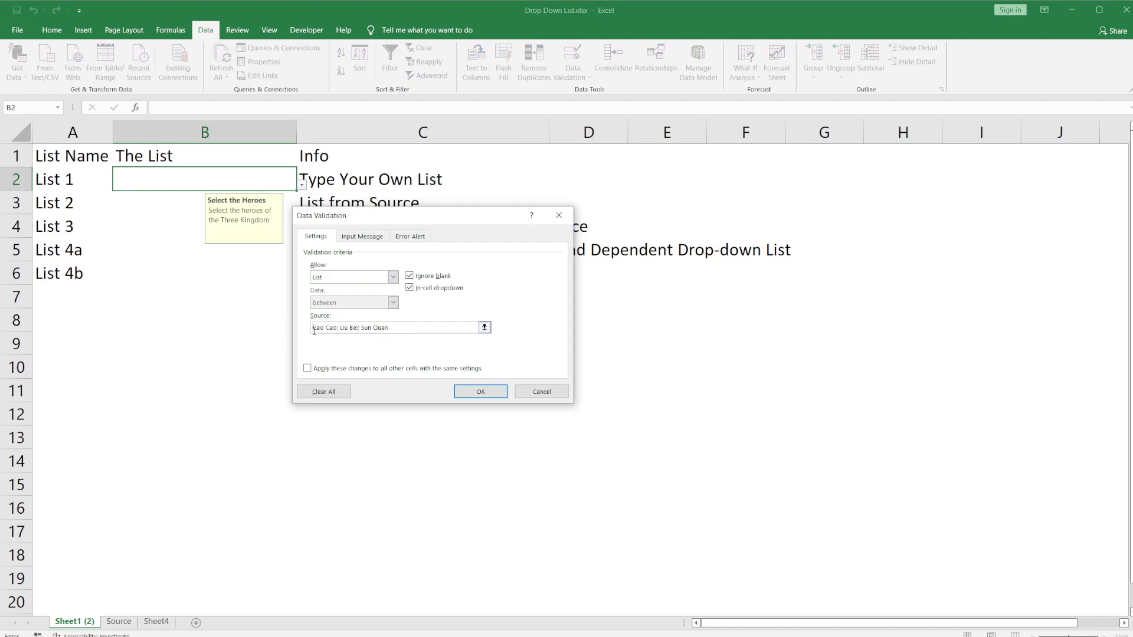
pyautogui.moveTo(314, 331); pyautogui.dragTo(335, 329)
pyautogui.click(337, 329)
pyautogui.moveTo(332, 328)
pyautogui.mouseDown()
pyautogui.moveTo(388, 328)
pyautogui.moveTo(339, 328)
pyautogui.mouseUp()
pyautogui.click(337, 328)
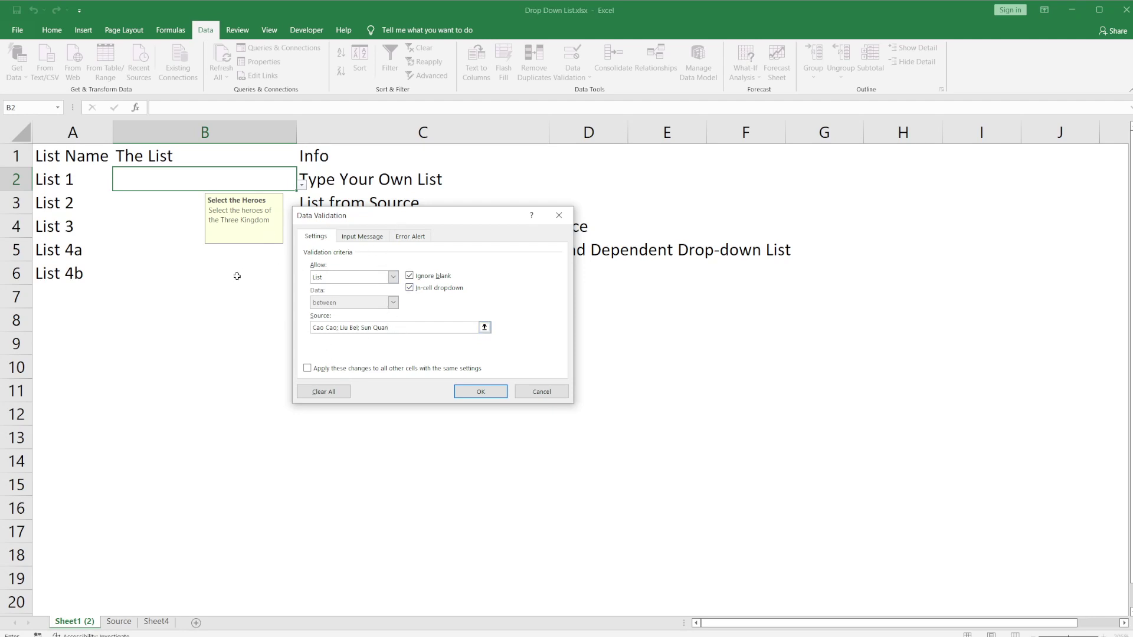
pyautogui.click(480, 391)
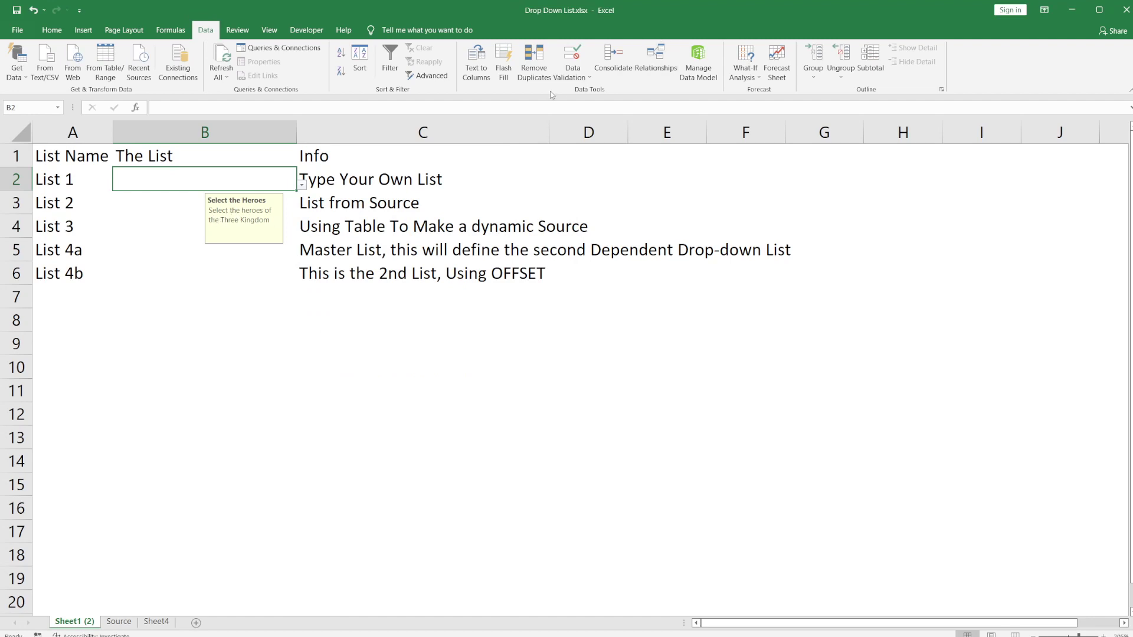
# Reopen B2's data validation and examine the title and text of its input message
pyautogui.click(570, 75)
pyautogui.click(596, 90)
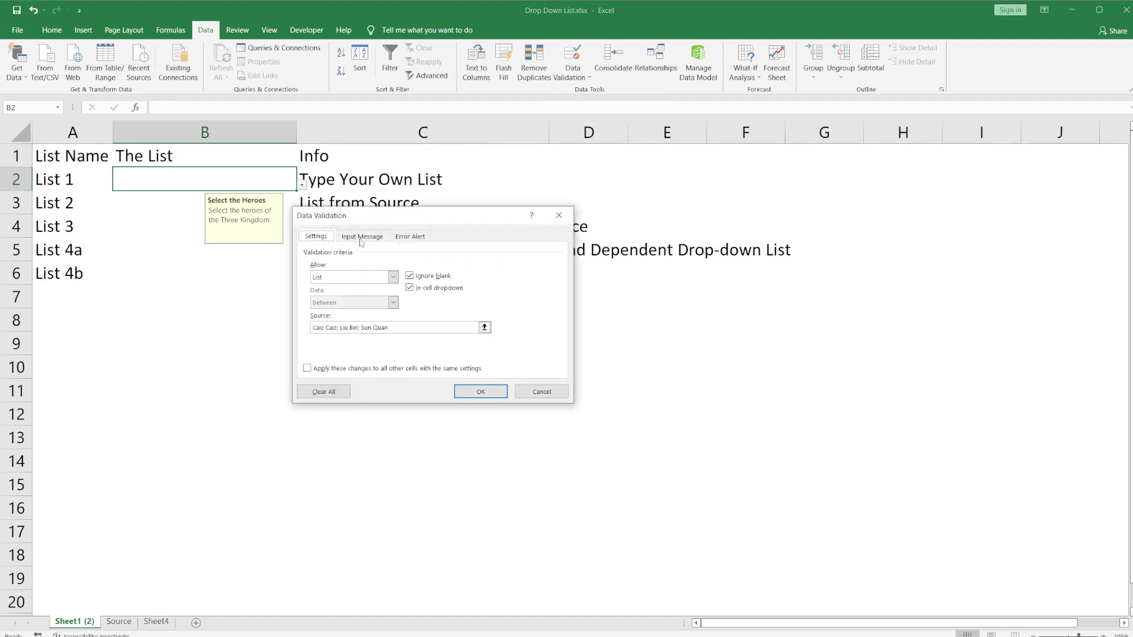
pyautogui.click(360, 237)
pyautogui.moveTo(317, 296); pyautogui.dragTo(376, 304)
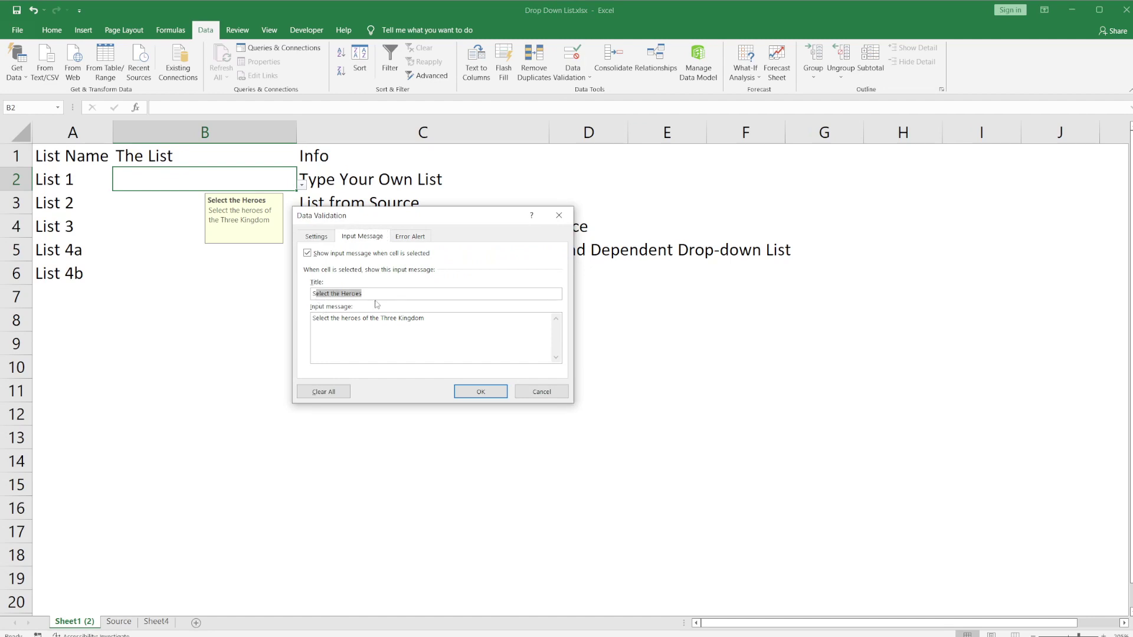
pyautogui.click(323, 294)
pyautogui.moveTo(320, 294); pyautogui.dragTo(376, 294)
pyautogui.moveTo(313, 323); pyautogui.dragTo(416, 306)
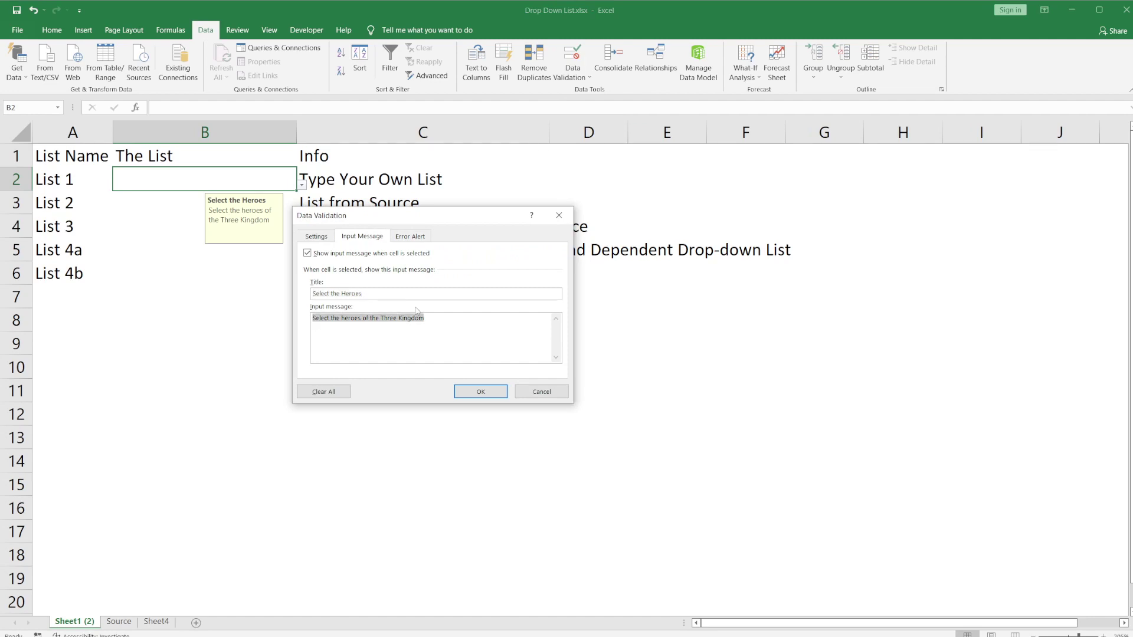
# Set the error alert style of B2's validation to Stop and check its title and error message
pyautogui.click(425, 235)
pyautogui.click(391, 287)
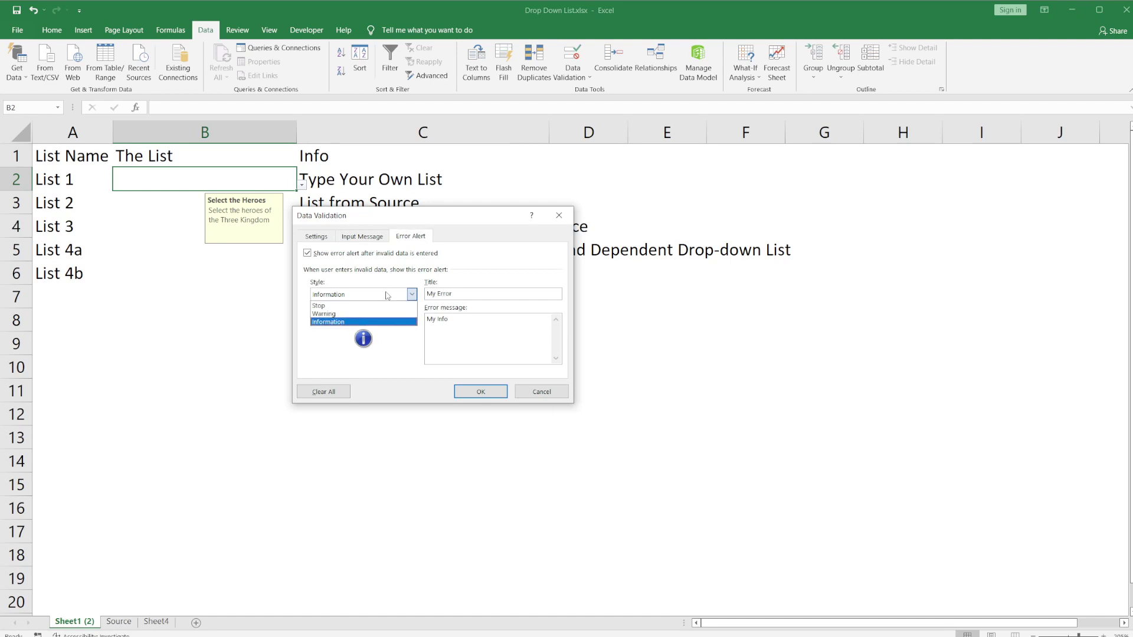
pyautogui.click(372, 304)
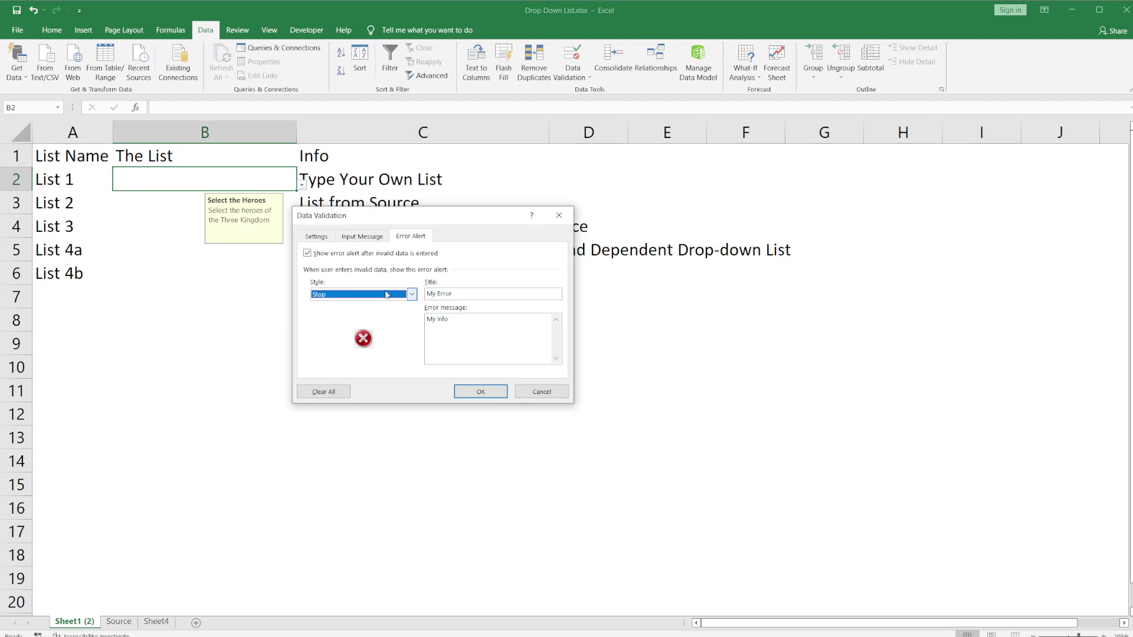
pyautogui.moveTo(427, 294); pyautogui.dragTo(452, 320)
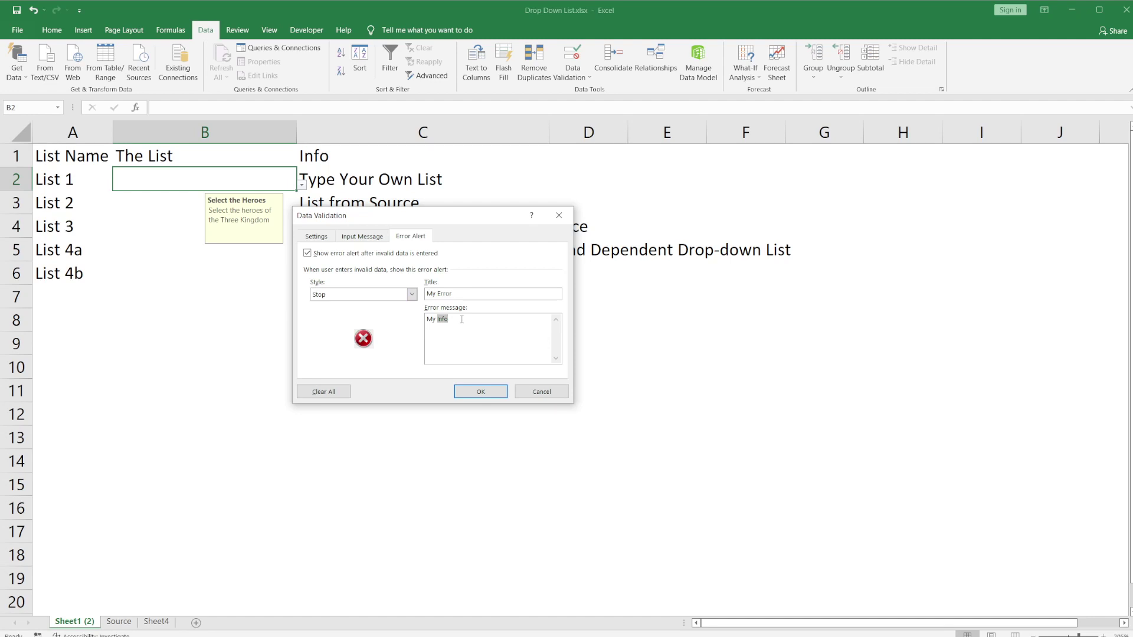
# Turn off Ignore blank in B2's validation criteria and apply the validation settings
pyautogui.click(328, 238)
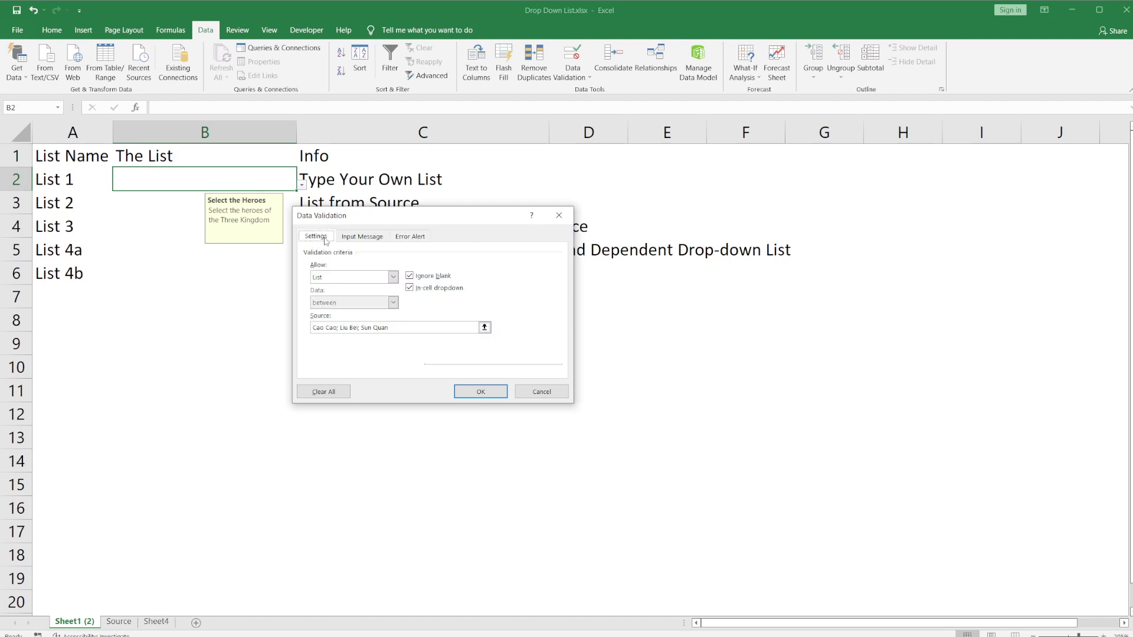
pyautogui.click(433, 277)
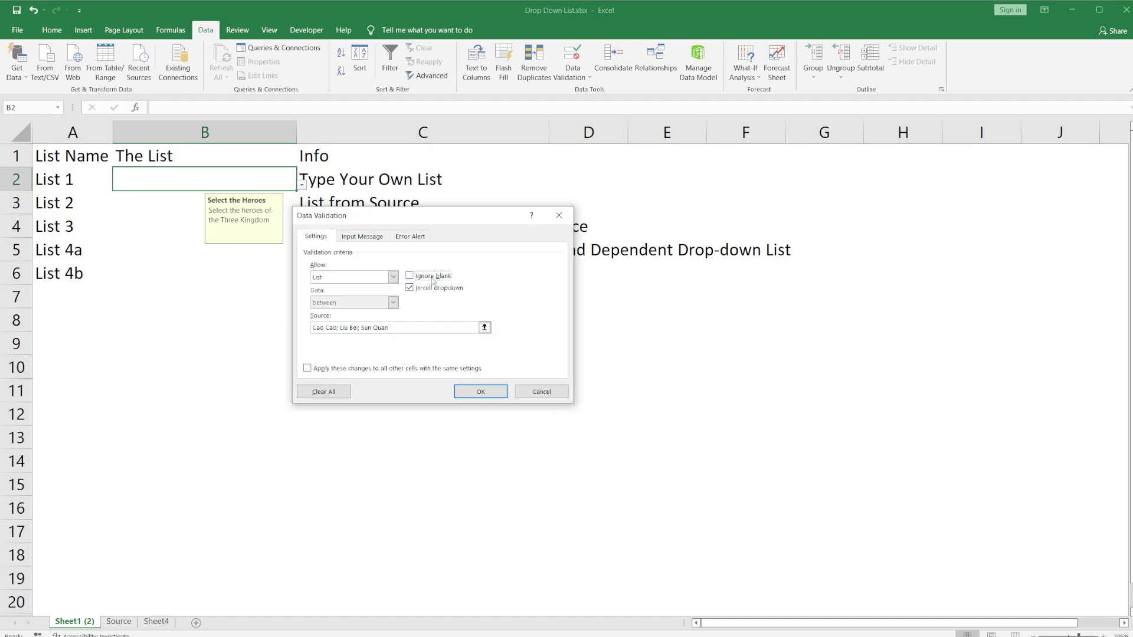
pyautogui.click(421, 289)
pyautogui.click(473, 398)
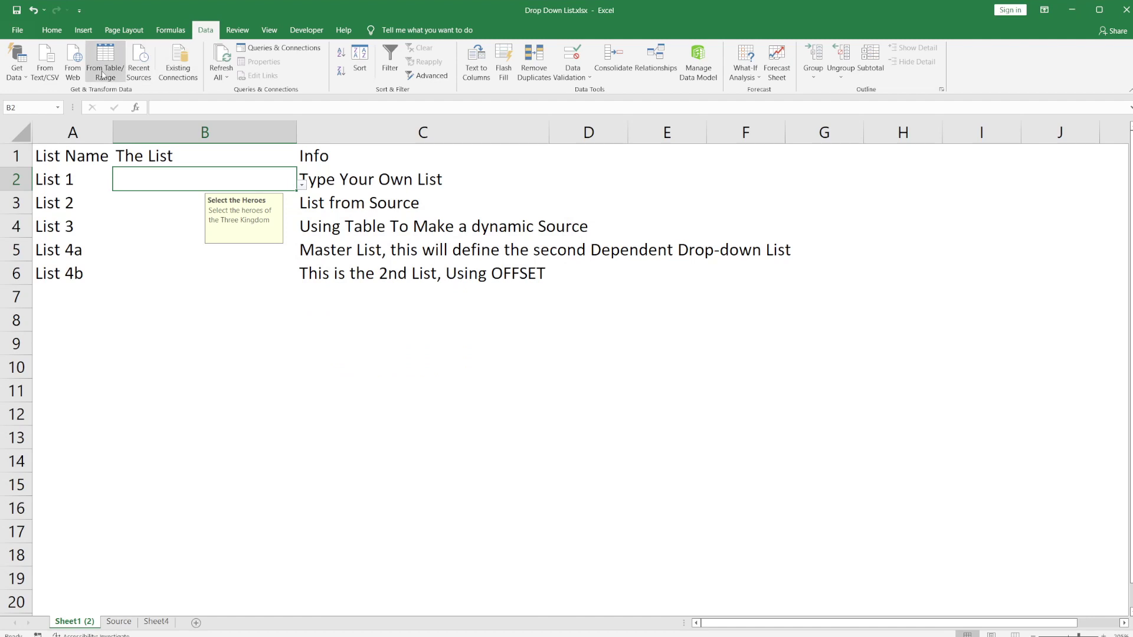
# Fill the list cells B2:B6 with yellow
pyautogui.click(52, 30)
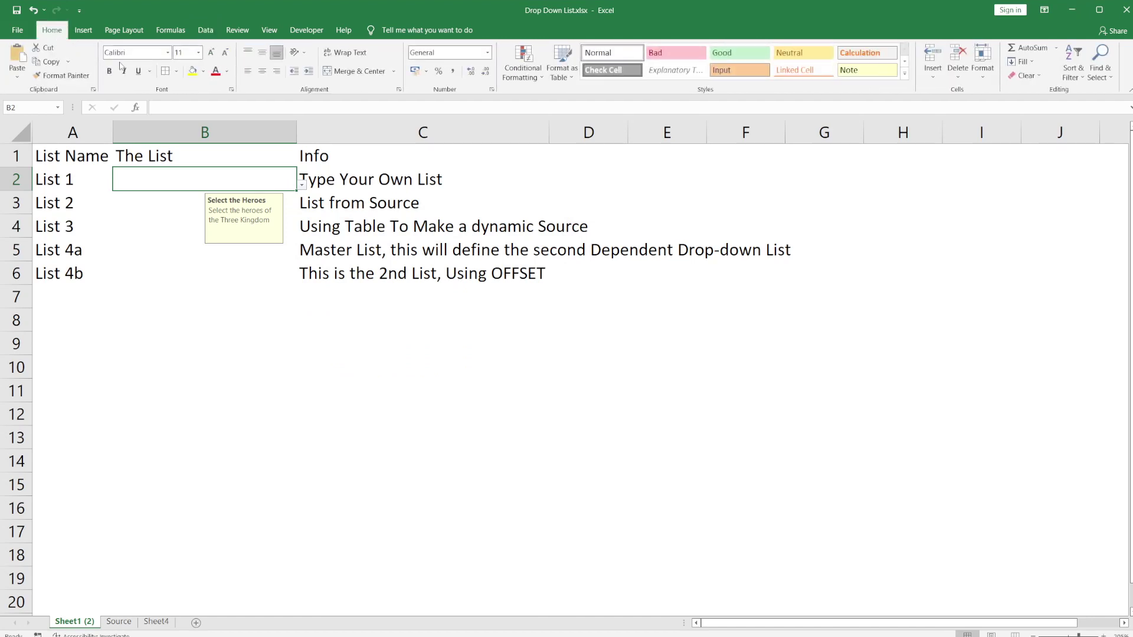
pyautogui.click(192, 71)
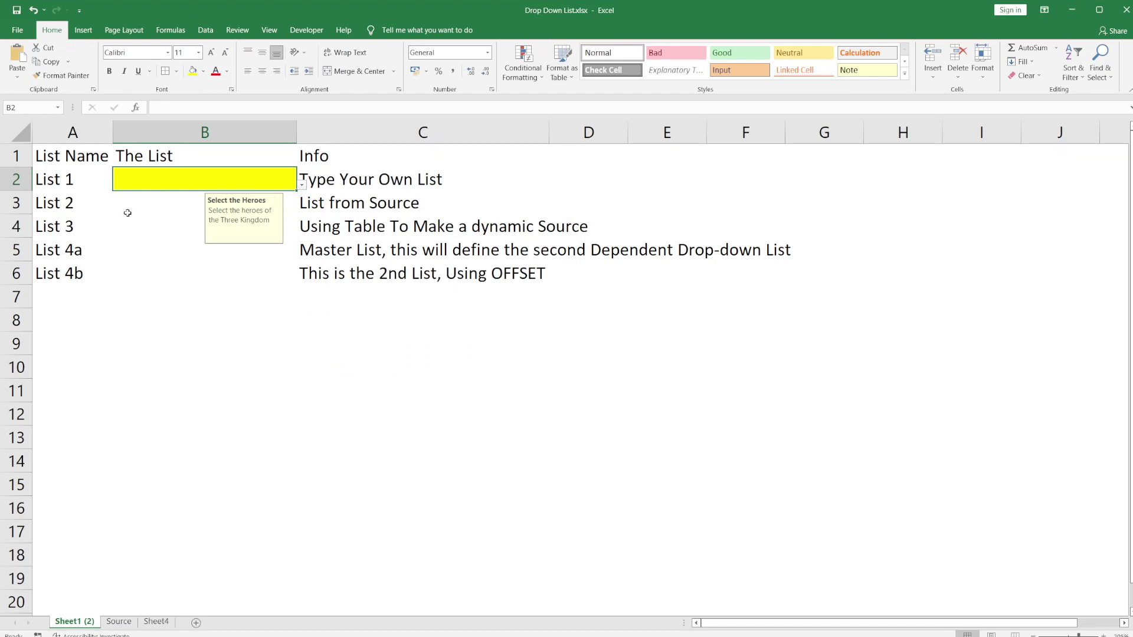
pyautogui.click(188, 203)
pyautogui.click(76, 180)
pyautogui.click(179, 183)
pyautogui.moveTo(179, 184); pyautogui.dragTo(171, 275)
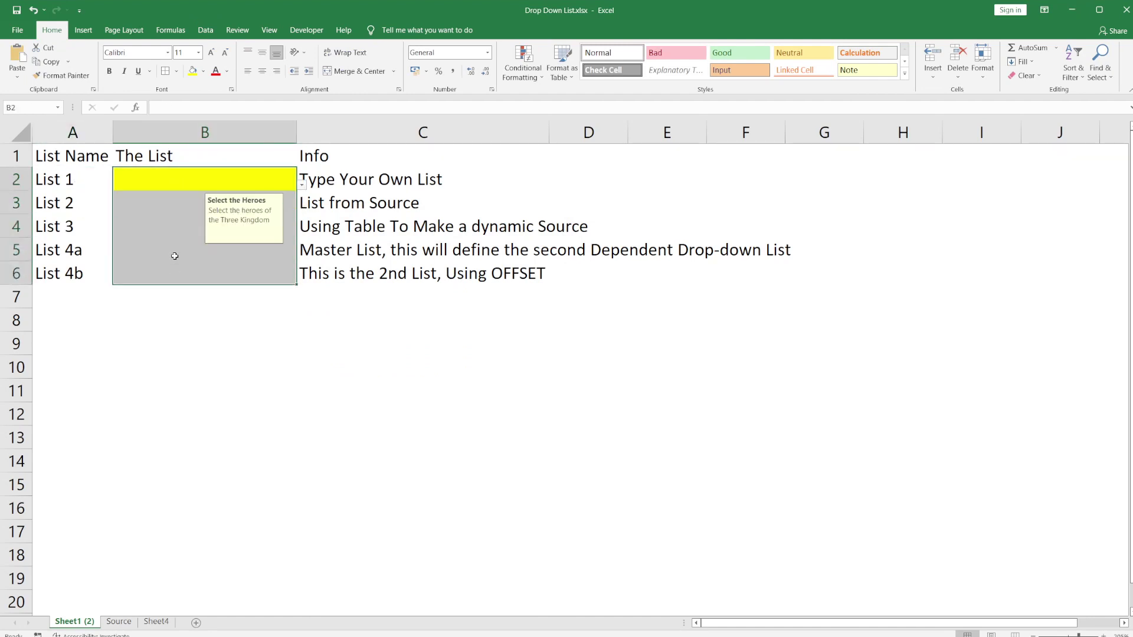
pyautogui.click(193, 71)
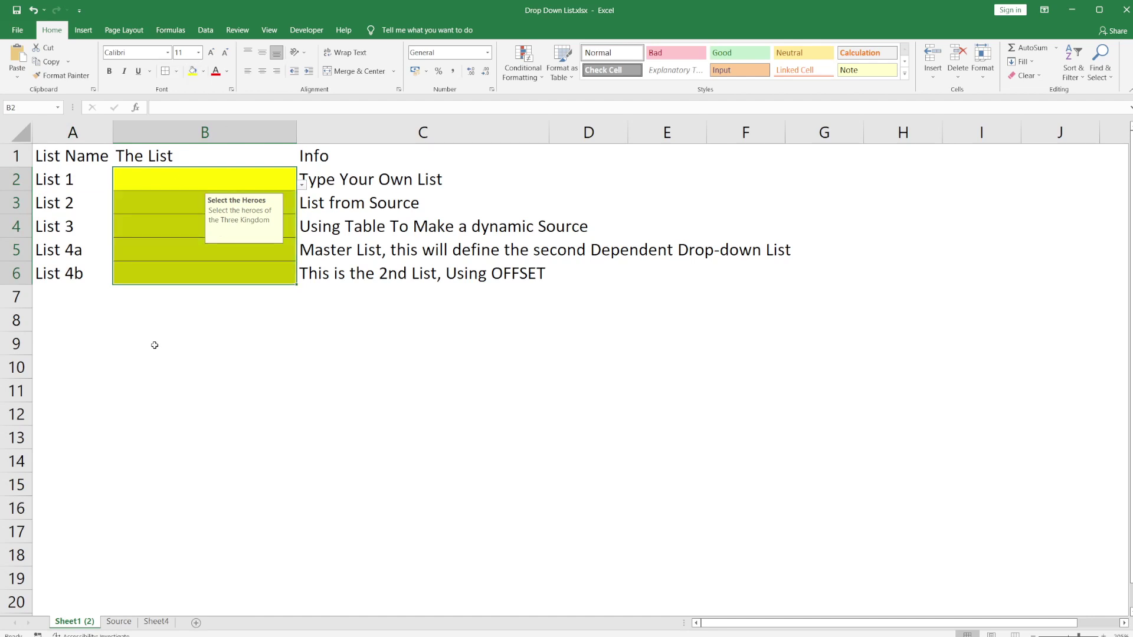
pyautogui.click(155, 347)
# Select Cao Cao from cell B2's drop-down list, and replace it with Liu Bei from the same list
pyautogui.click(273, 175)
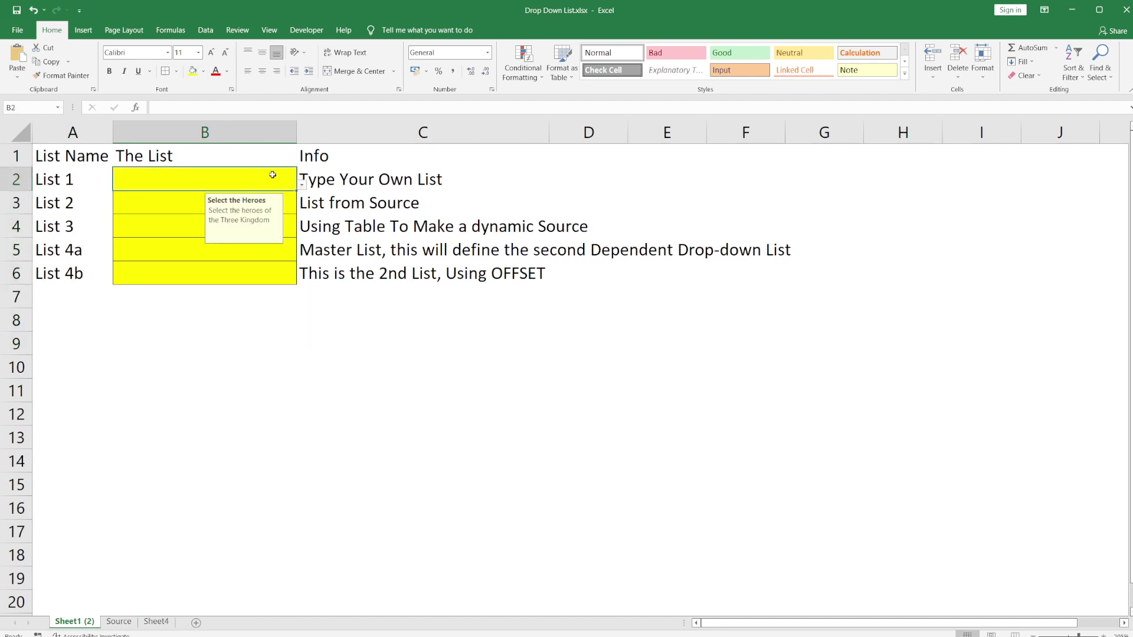
pyautogui.click(302, 184)
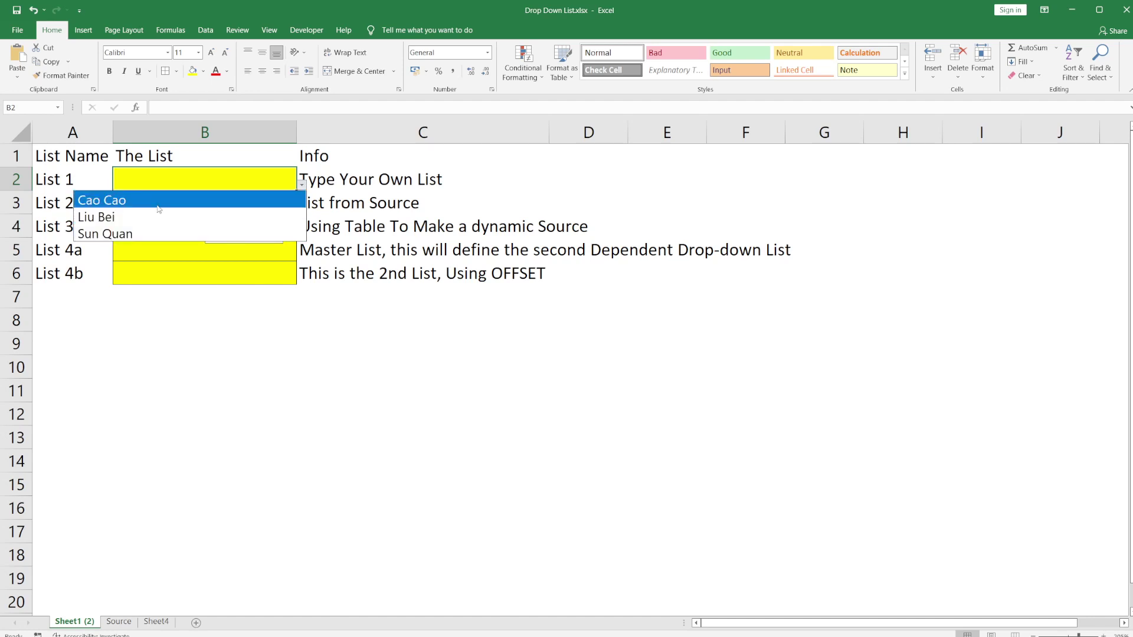
pyautogui.click(159, 209)
pyautogui.click(302, 185)
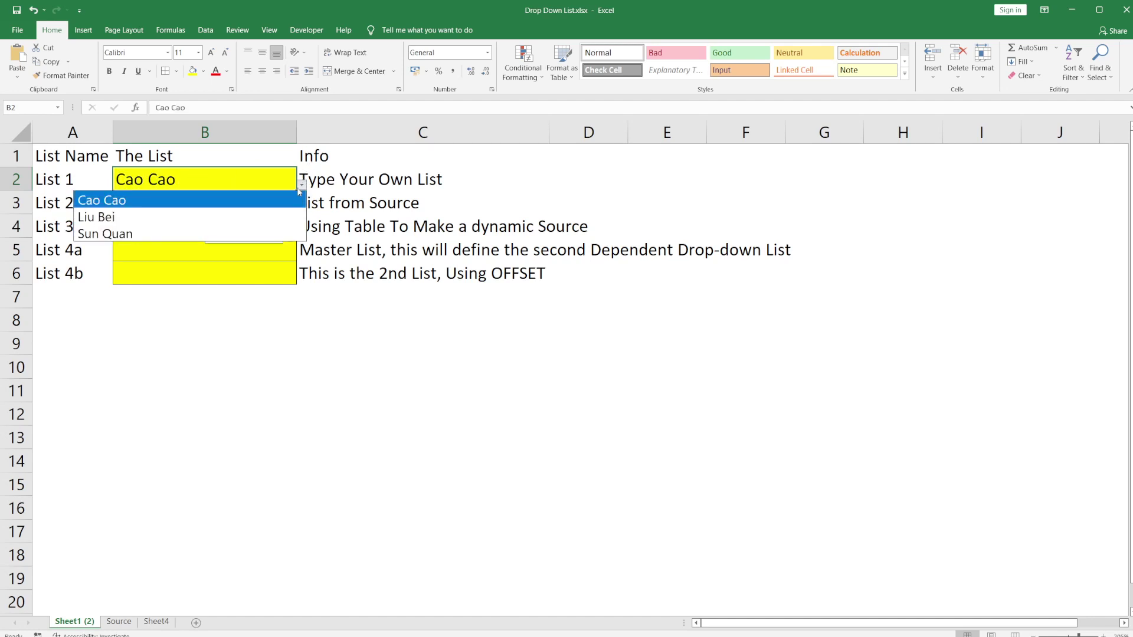
pyautogui.click(252, 217)
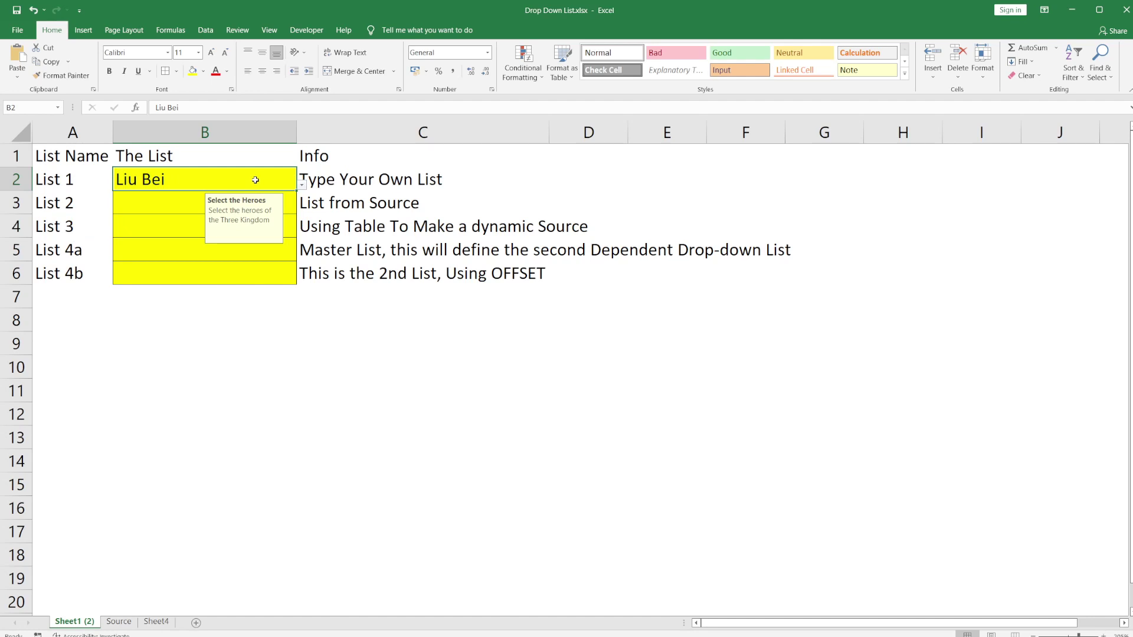
# Try to enter the unlisted value Dong Zhuo in cell B2 and return to editing the entry
pyautogui.write('Dong ')
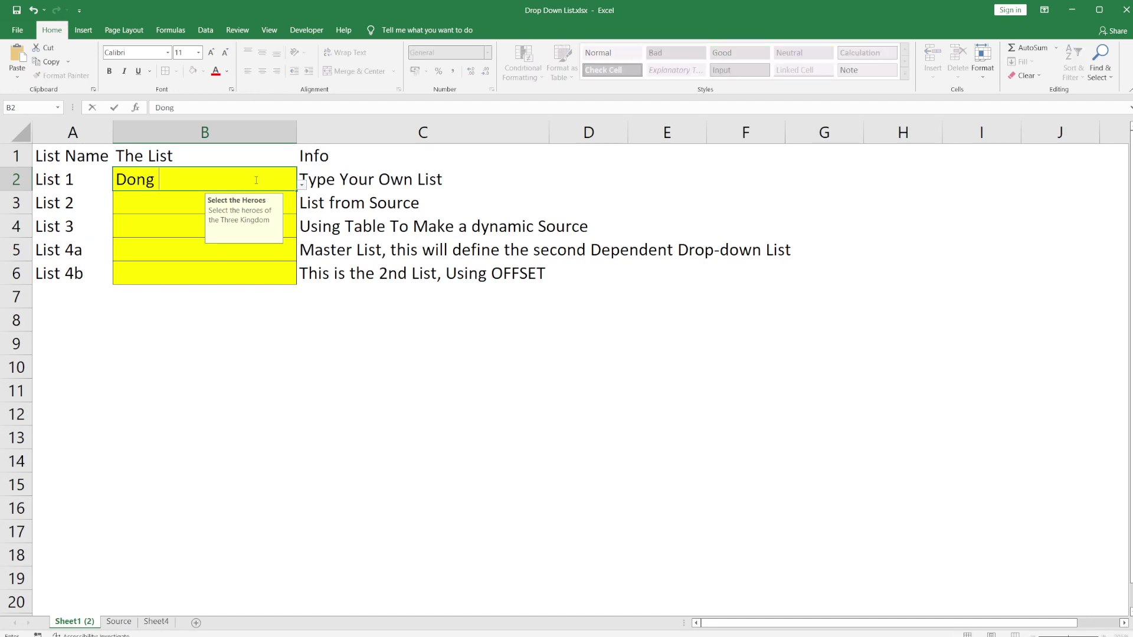
pyautogui.write('Zhuo')
pyautogui.press('Return')
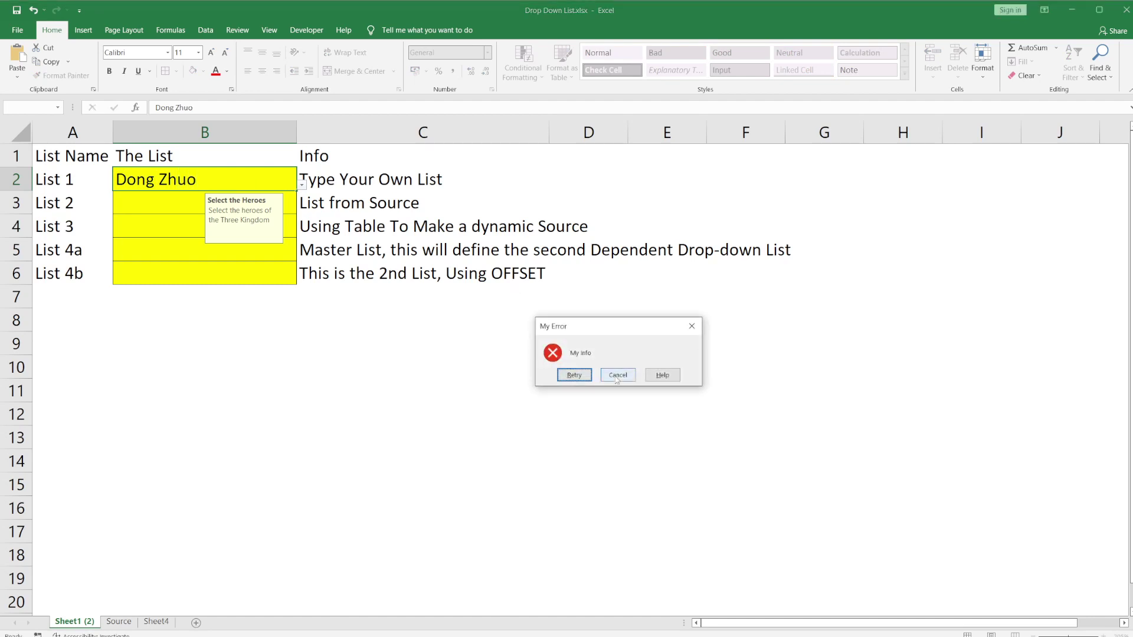
pyautogui.click(568, 376)
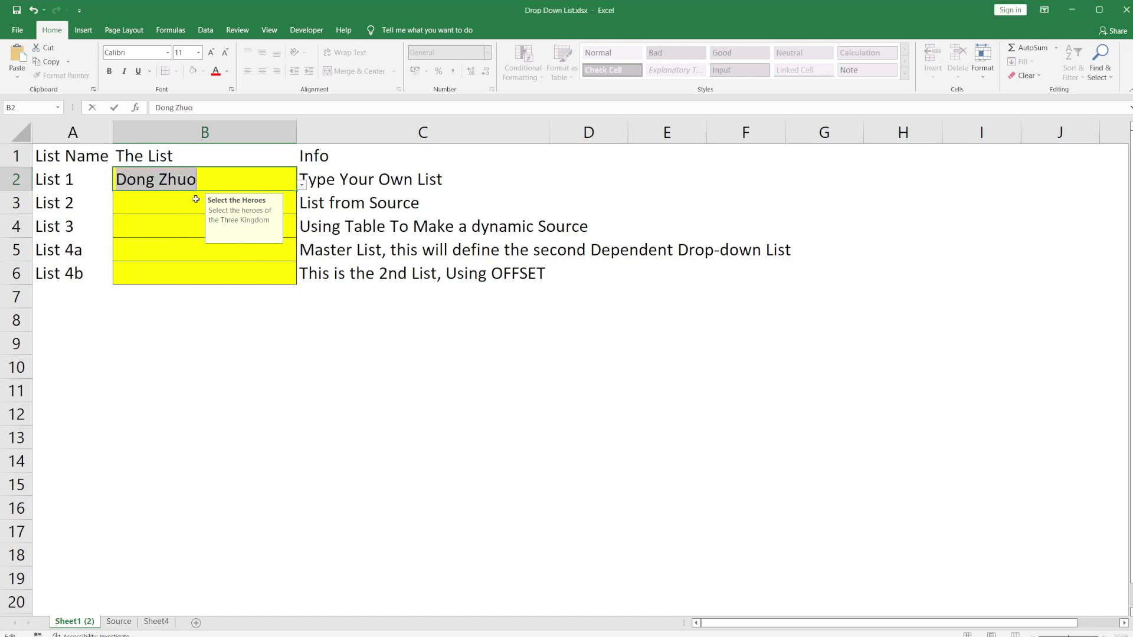
# Discard the pending entry in cell B2 and set the error alert style in its data validation to Warning
pyautogui.press('Escape')
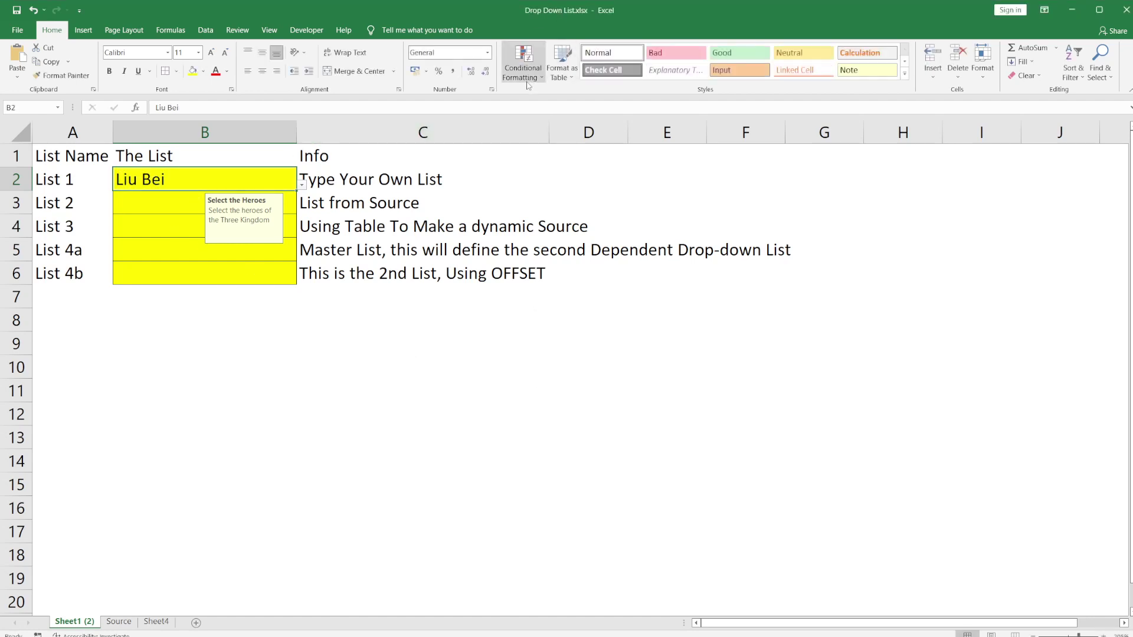
pyautogui.click(206, 29)
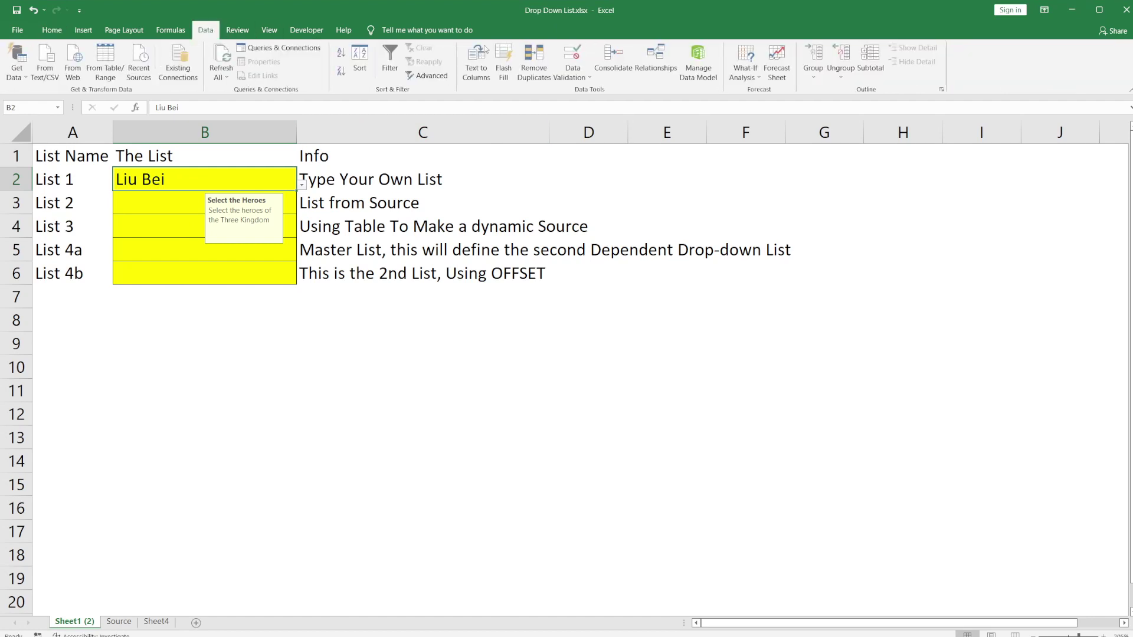
pyautogui.click(572, 74)
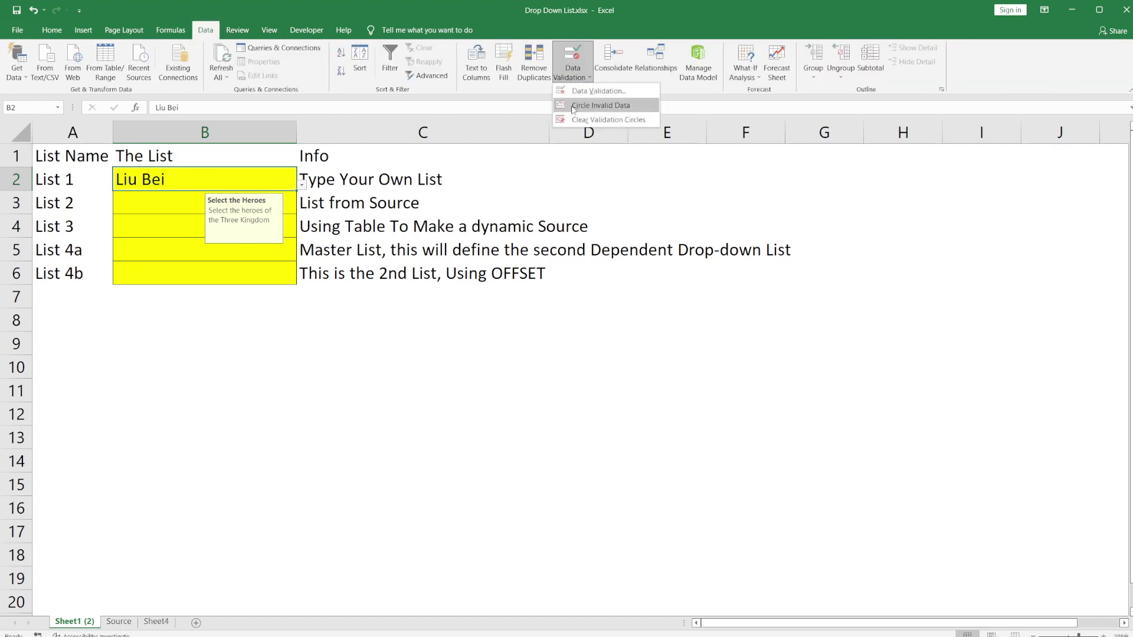
pyautogui.click(578, 98)
pyautogui.click(409, 237)
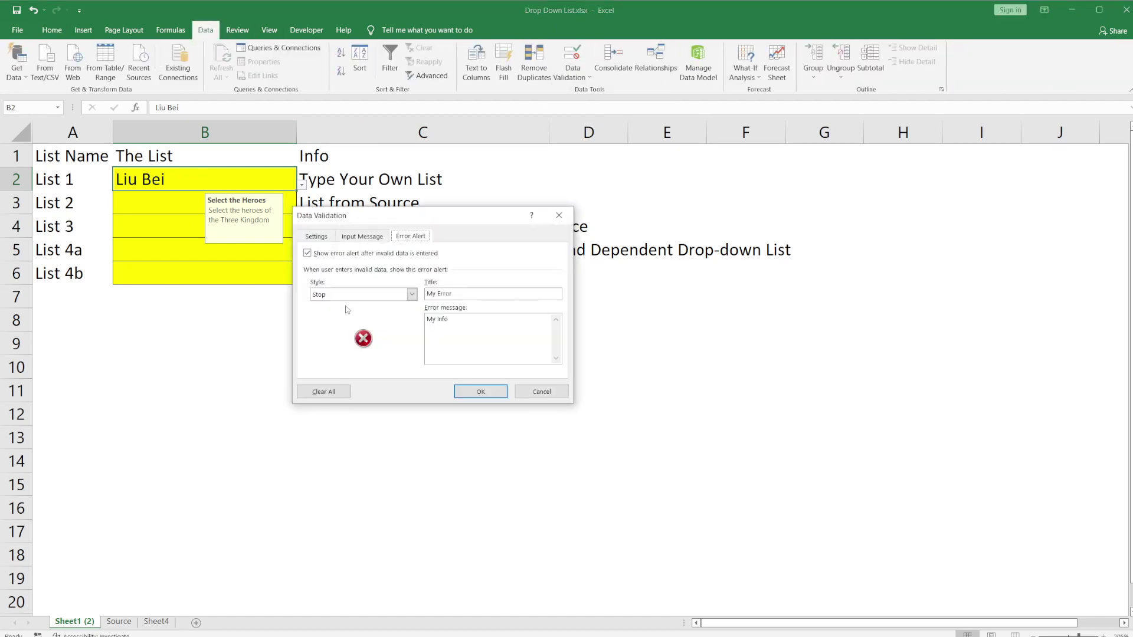
pyautogui.click(345, 295)
pyautogui.click(336, 311)
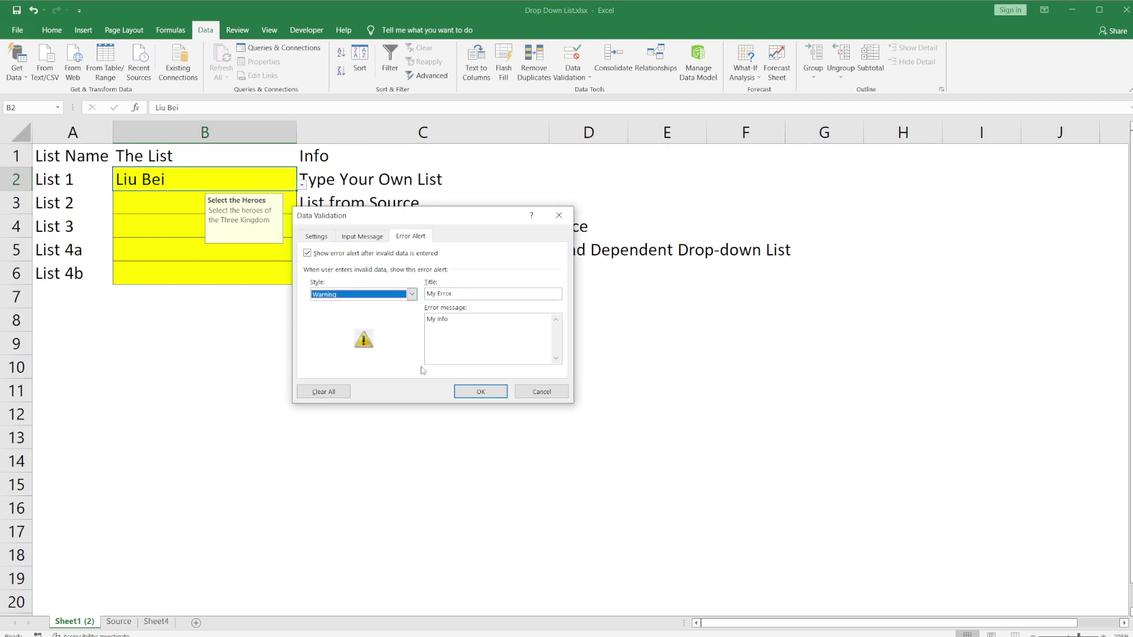
pyautogui.click(468, 389)
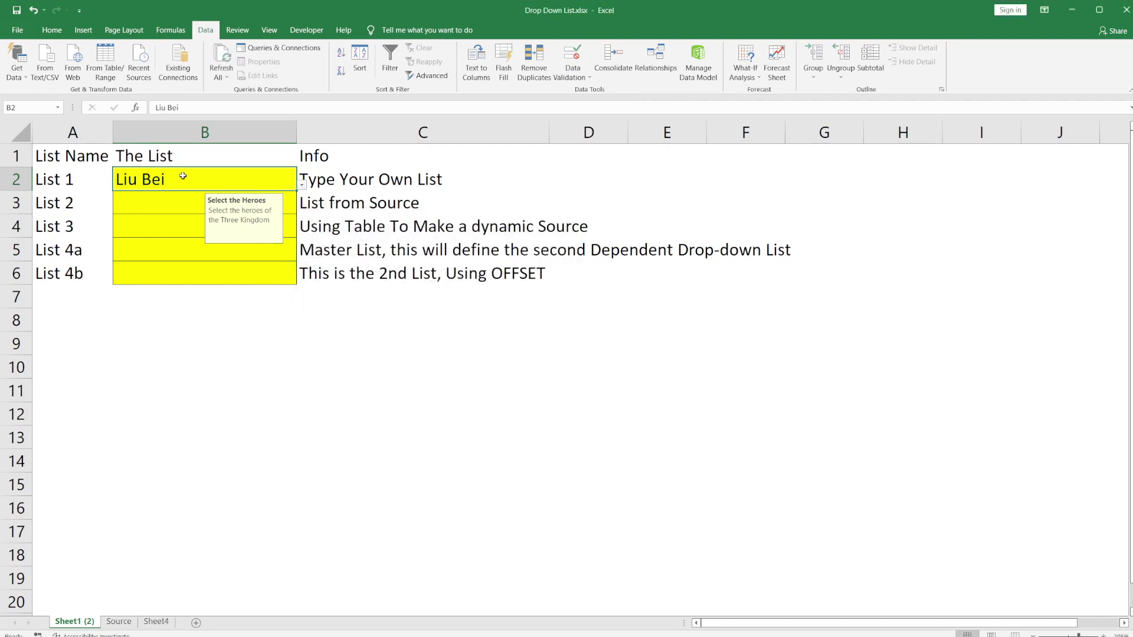
# Enter the unlisted value Dong Zhuo in cell B2 and accept it despite the warning
pyautogui.write('Dong Z')
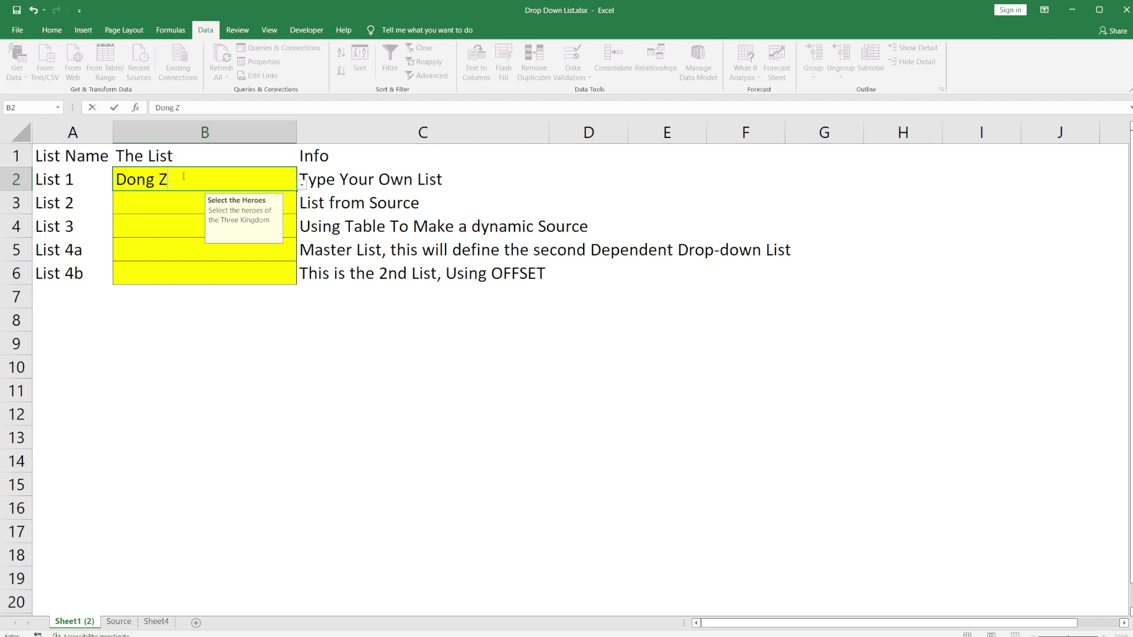
pyautogui.write('huo')
pyautogui.press('Return')
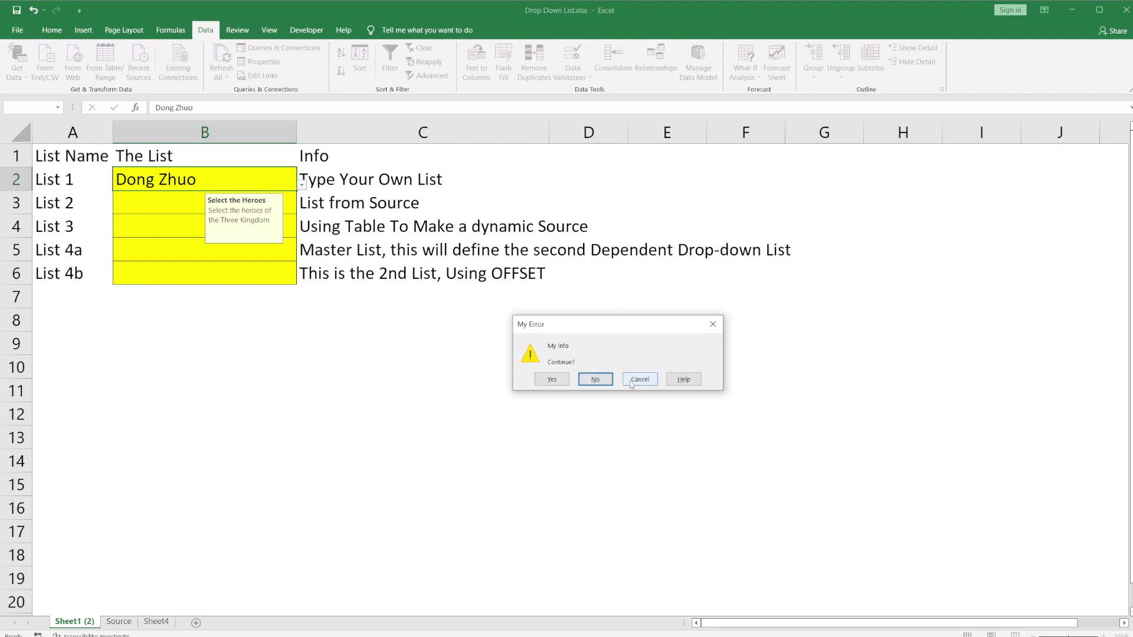
pyautogui.click(550, 382)
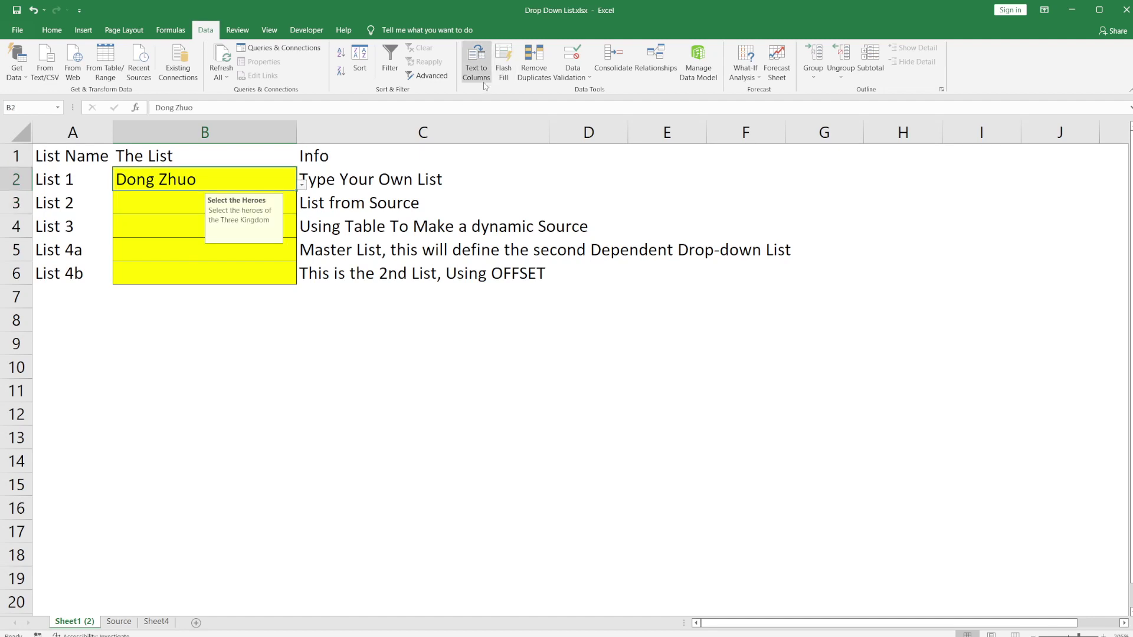
# Set the error alert style in cell B2's data validation to Information
pyautogui.click(561, 71)
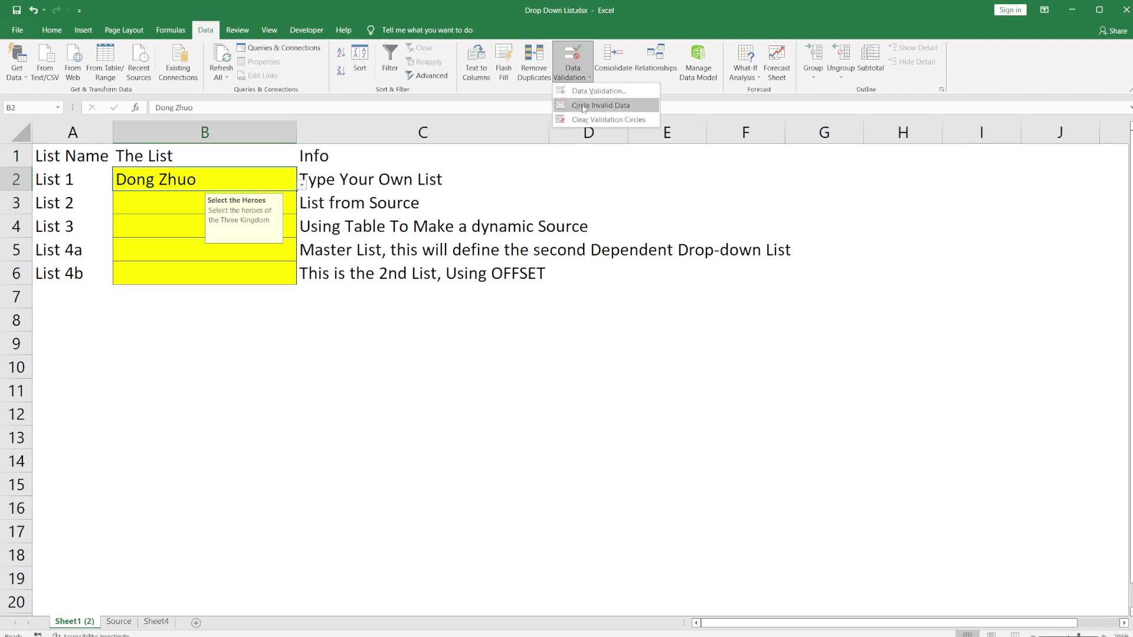
pyautogui.click(583, 104)
pyautogui.click(443, 293)
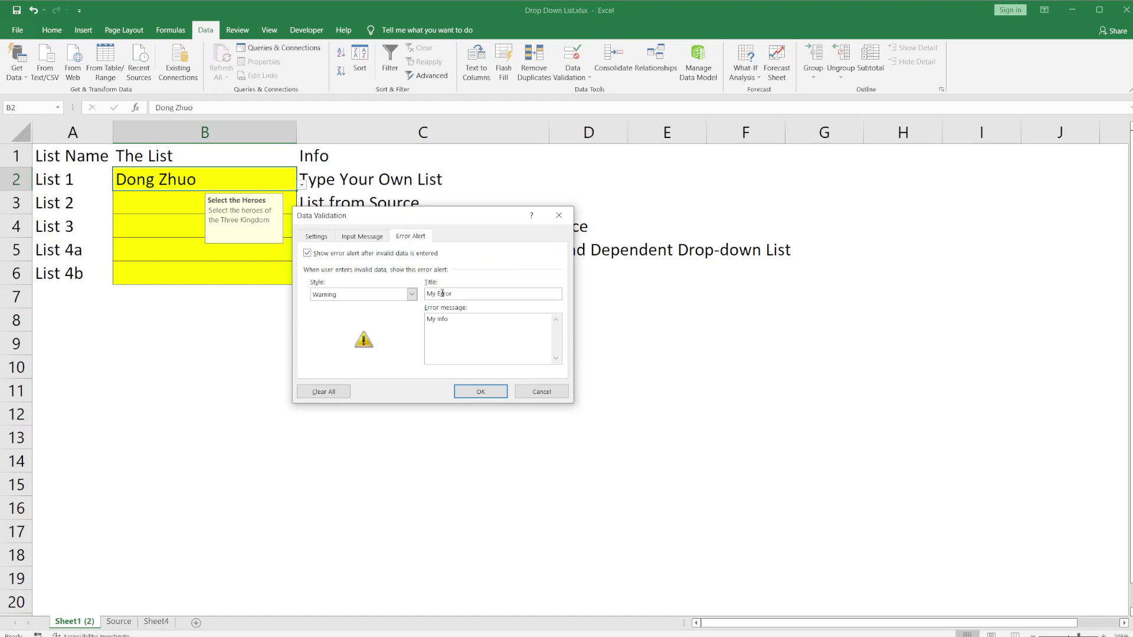
pyautogui.click(411, 294)
pyautogui.click(377, 322)
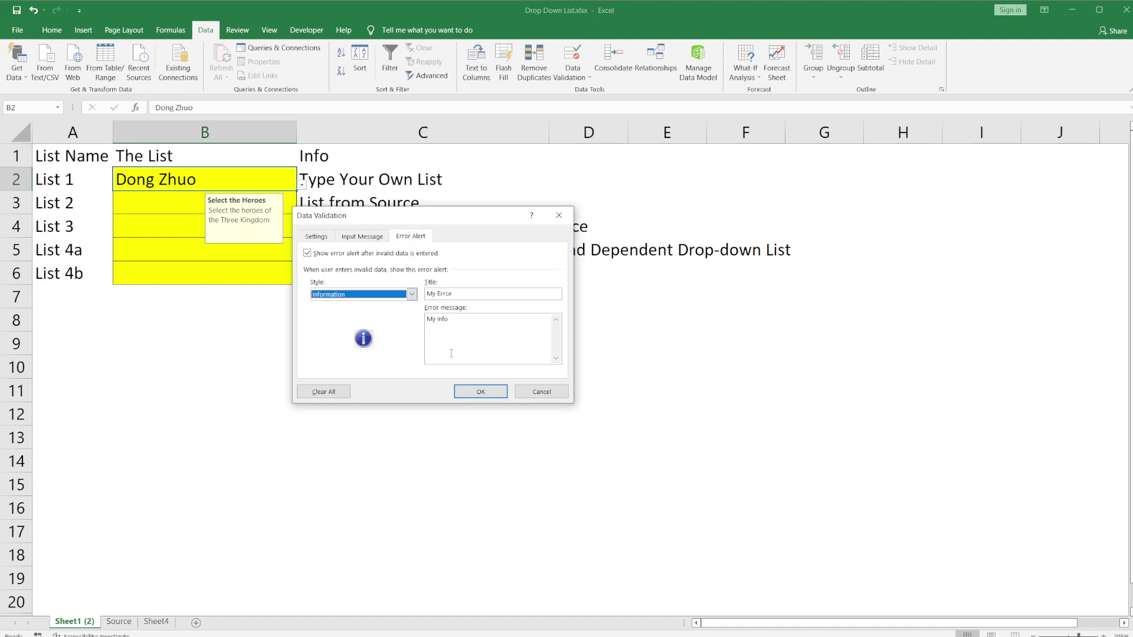
pyautogui.click(480, 390)
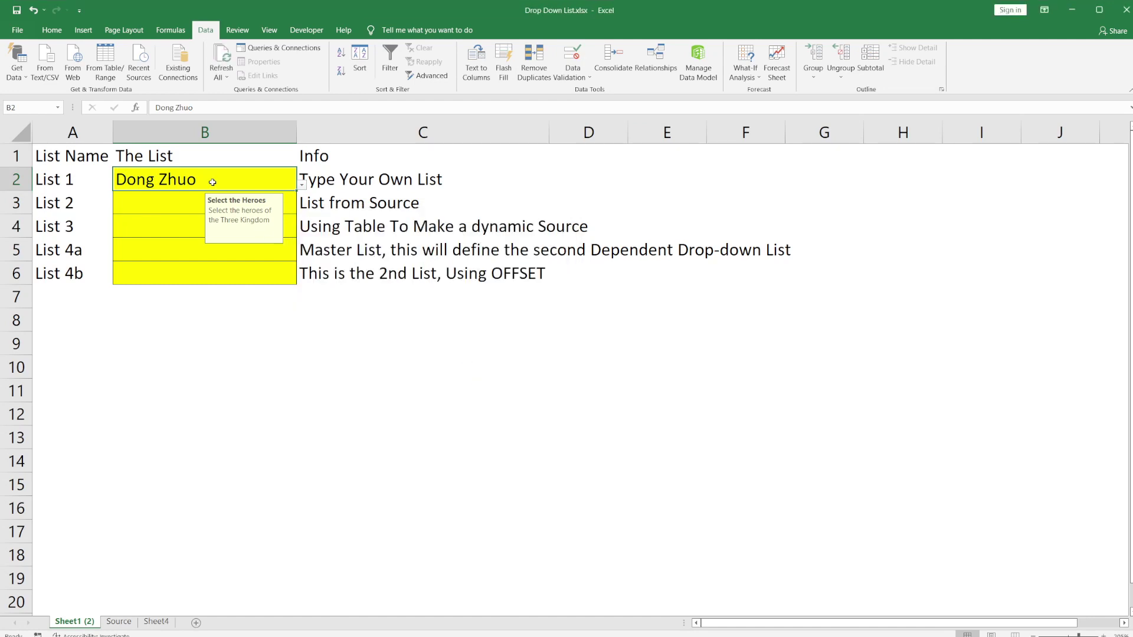
# Enter the unlisted value Lu Bu in cell B2, accept the information alert and reselect the cell
pyautogui.write('L')
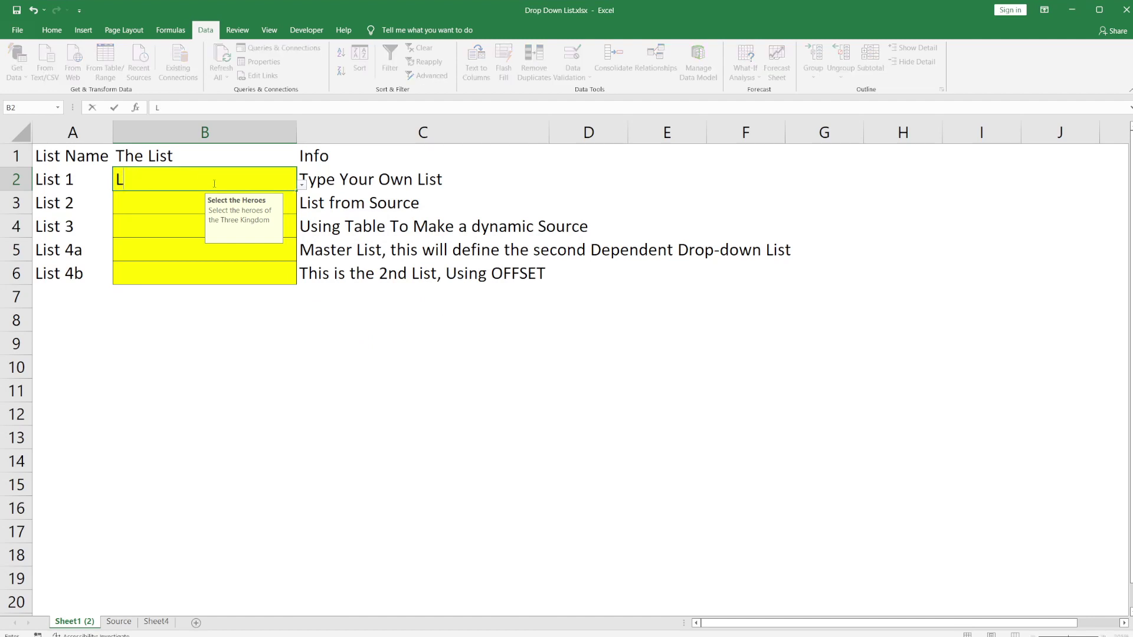
pyautogui.write('u Bu')
pyautogui.press('Return')
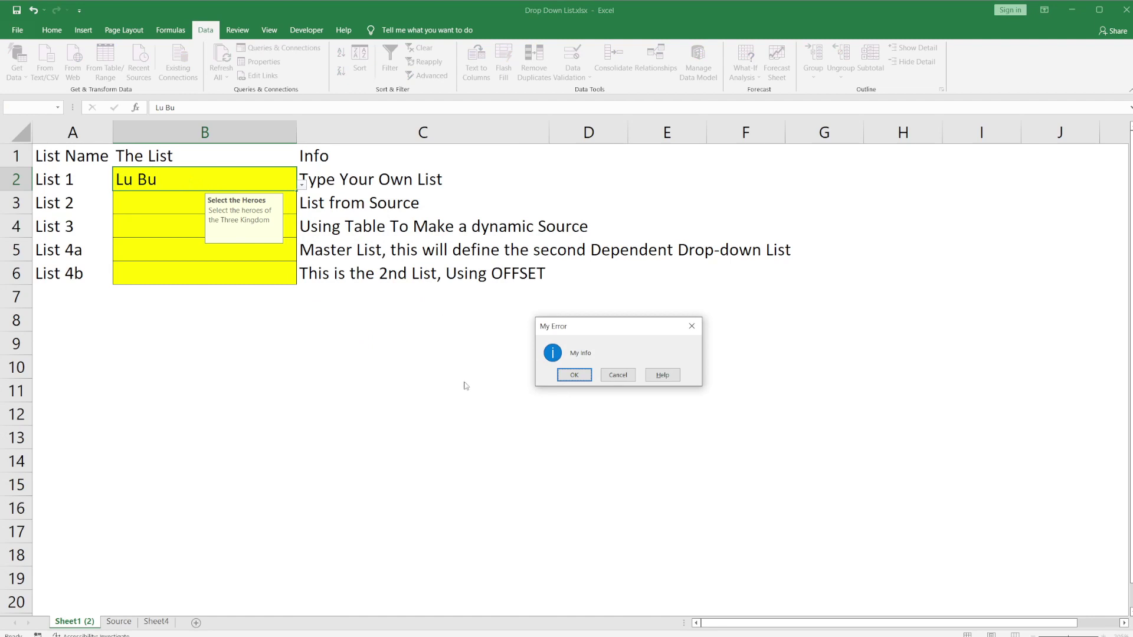
pyautogui.click(568, 378)
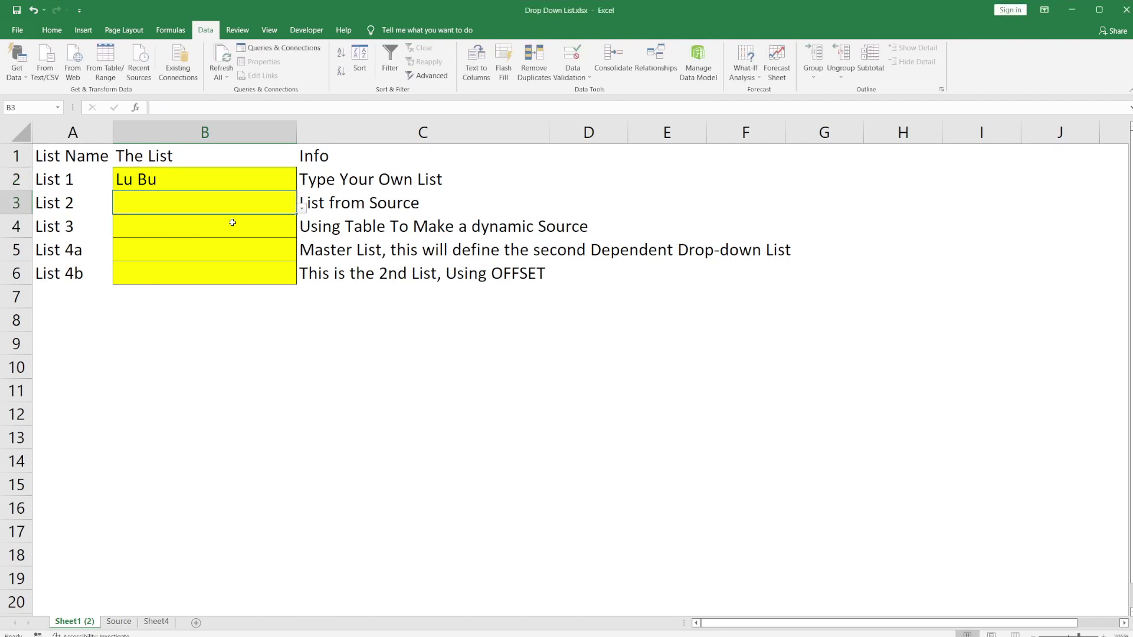
pyautogui.click(266, 187)
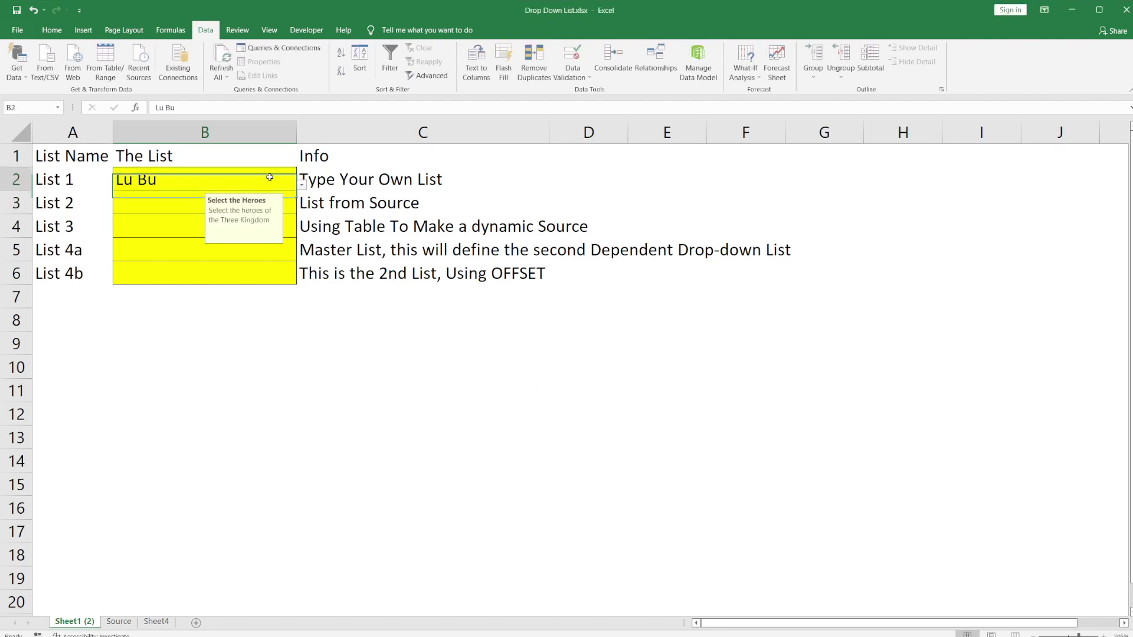
# Examine the names in A1:A9 of the Source sheet that serve List 2, and return to Sheet1 (2)
pyautogui.click(158, 200)
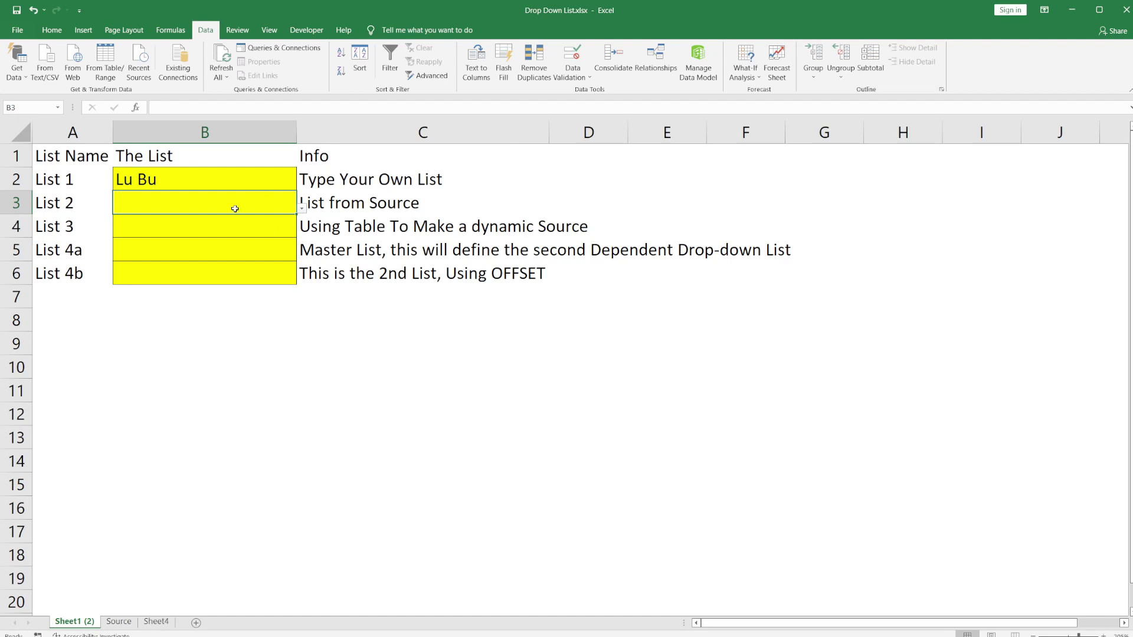
pyautogui.click(569, 75)
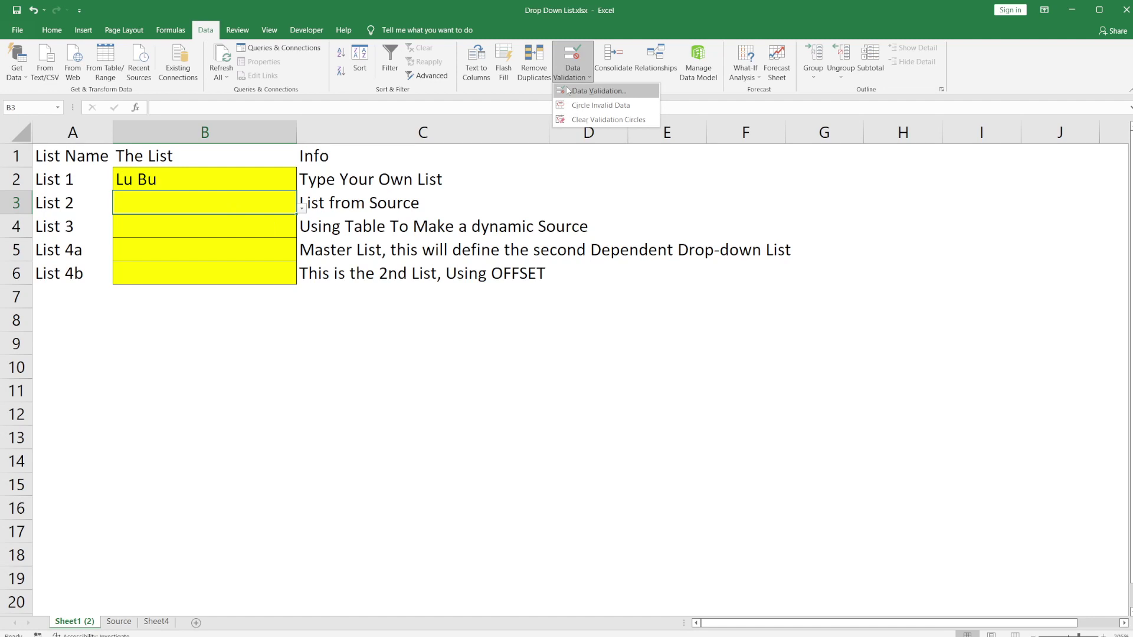
pyautogui.click(115, 616)
pyautogui.click(118, 621)
pyautogui.scroll(2, 18, 442)
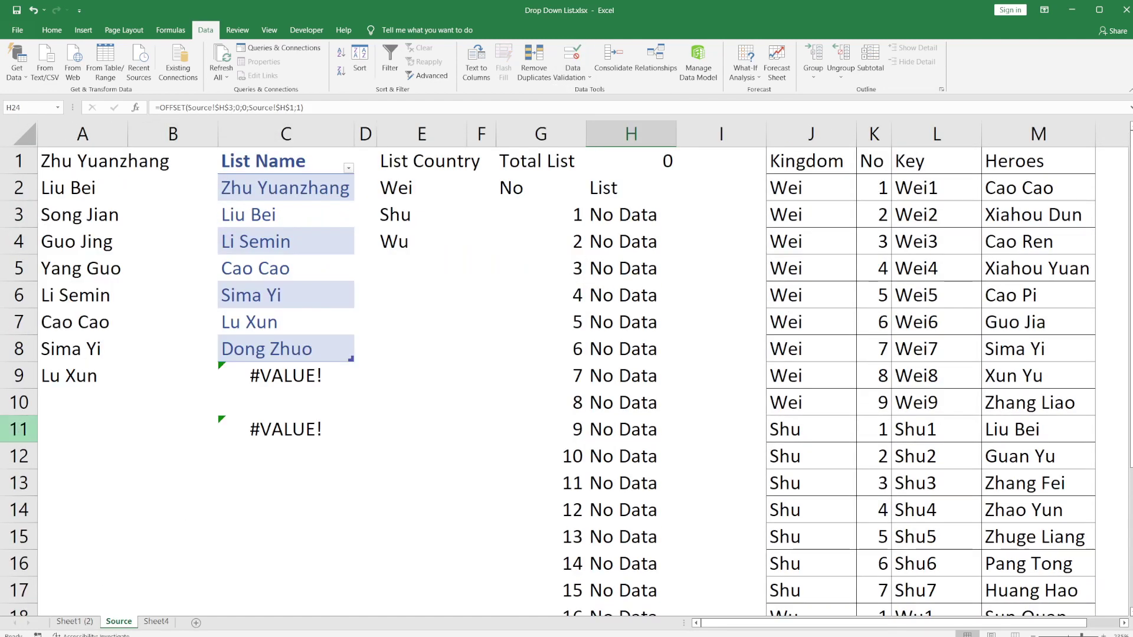
pyautogui.moveTo(72, 155); pyautogui.dragTo(50, 369)
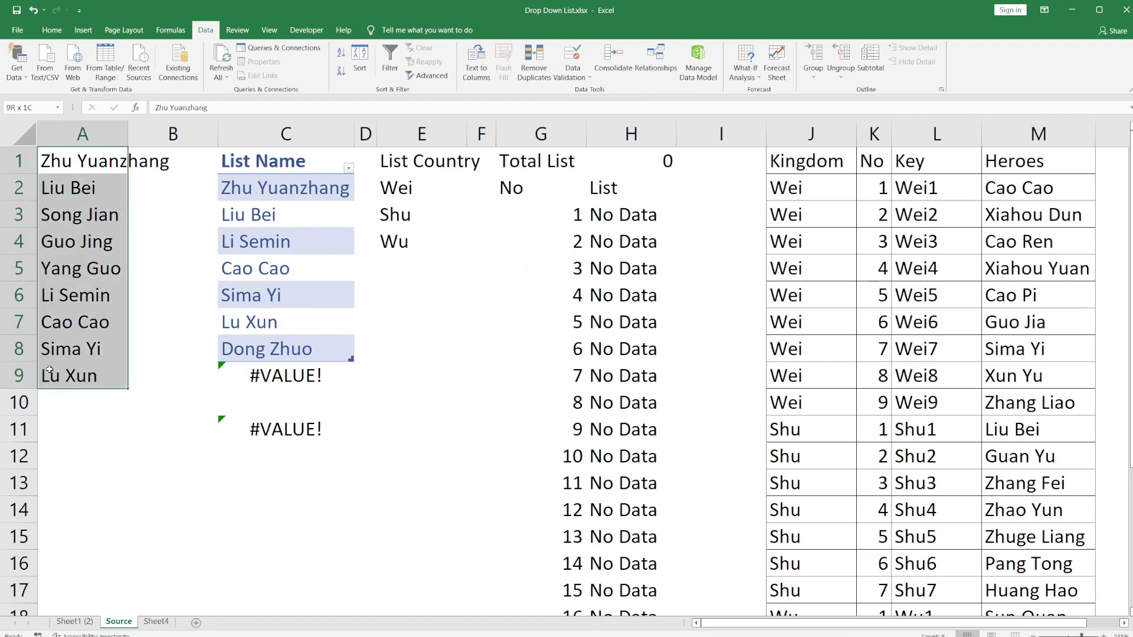
pyautogui.click(74, 621)
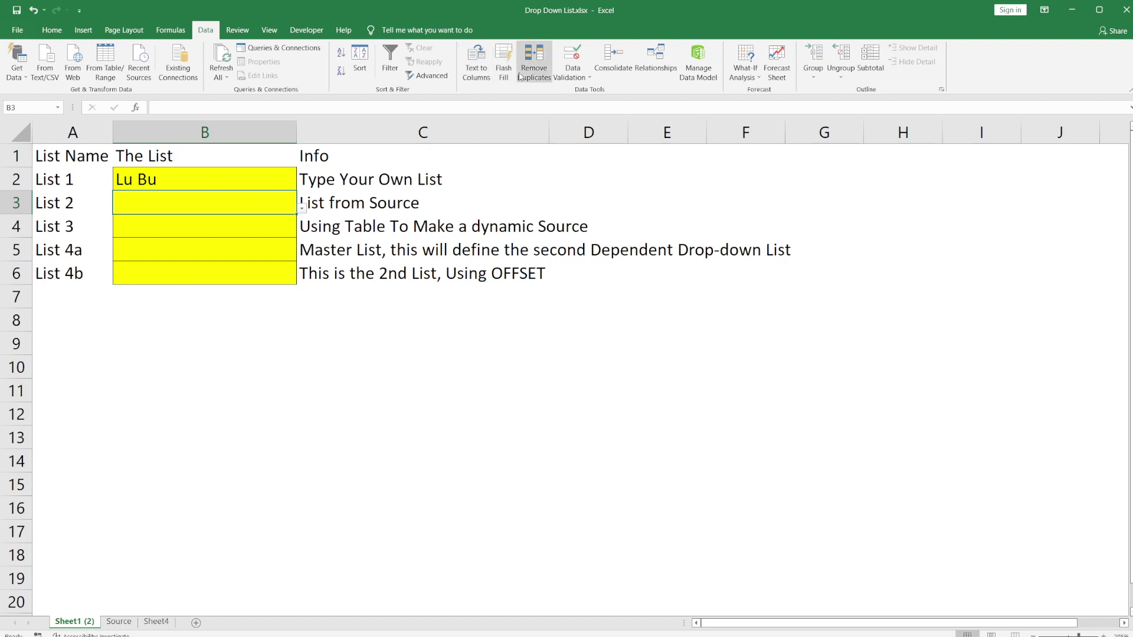
# Try to set the source of cell B3's validation list to =Source!$A$1:$A$9
pyautogui.click(571, 76)
pyautogui.click(570, 97)
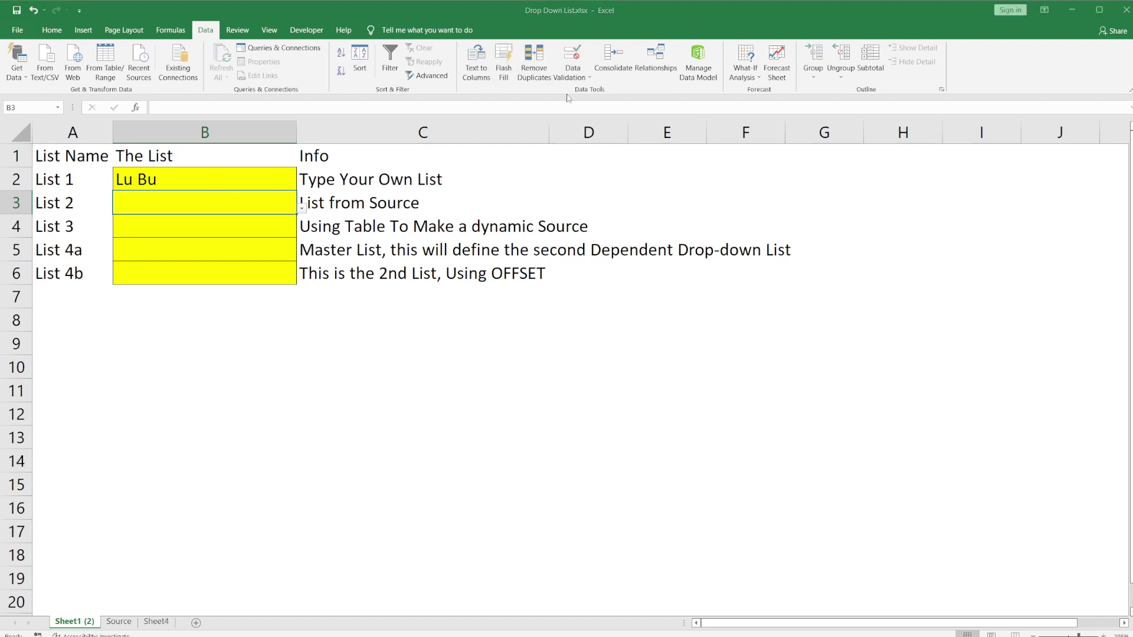
pyautogui.click(316, 237)
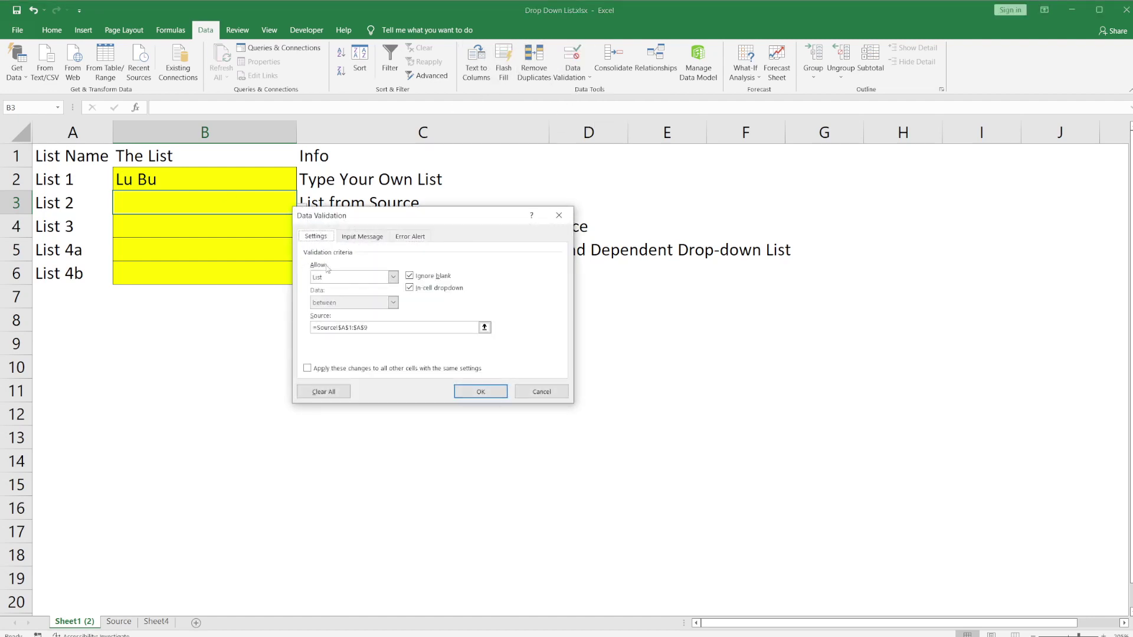
pyautogui.click(364, 327)
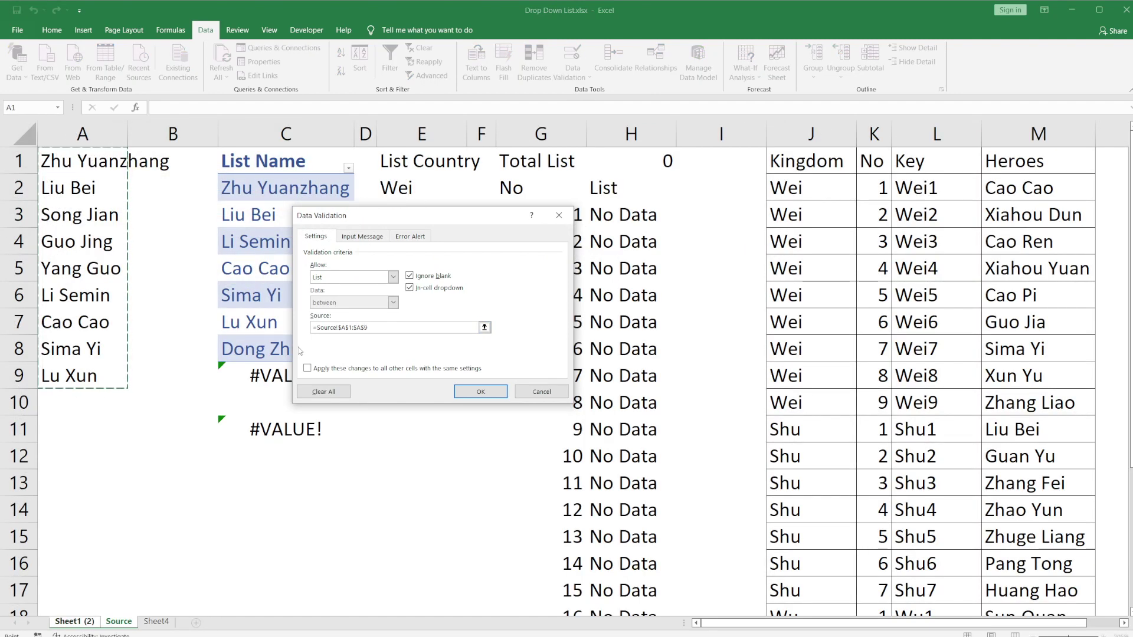
pyautogui.click(483, 327)
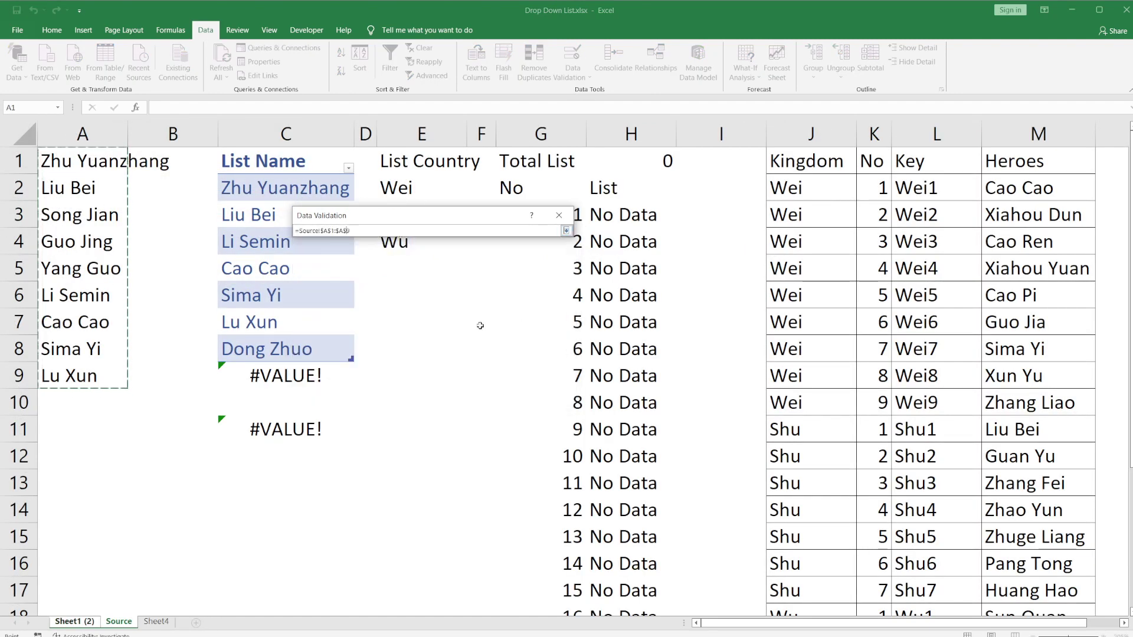
pyautogui.click(60, 157)
pyautogui.moveTo(60, 157); pyautogui.dragTo(71, 371)
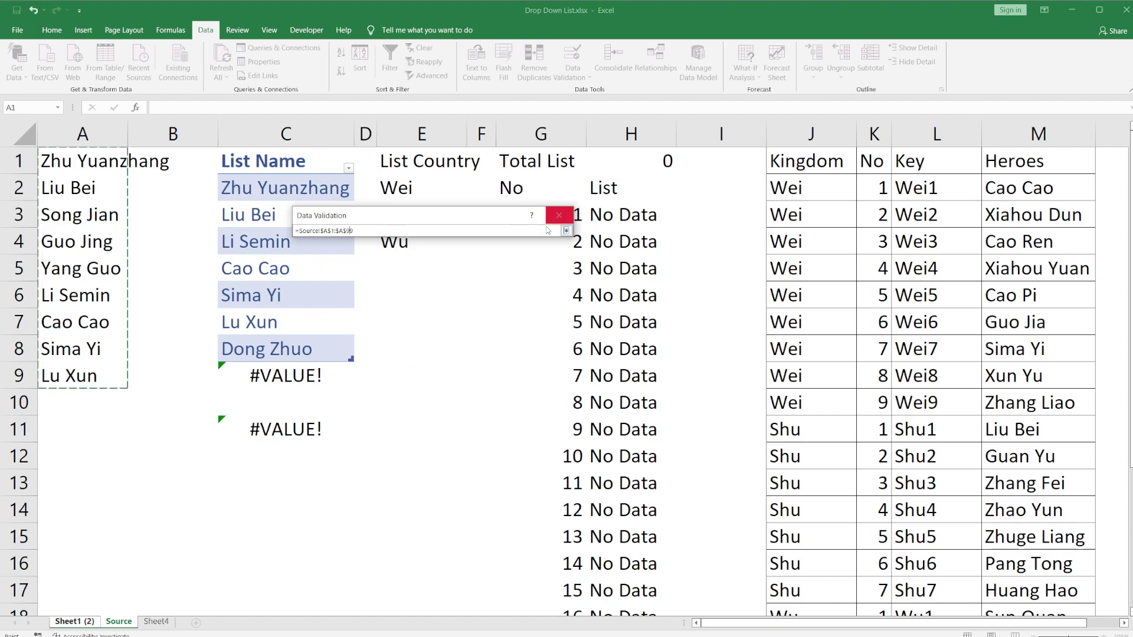
pyautogui.click(566, 231)
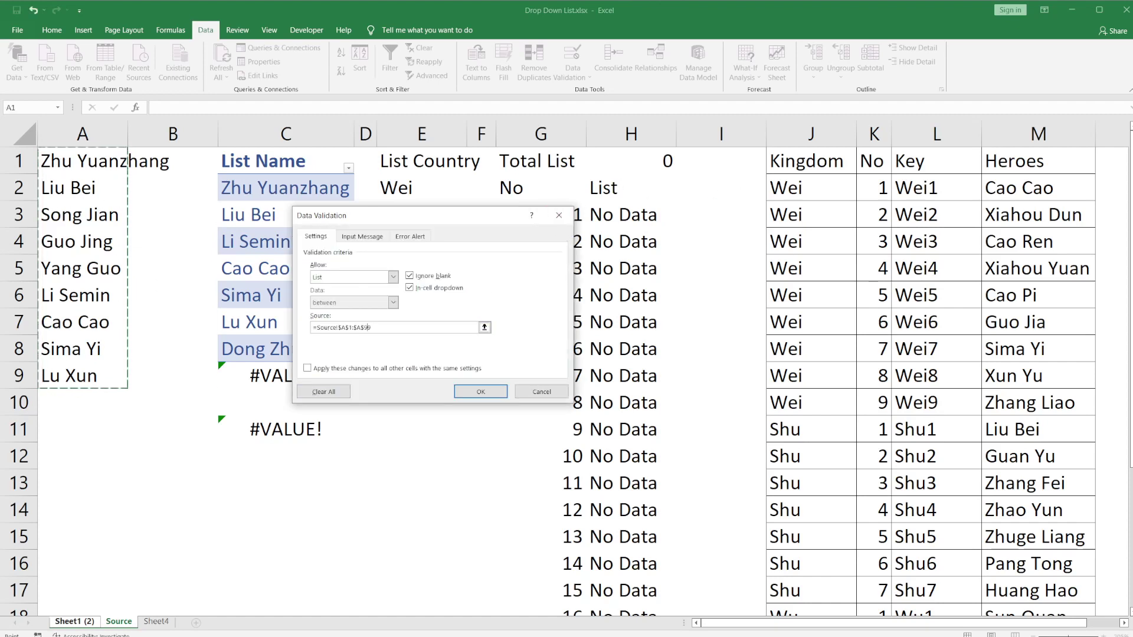
pyautogui.click(481, 392)
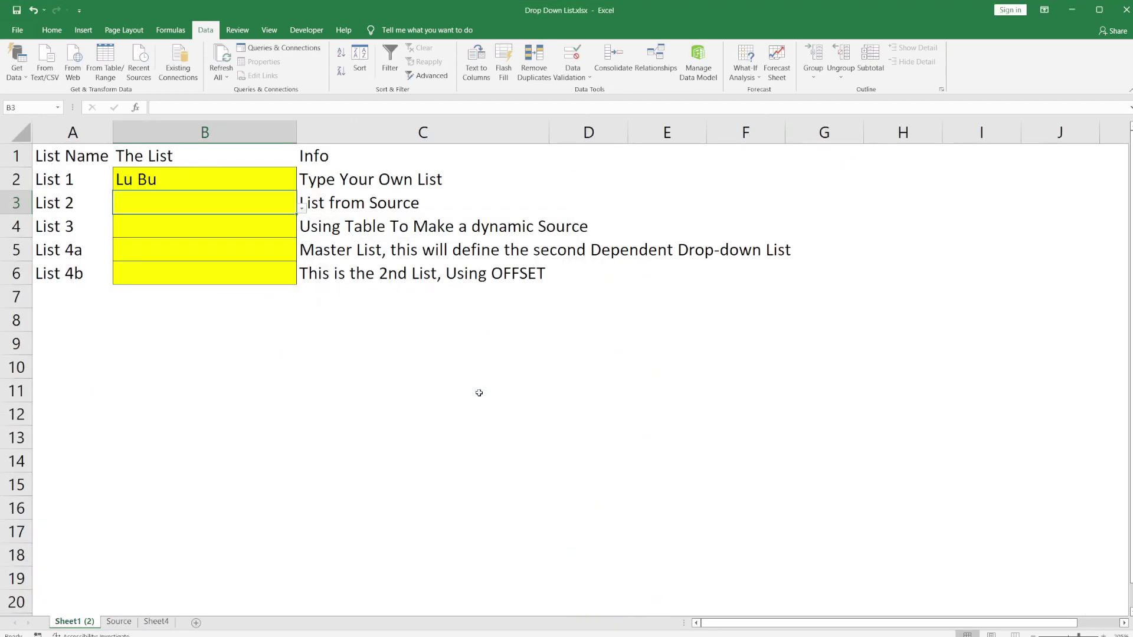
# Select Zhu Yuanzhang from cell B3's drop-down list, and reopen the list to check its choices
pyautogui.click(302, 208)
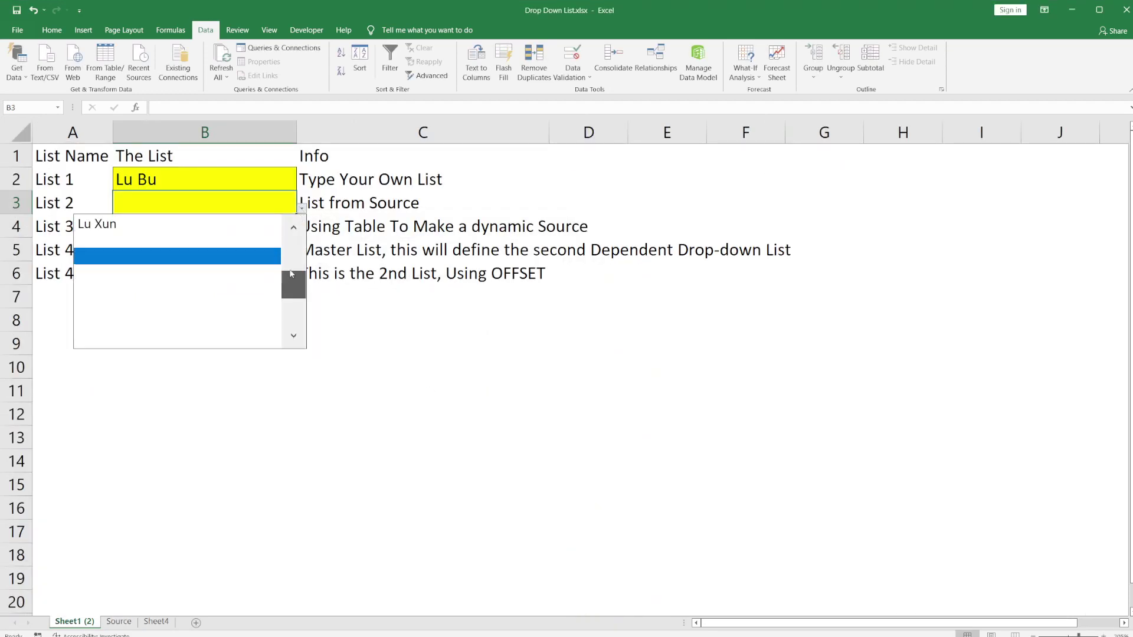
pyautogui.click(265, 223)
pyautogui.click(302, 208)
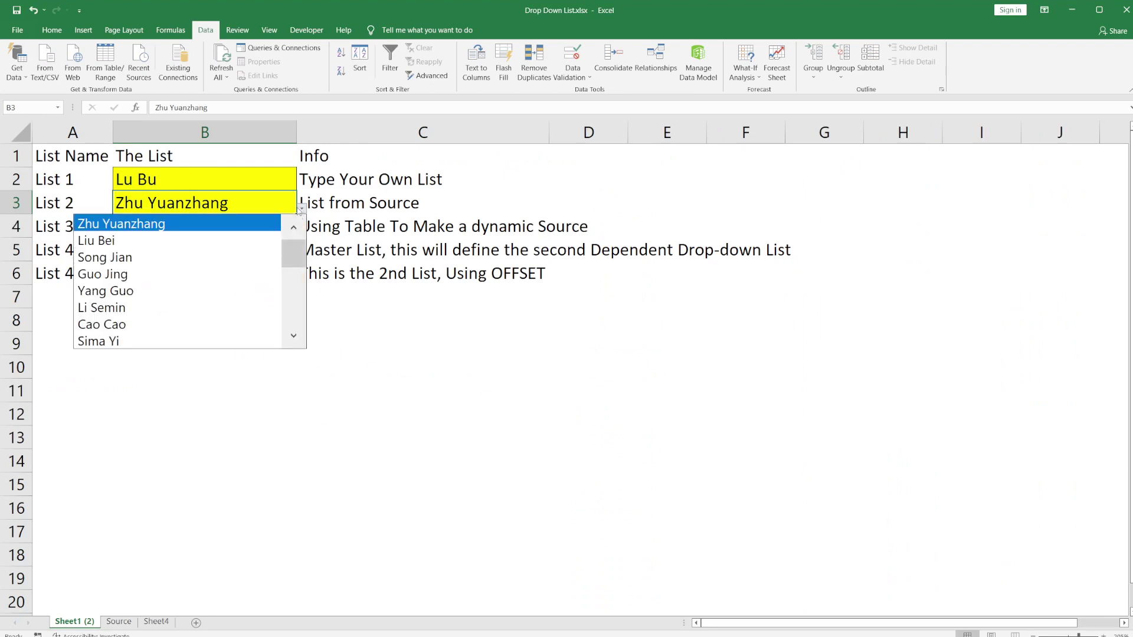
pyautogui.click(250, 205)
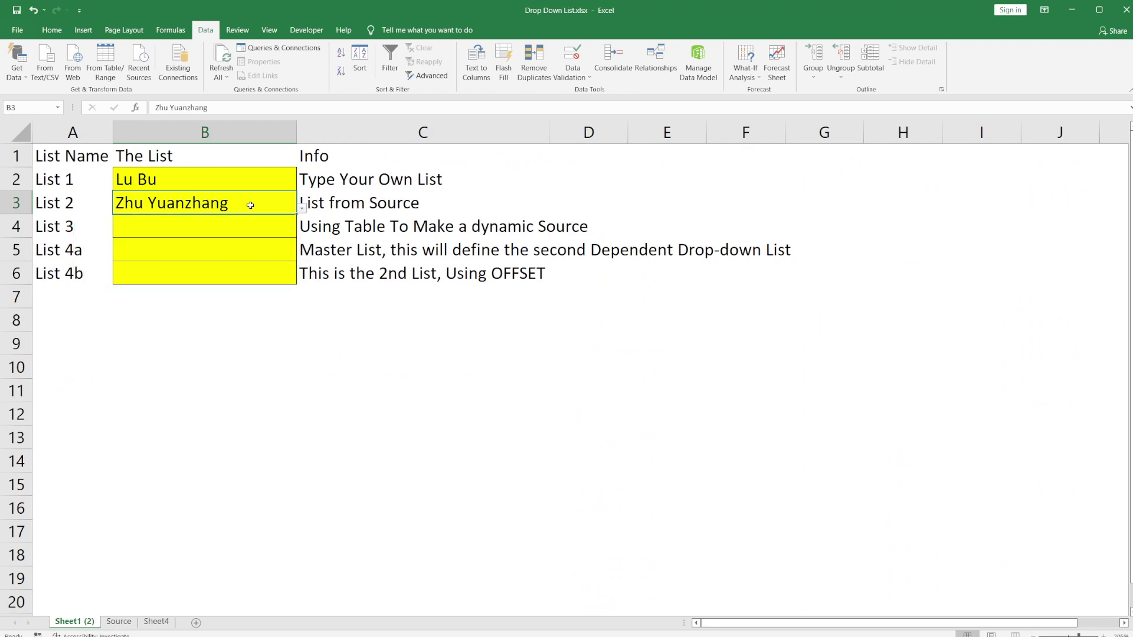
# Set the source of cell B3's validation list to =Source!$A$1:$A$9
pyautogui.click(572, 72)
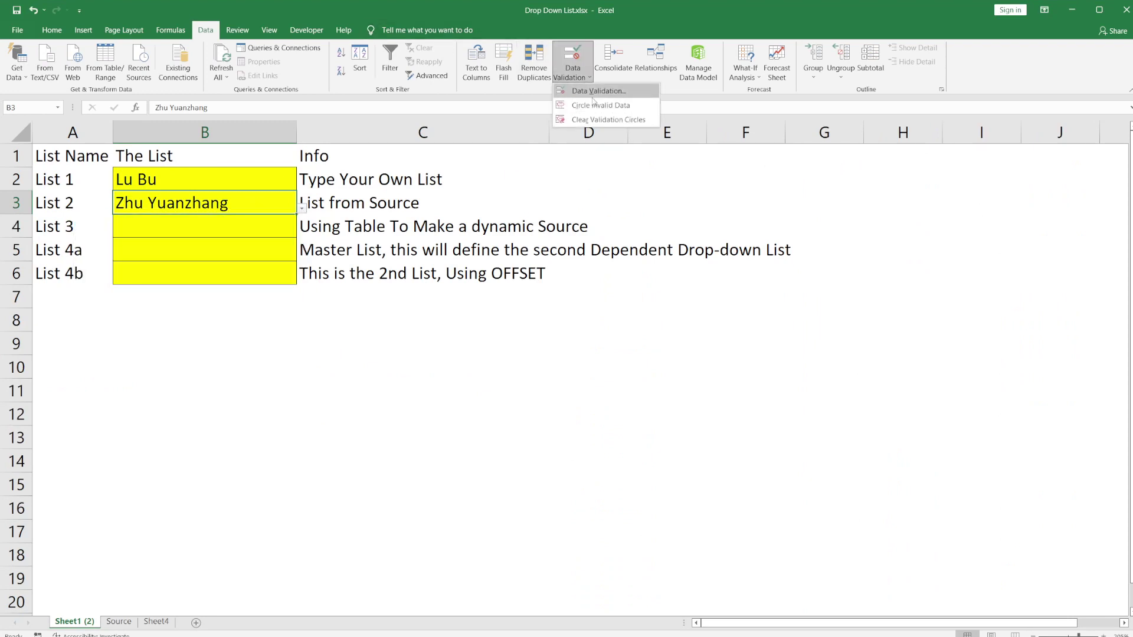
pyautogui.click(593, 92)
pyautogui.click(484, 327)
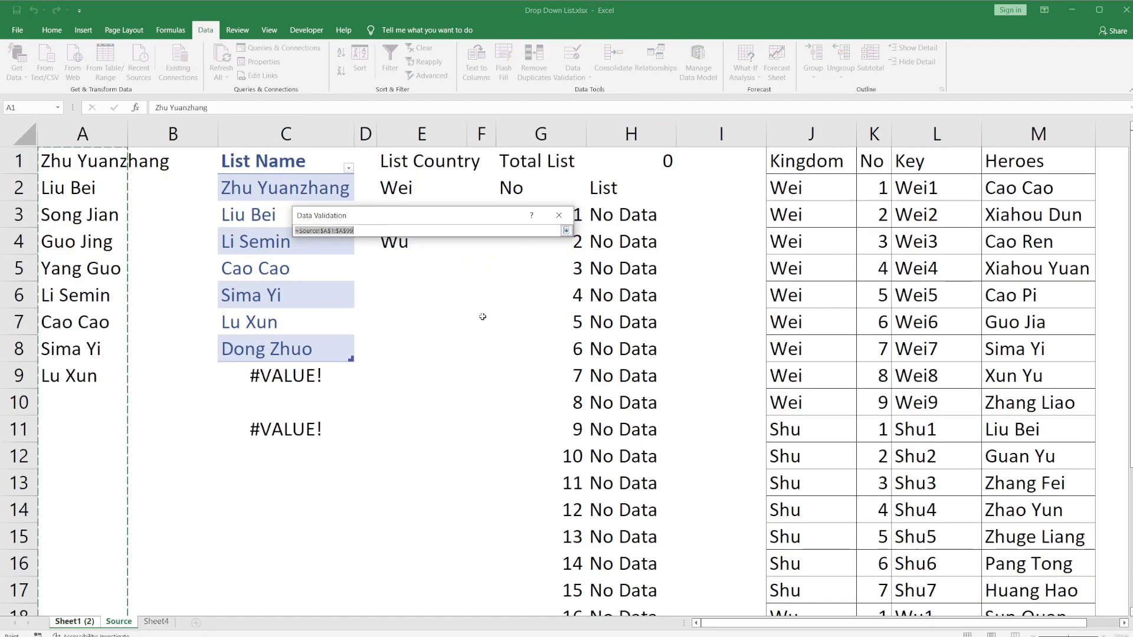
pyautogui.moveTo(98, 165); pyautogui.dragTo(55, 370)
pyautogui.click(567, 231)
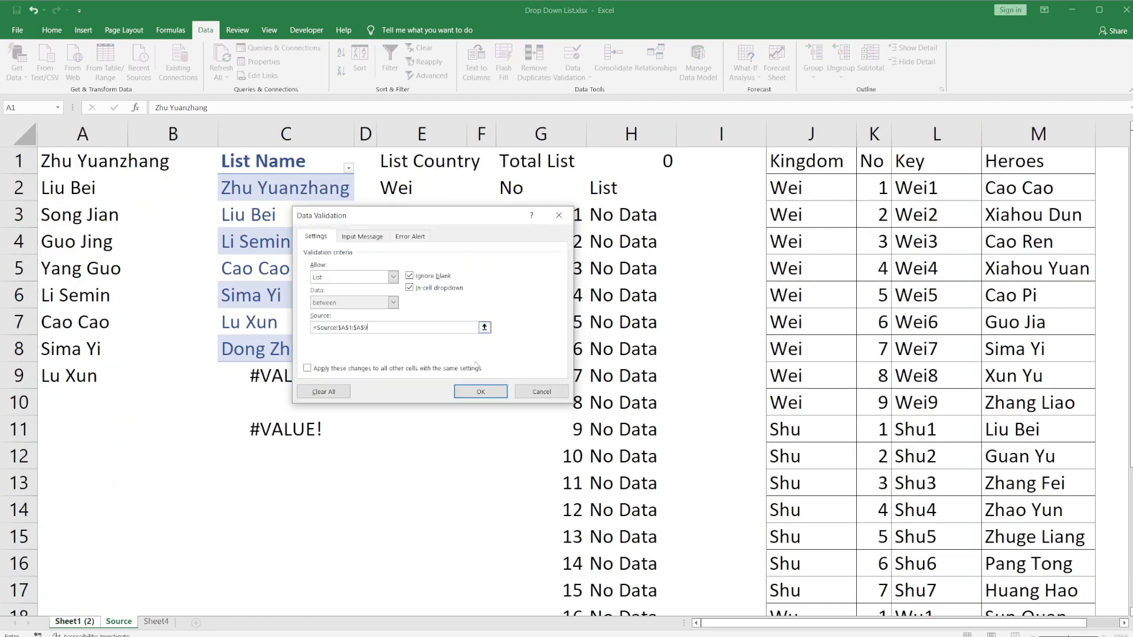
pyautogui.click(480, 394)
# Check the choices in cell B3's drop-down list and select Guo Jing
pyautogui.click(301, 203)
pyautogui.click(295, 203)
pyautogui.click(301, 208)
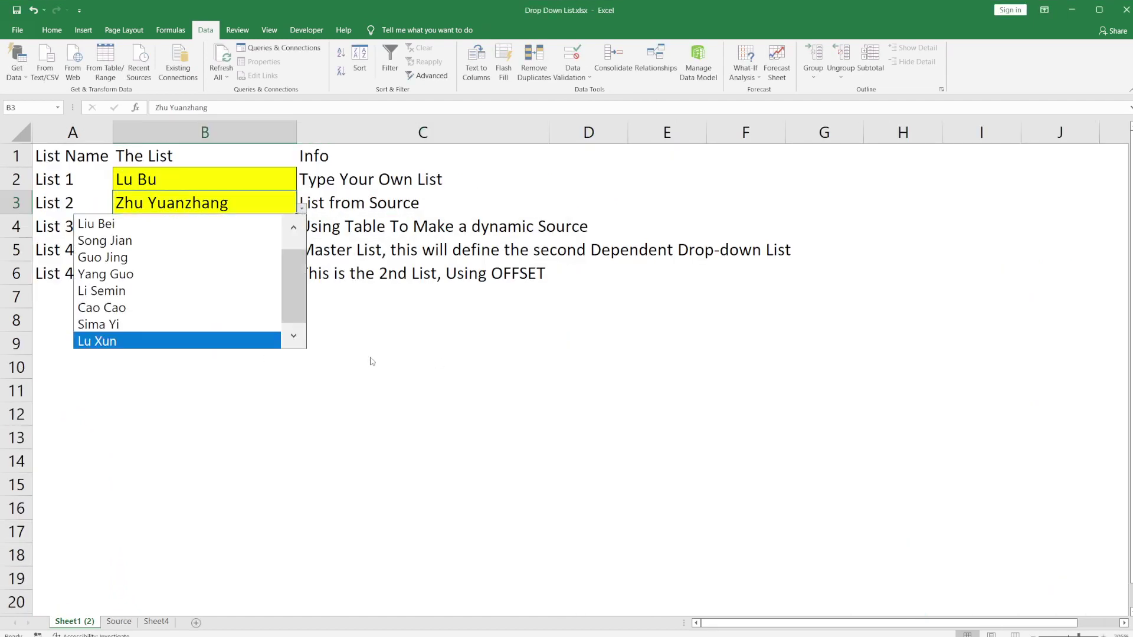
pyautogui.click(183, 257)
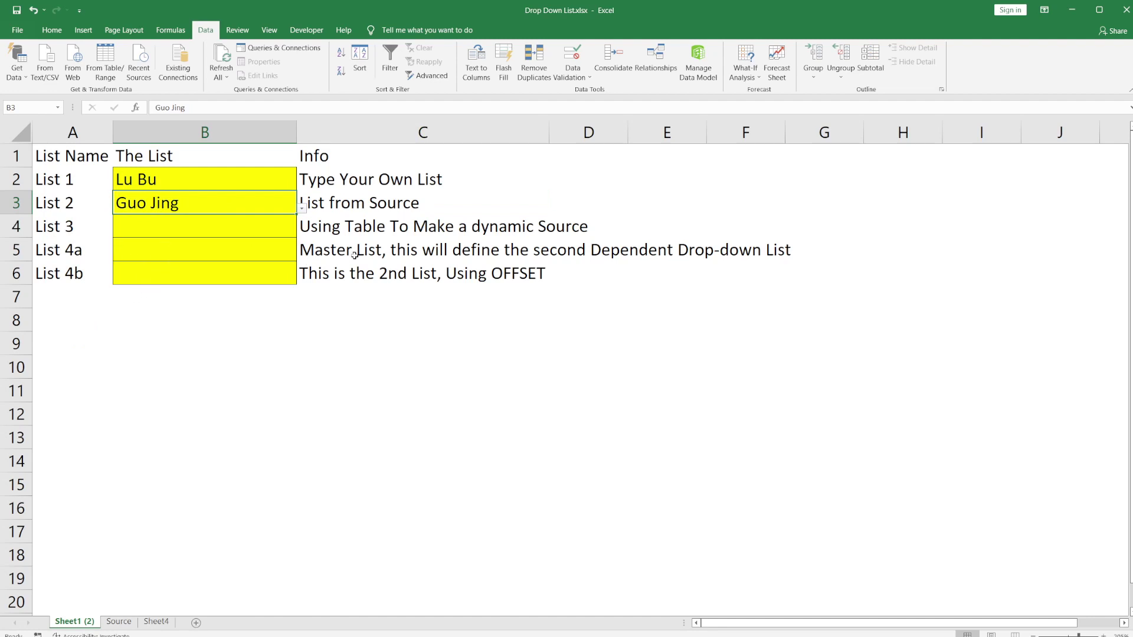
# Copy the List Name table in A1:A10 of Sheet4 and paste it at cell C1
pyautogui.click(369, 225)
pyautogui.click(241, 230)
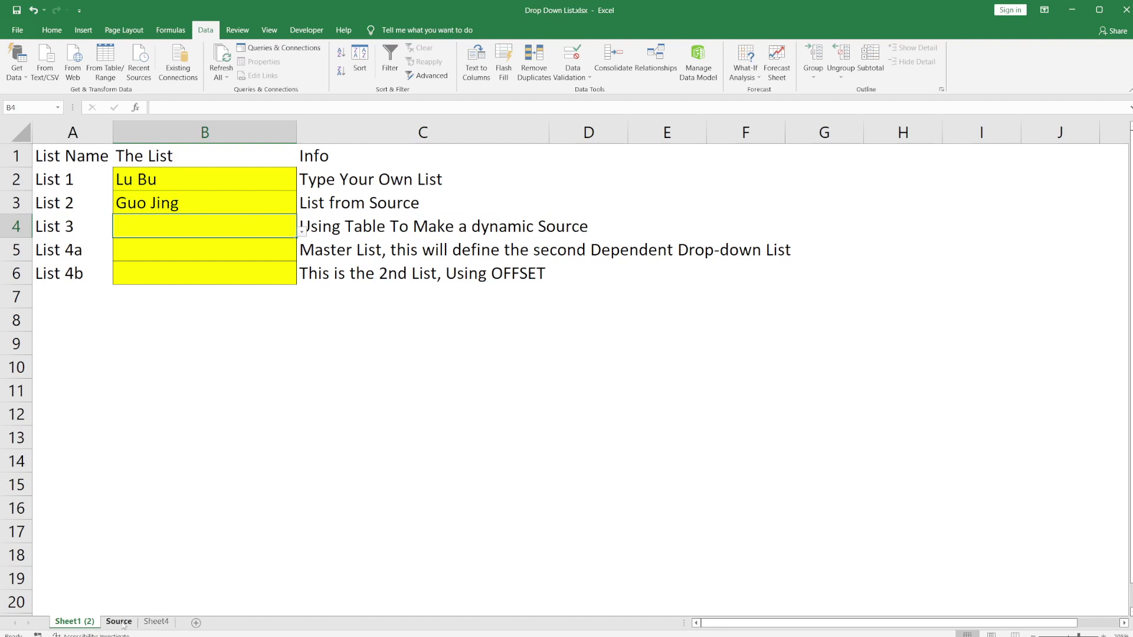
pyautogui.click(156, 621)
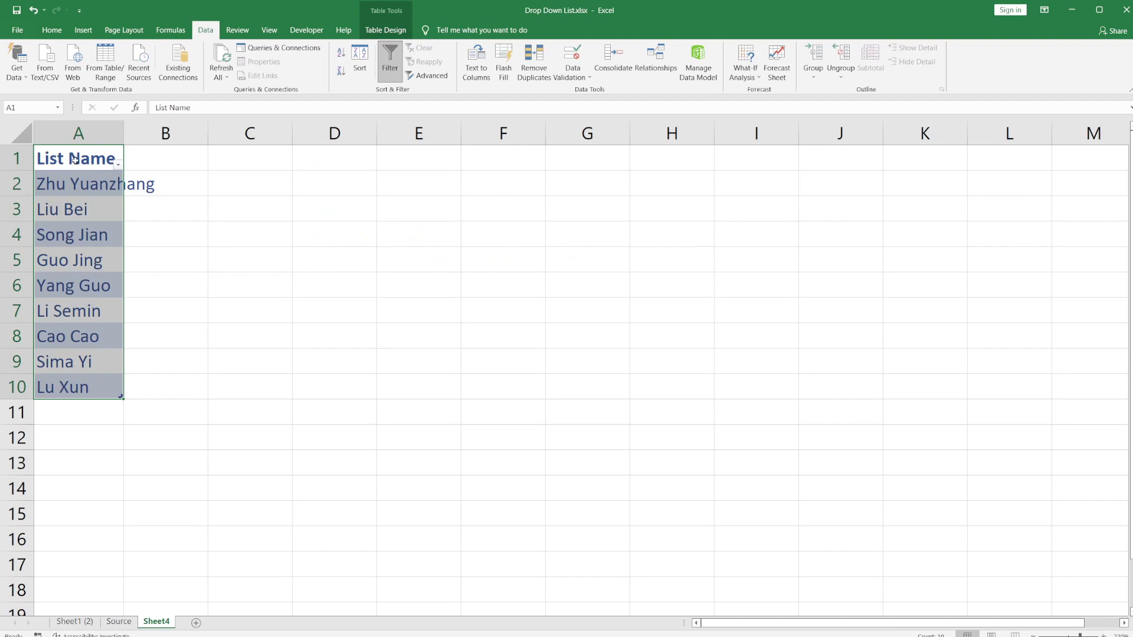
pyautogui.hotkey('ctrl', 'c')
pyautogui.press('Right')
pyautogui.press('Right')
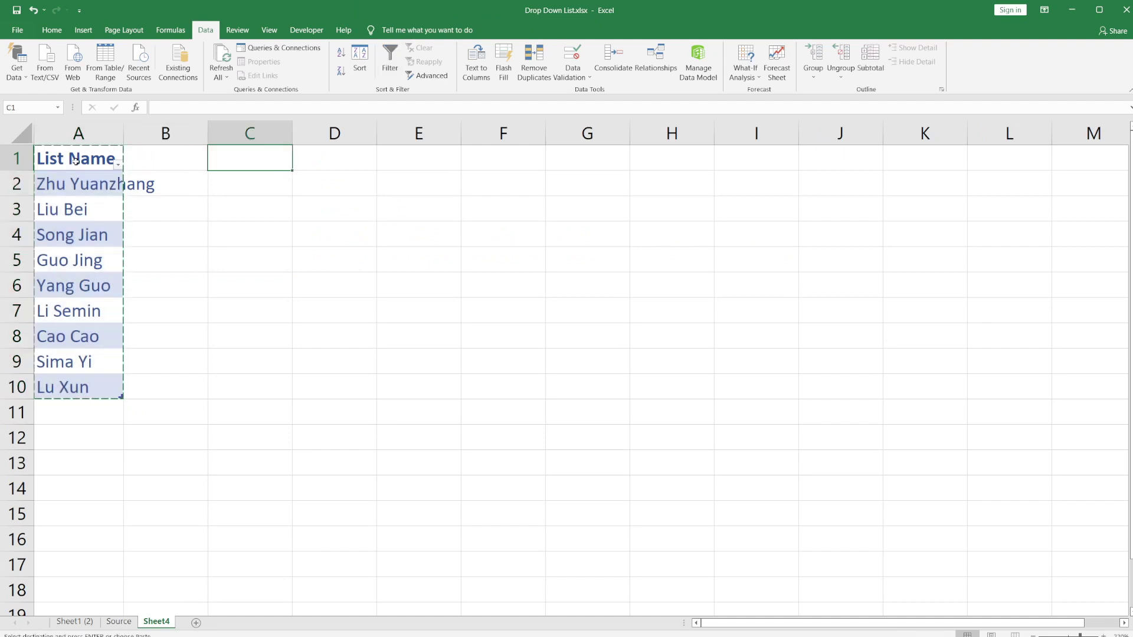
pyautogui.hotkey('ctrl', 'v')
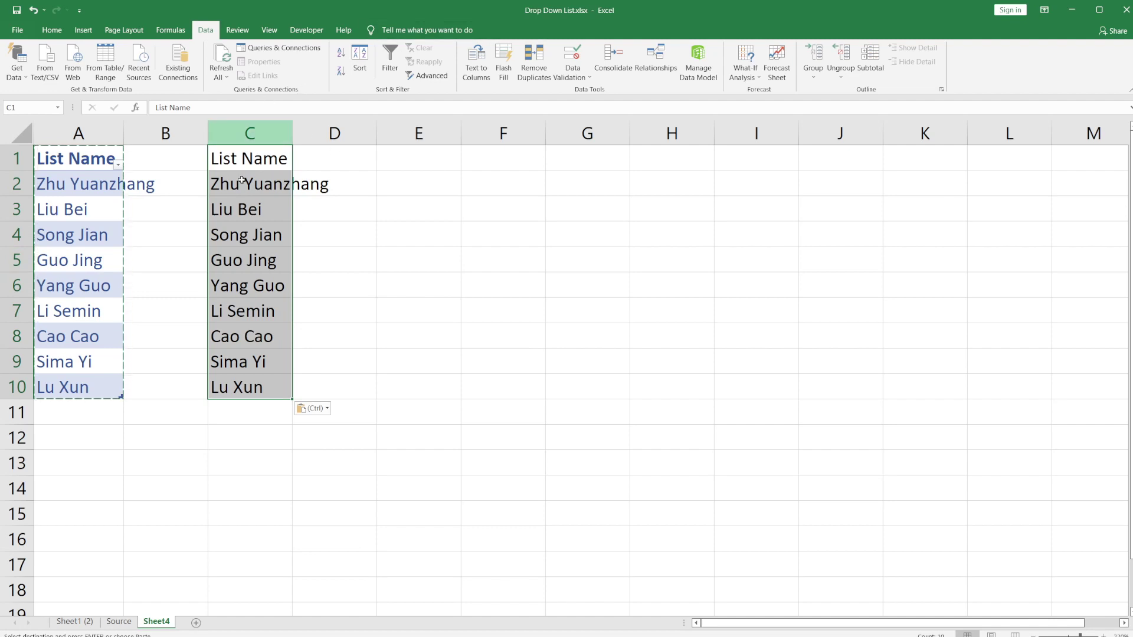
# Format C1:C10 on Sheet4 as a table with headers and fit column C's width to its contents
pyautogui.click(52, 29)
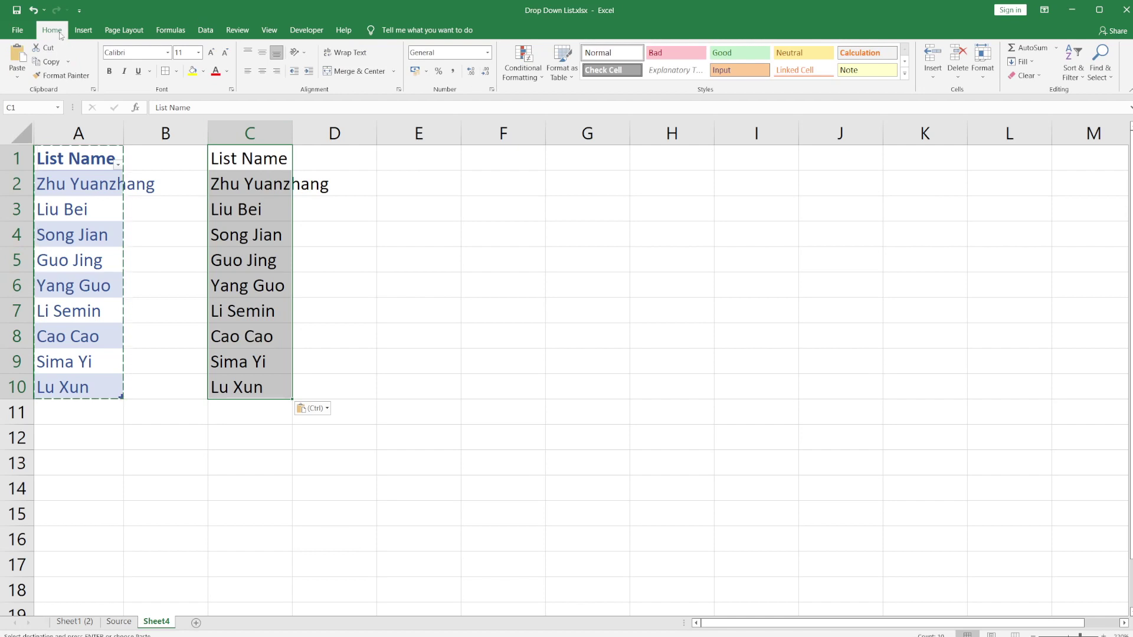
pyautogui.click(562, 64)
pyautogui.click(584, 119)
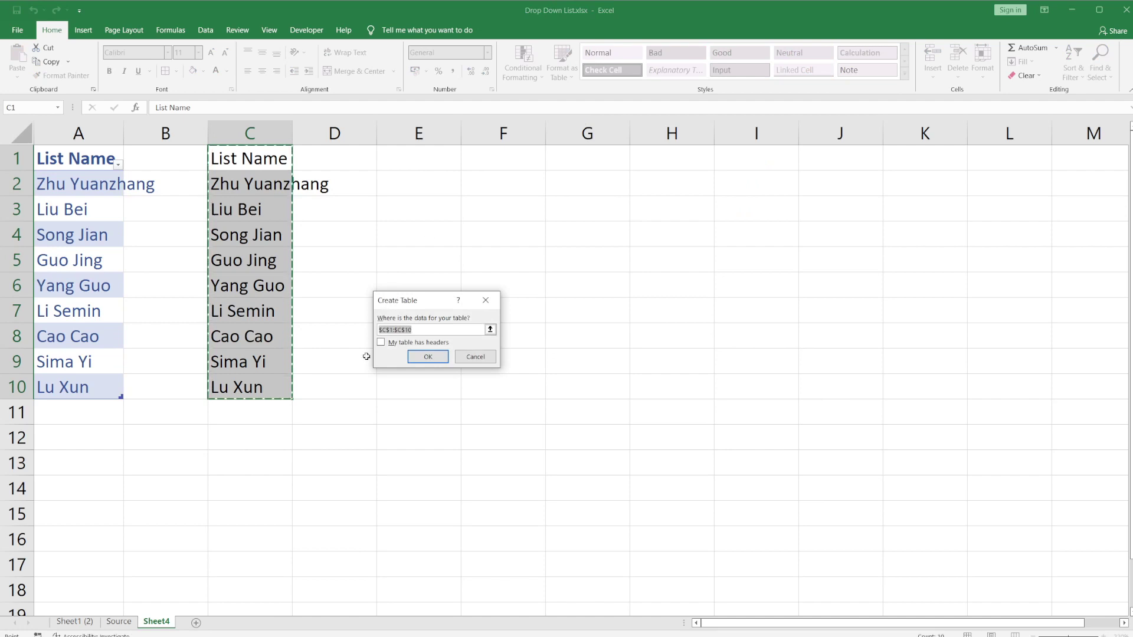
pyautogui.click(429, 357)
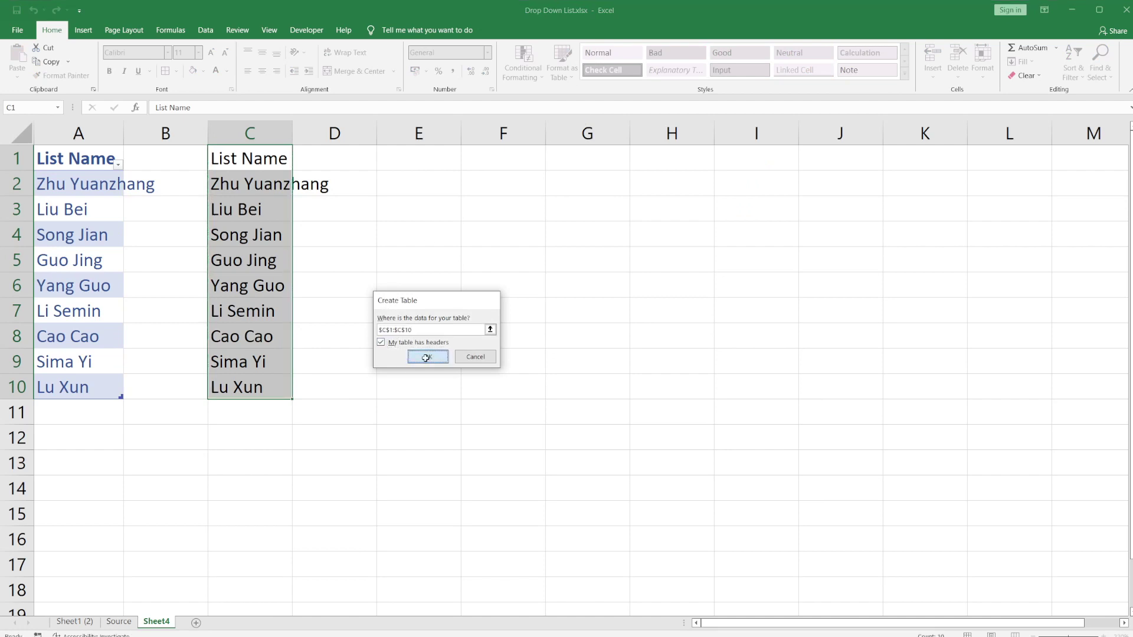
pyautogui.doubleClick(293, 134)
pyautogui.moveTo(284, 194); pyautogui.dragTo(298, 387)
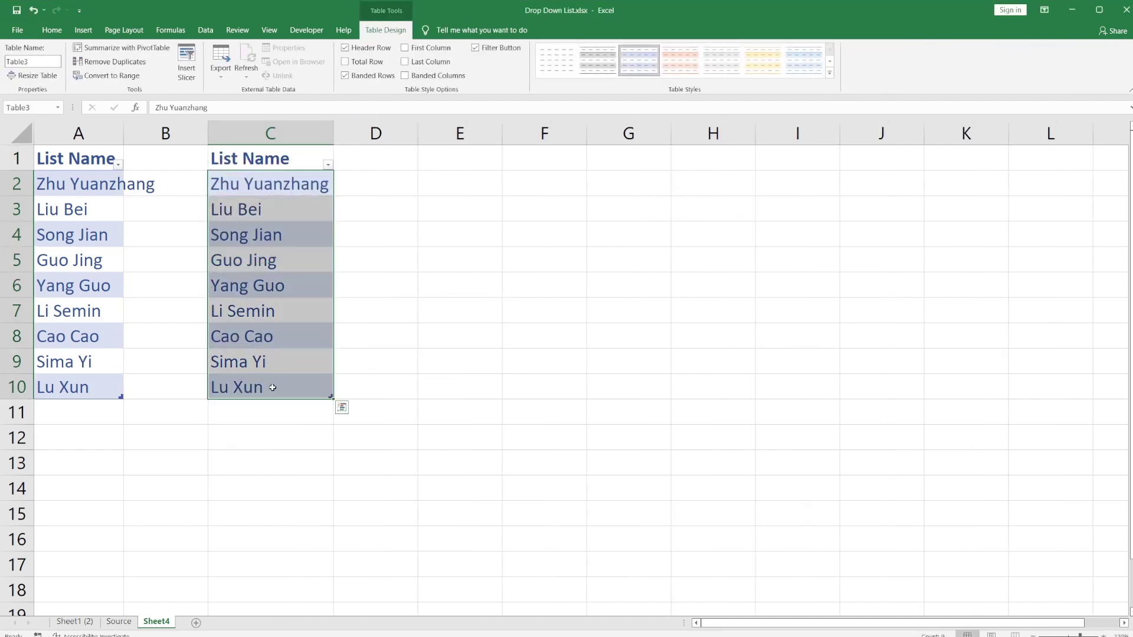
# Move the INDIRECT formula in C11 of the Source sheet to C13 and clear the formula in C9
pyautogui.click(118, 622)
pyautogui.moveTo(281, 381); pyautogui.dragTo(273, 434)
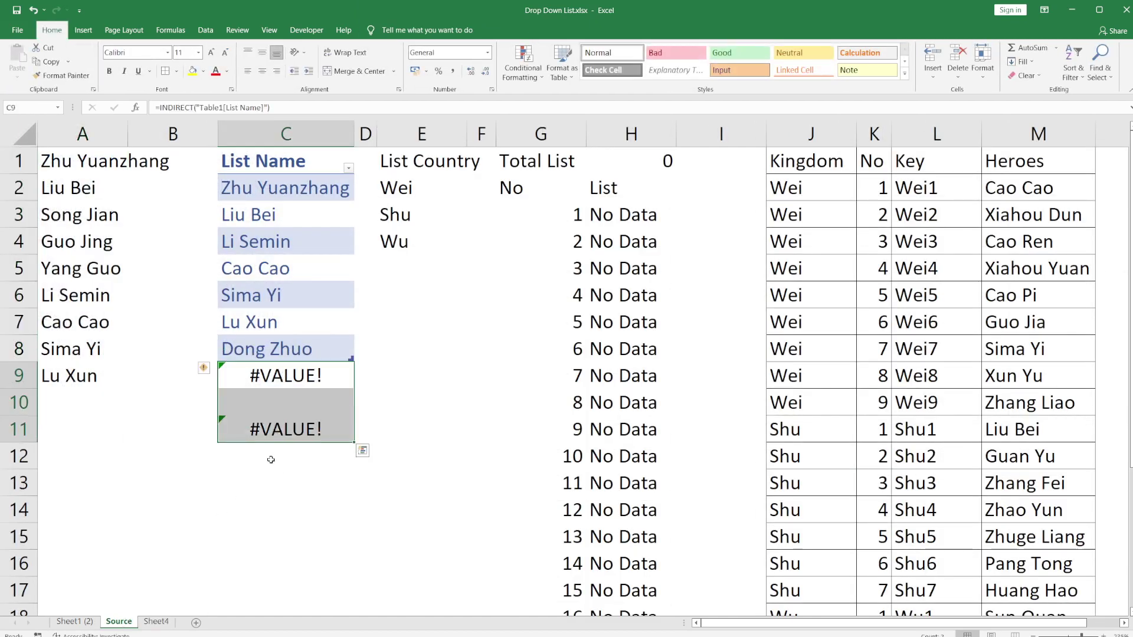
pyautogui.click(286, 426)
pyautogui.hotkey('ctrl', 'c')
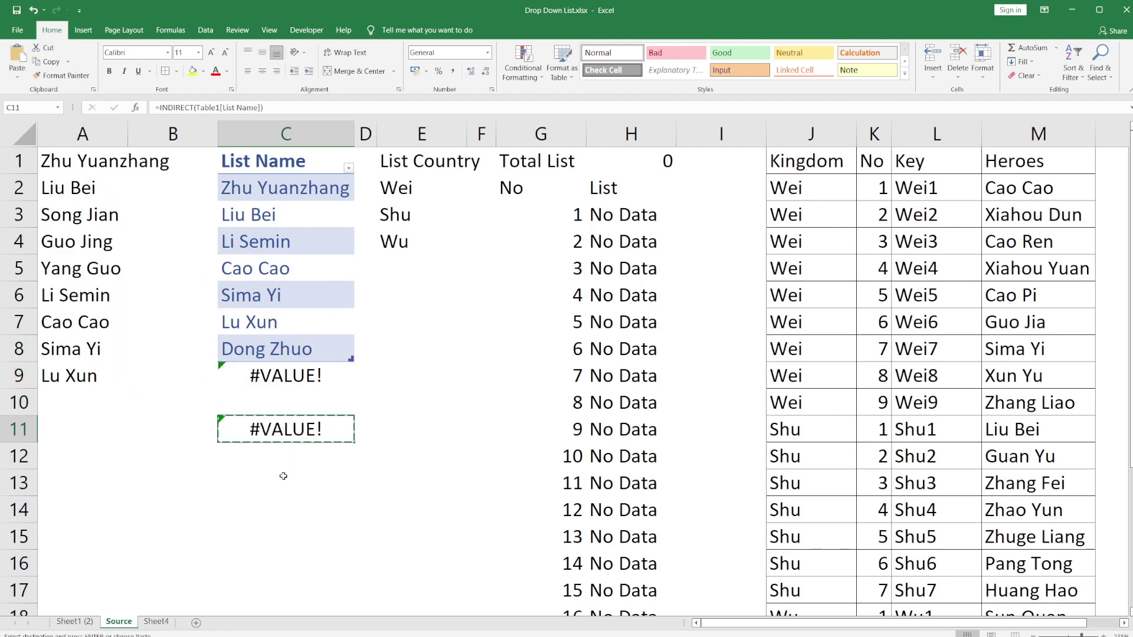
pyautogui.click(283, 476)
pyautogui.press('Return')
pyautogui.click(289, 379)
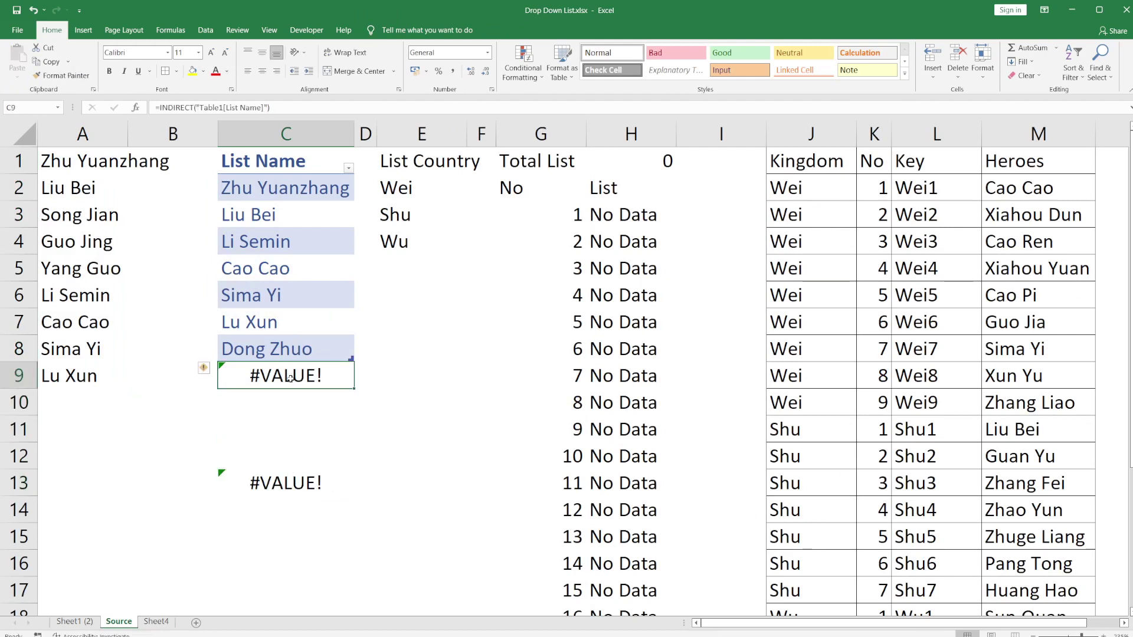
pyautogui.press('Delete')
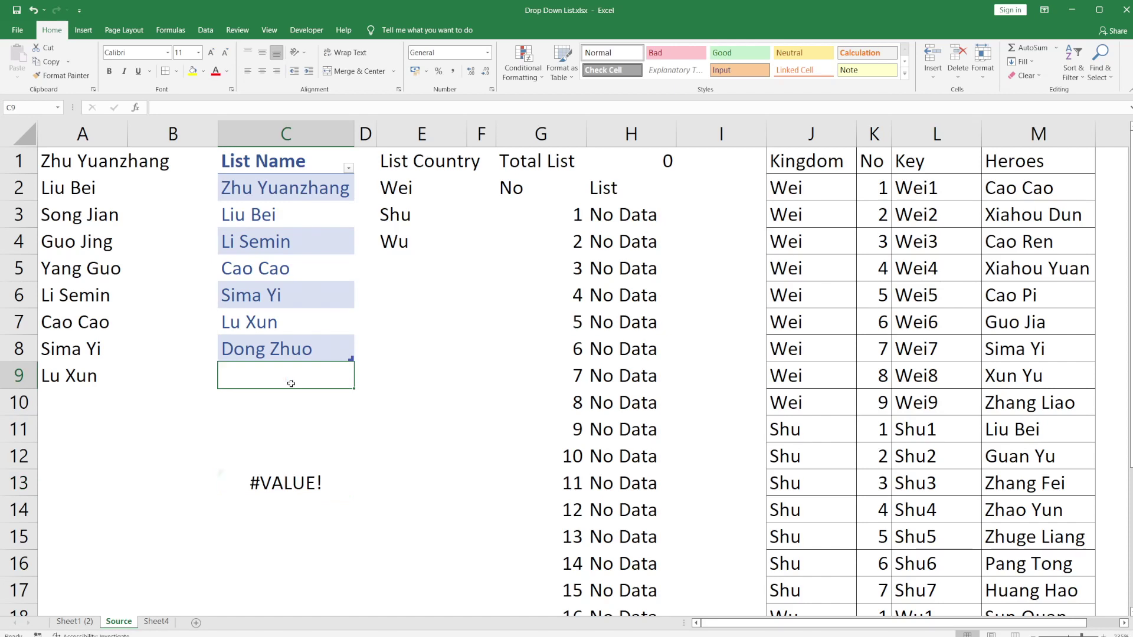
# Move the INDIRECT formula in C13 of the Source sheet down to cell C15
pyautogui.hotkey('ctrl', 'Down')
pyautogui.press('Up')
pyautogui.press('Down')
pyautogui.hotkey('ctrl', 'x')
pyautogui.press('Down')
pyautogui.press('Down')
pyautogui.press('Return')
# Write the formula =indirect(Table1[List Name]) in cell C14, referencing the names in the List Name table
pyautogui.press('Up')
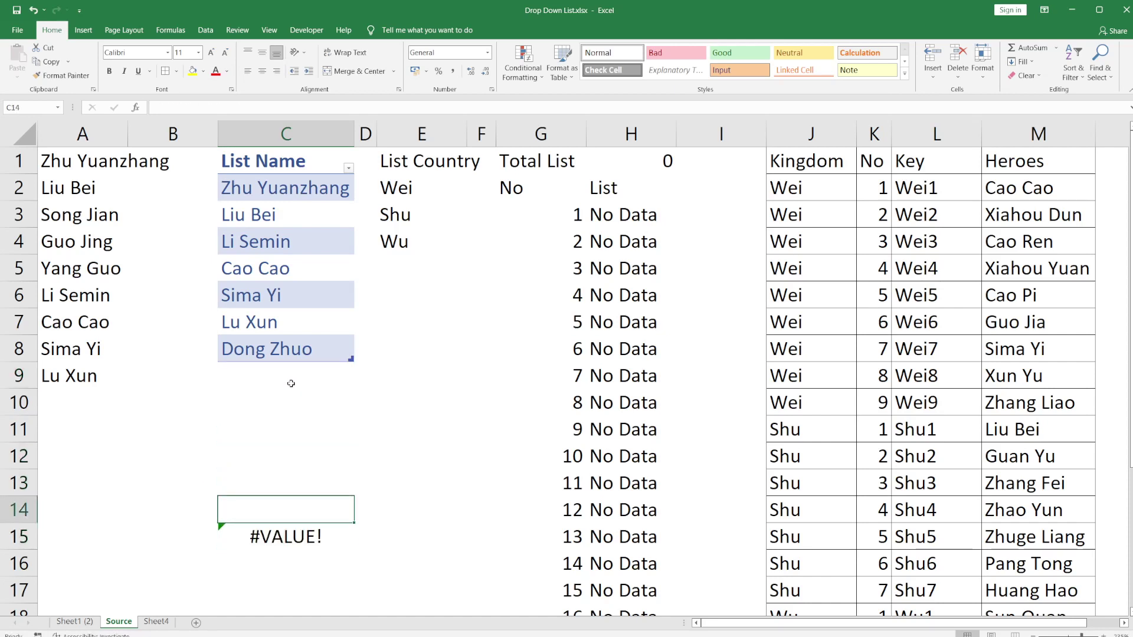
pyautogui.write('=indi')
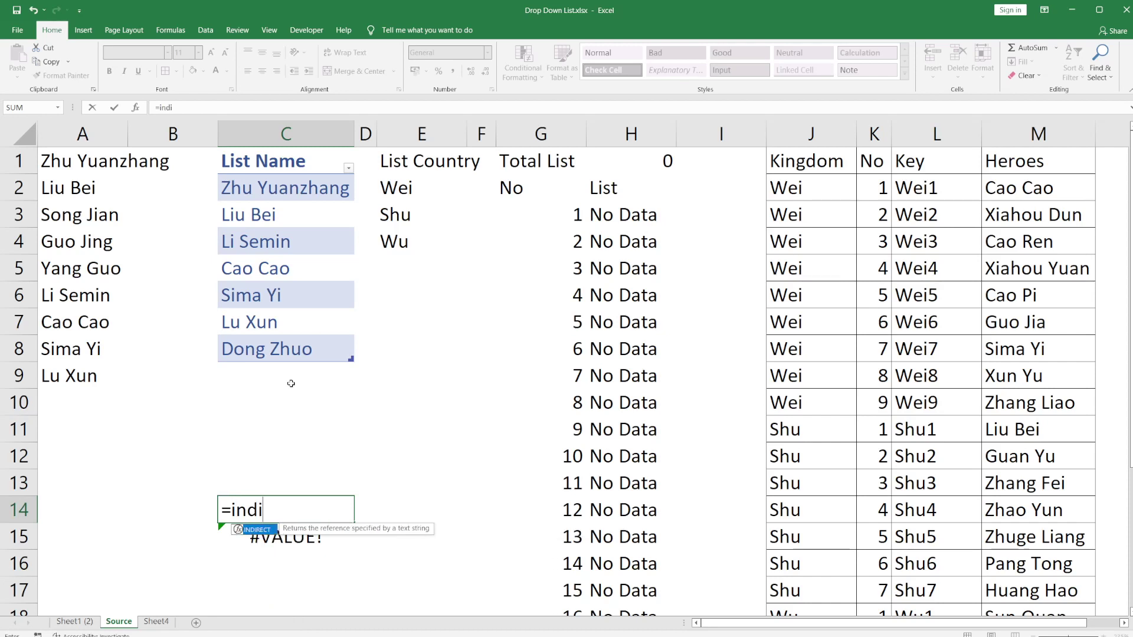
pyautogui.write('rect(')
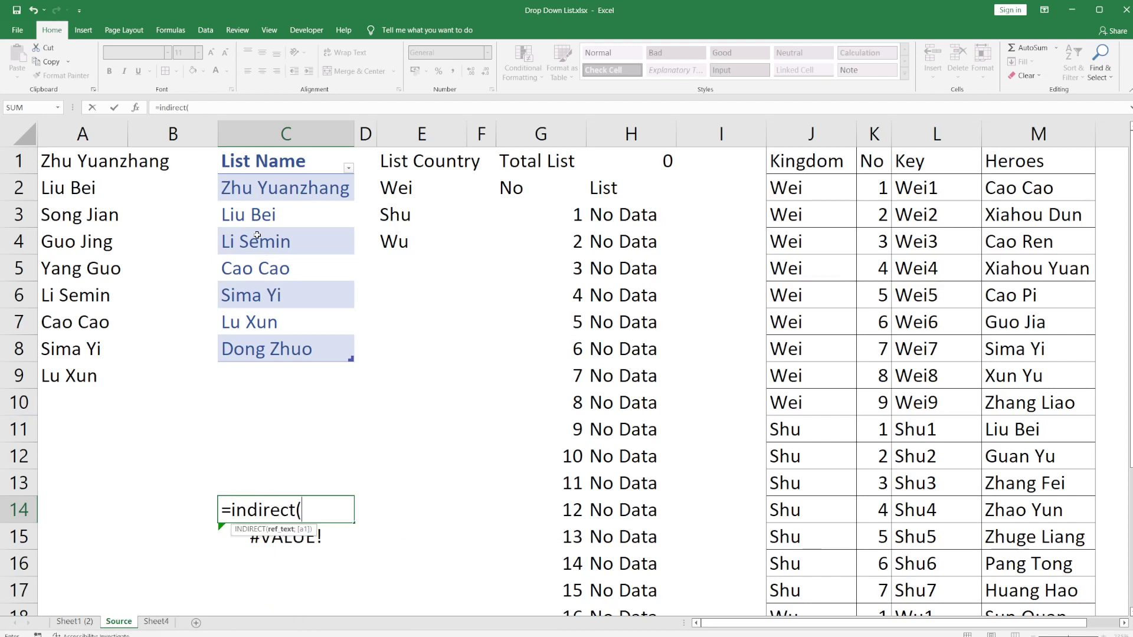
pyautogui.moveTo(286, 196); pyautogui.dragTo(260, 339)
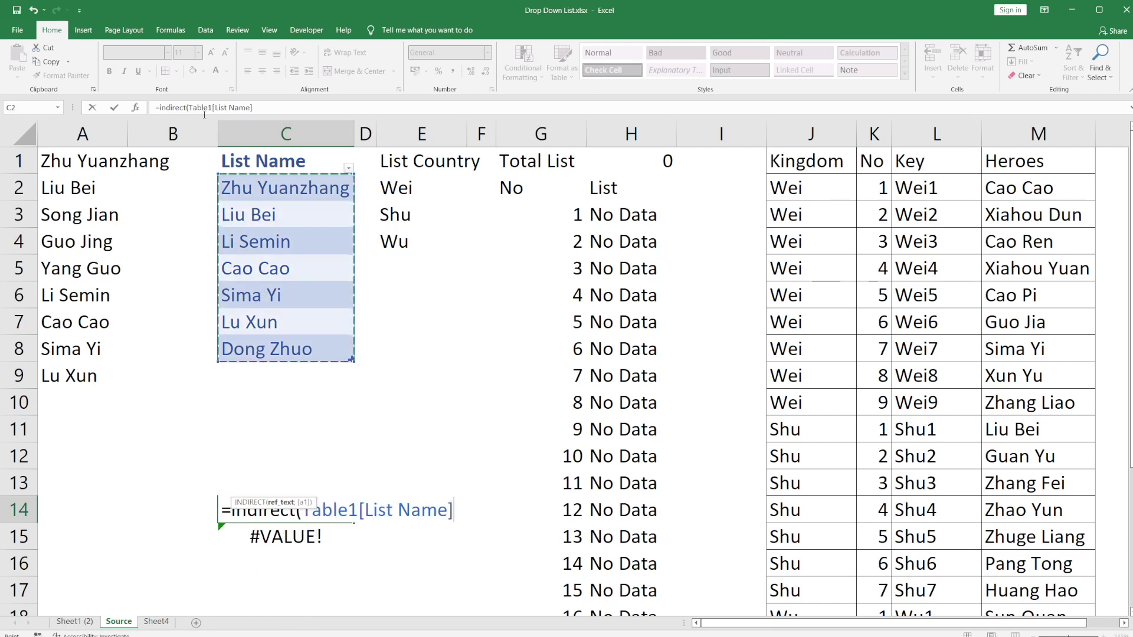
pyautogui.click(263, 108)
pyautogui.write(')')
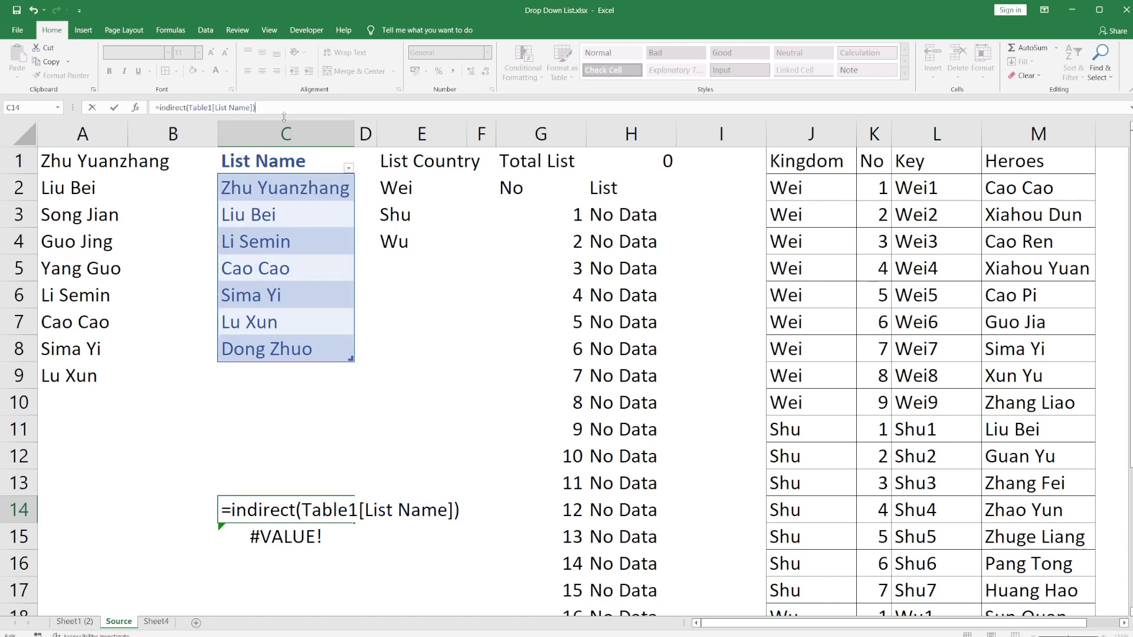
# Enclose the table reference in C14's formula in double quotation marks, copy the full formula text and commit the cell
pyautogui.click(302, 512)
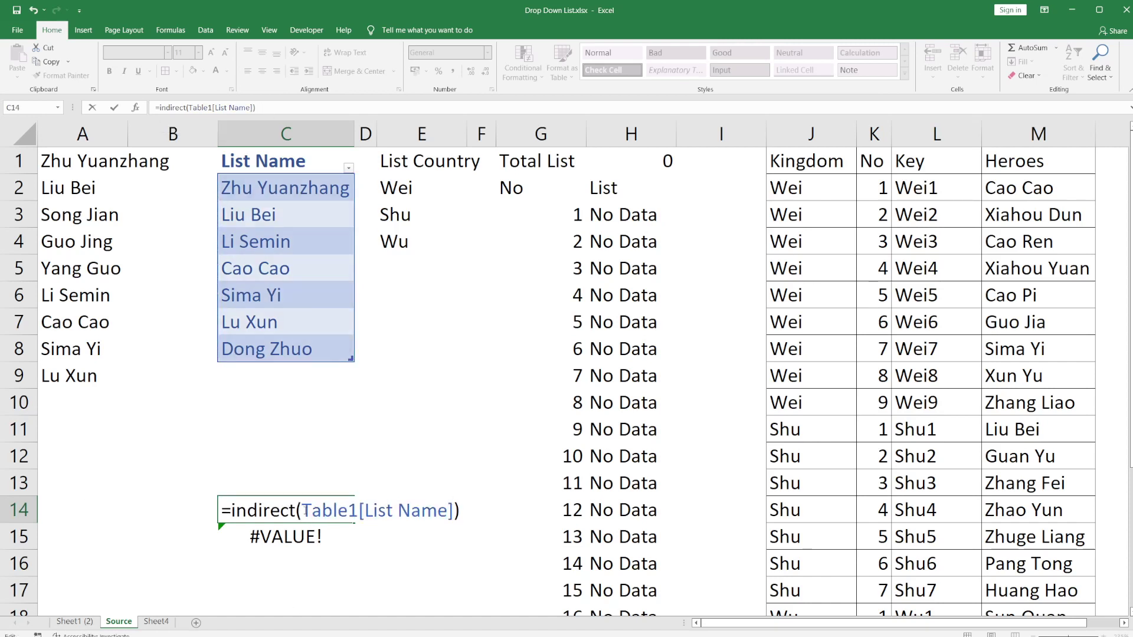
pyautogui.write('"')
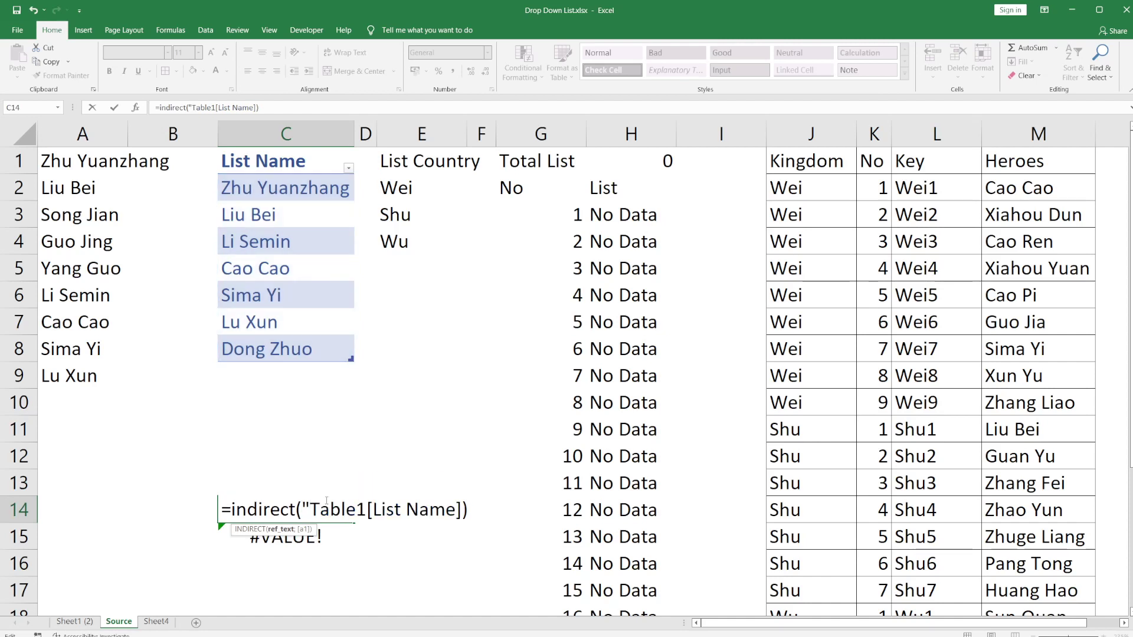
pyautogui.write('"')
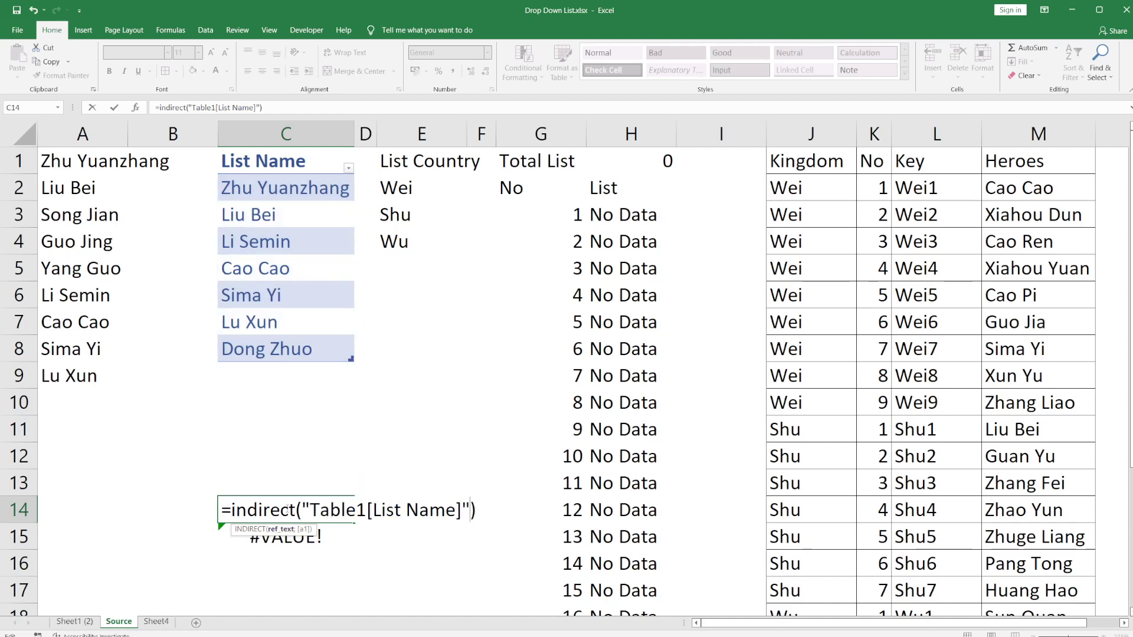
pyautogui.tripleClick(289, 511)
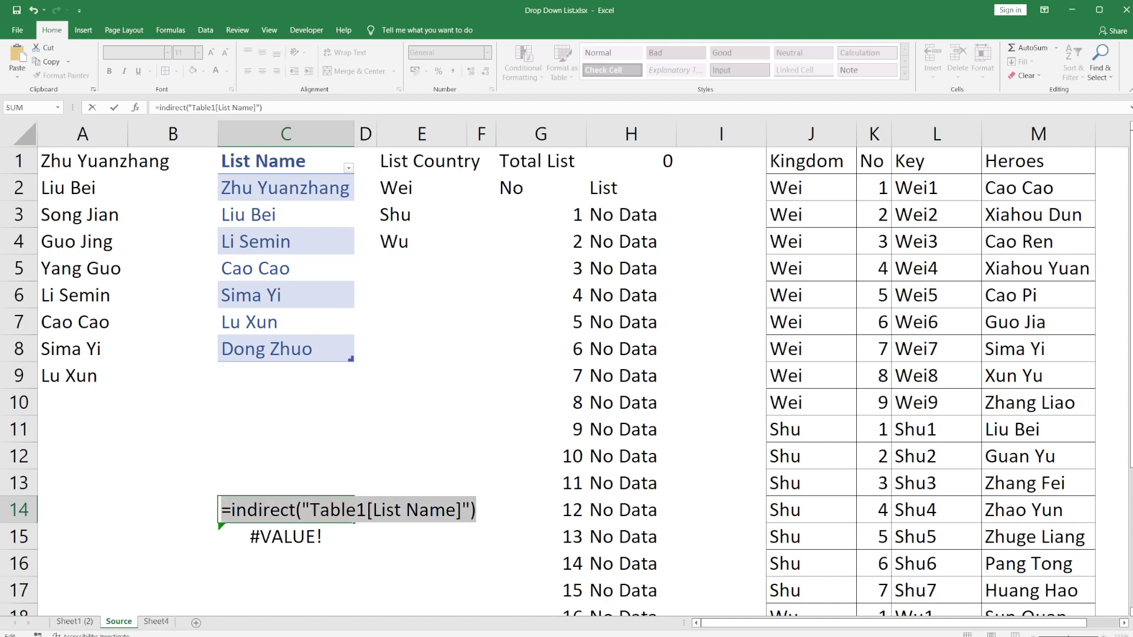
pyautogui.press('Return')
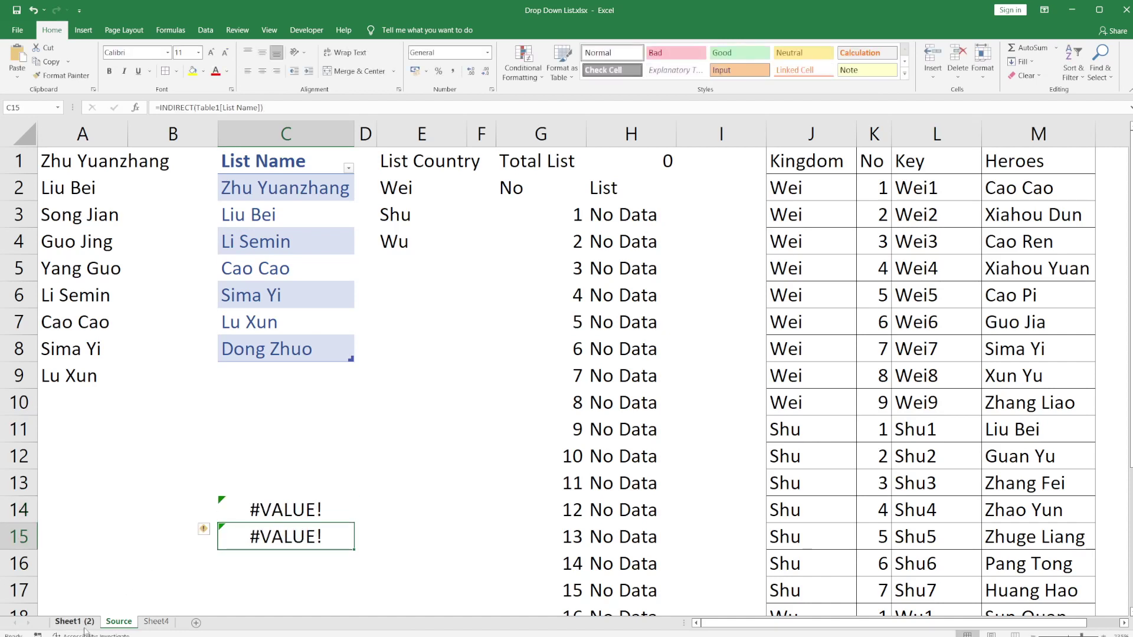
pyautogui.press('Up')
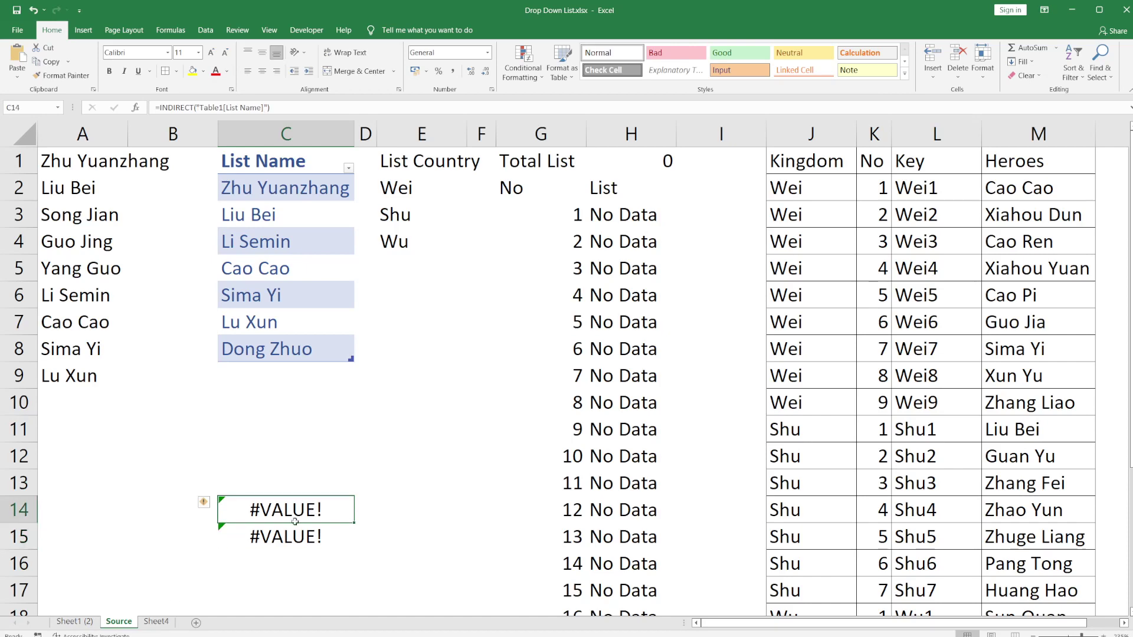
# Set the source of cell B4's validation list on Sheet1 (2) to =indirect("Table1[List Name]") and choose Zhu Yuanzhang from its drop-down list
pyautogui.click(86, 624)
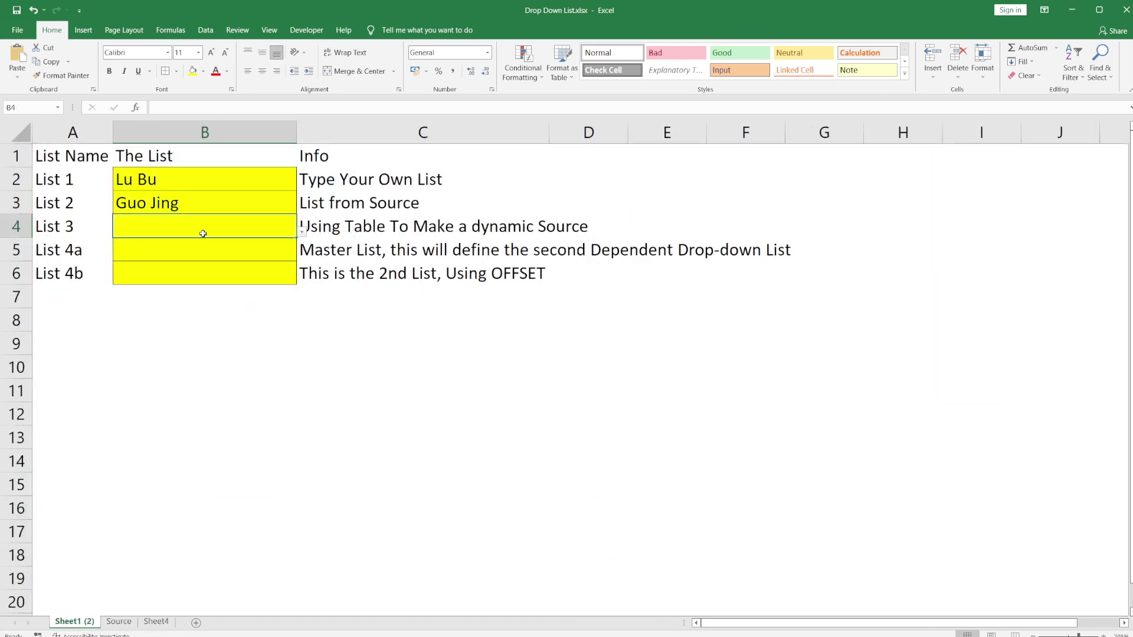
pyautogui.click(203, 31)
pyautogui.click(572, 76)
pyautogui.click(584, 92)
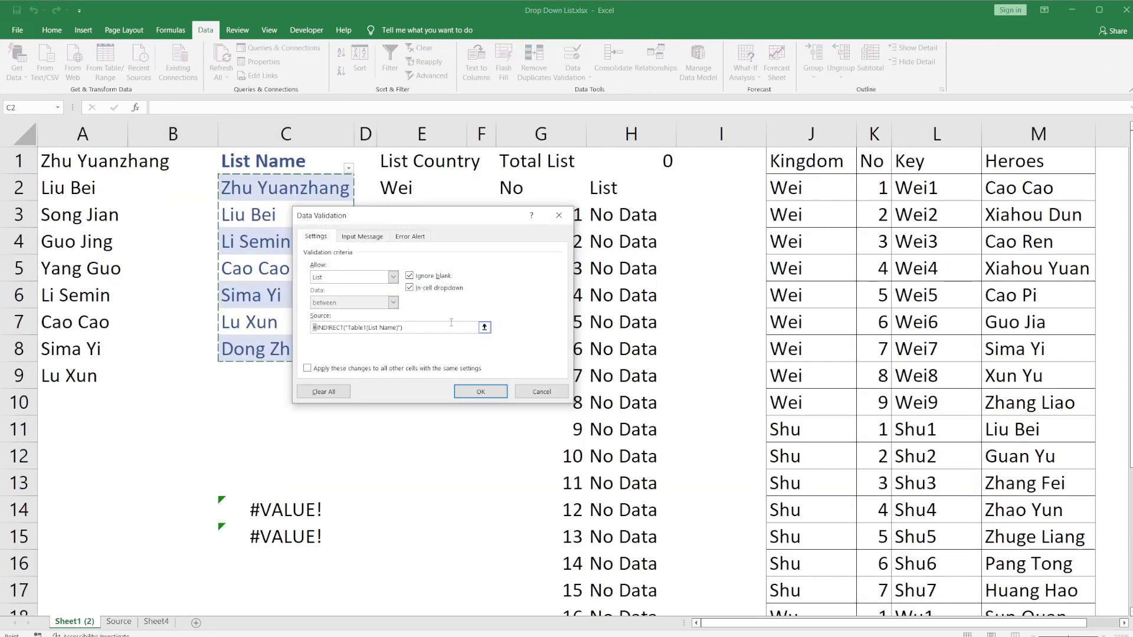
pyautogui.moveTo(313, 328); pyautogui.dragTo(429, 338)
pyautogui.hotkey('ctrl', 'v')
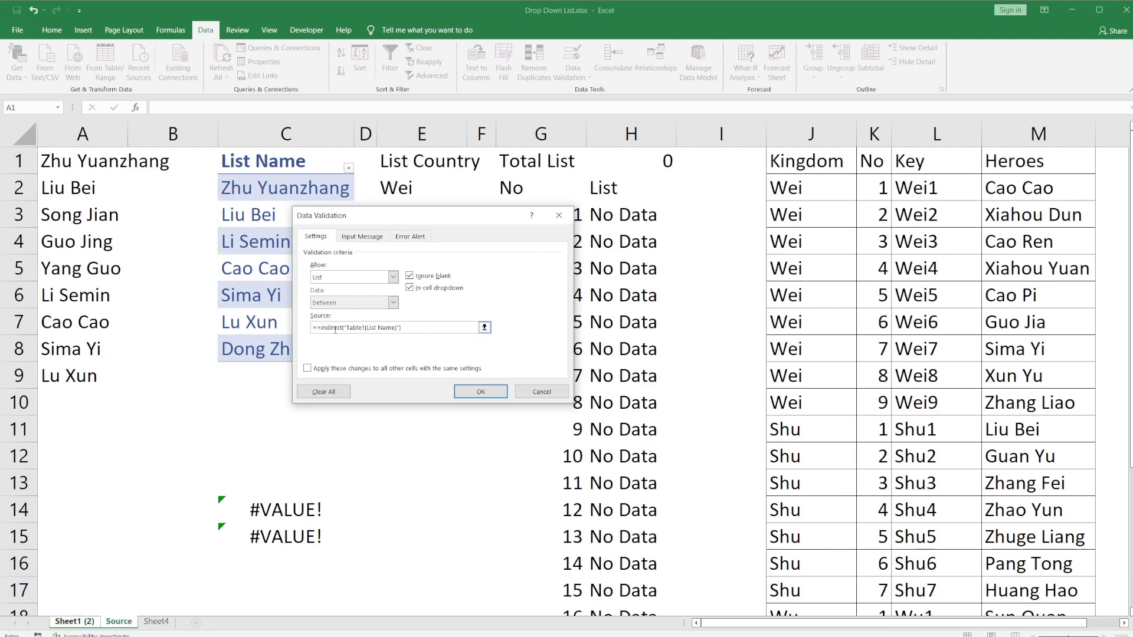
pyautogui.press('BackSpace')
pyautogui.click(477, 389)
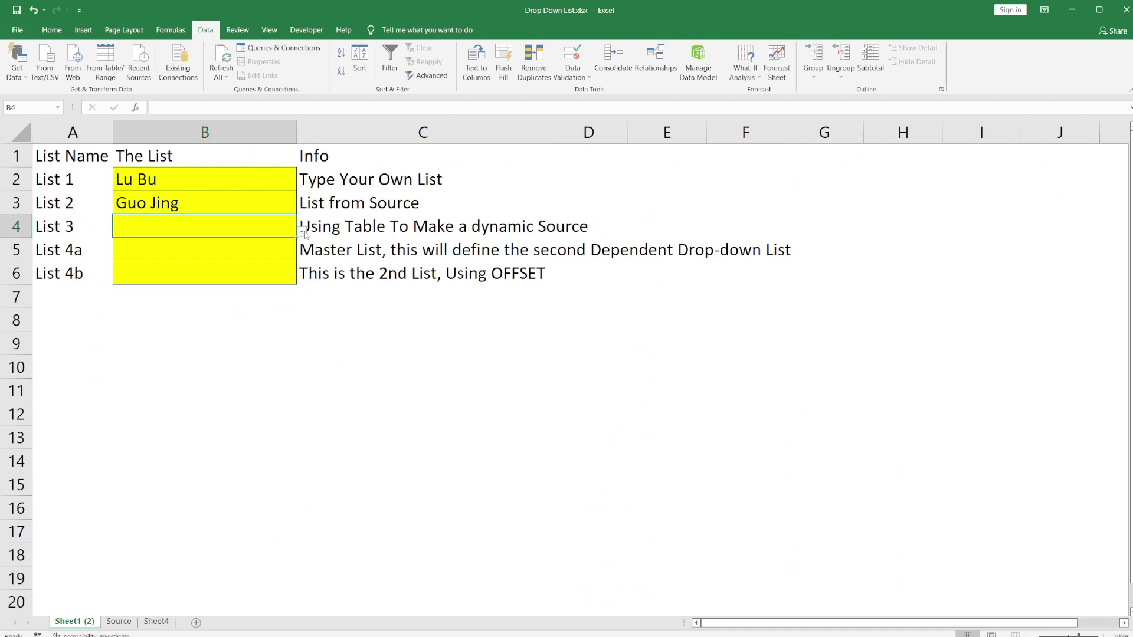
pyautogui.click(301, 231)
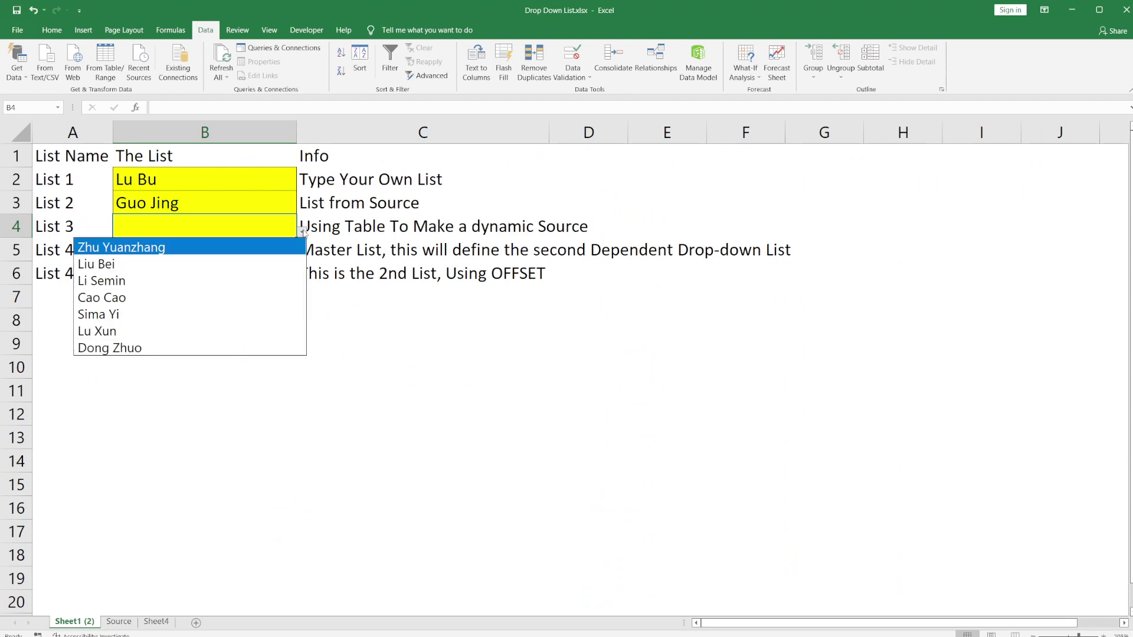
pyautogui.click(182, 248)
# Add Guo Jing, Lu Bu and Song Jian to the end of the List Name table in C9:C11 of the Source sheet
pyautogui.click(119, 622)
pyautogui.click(291, 374)
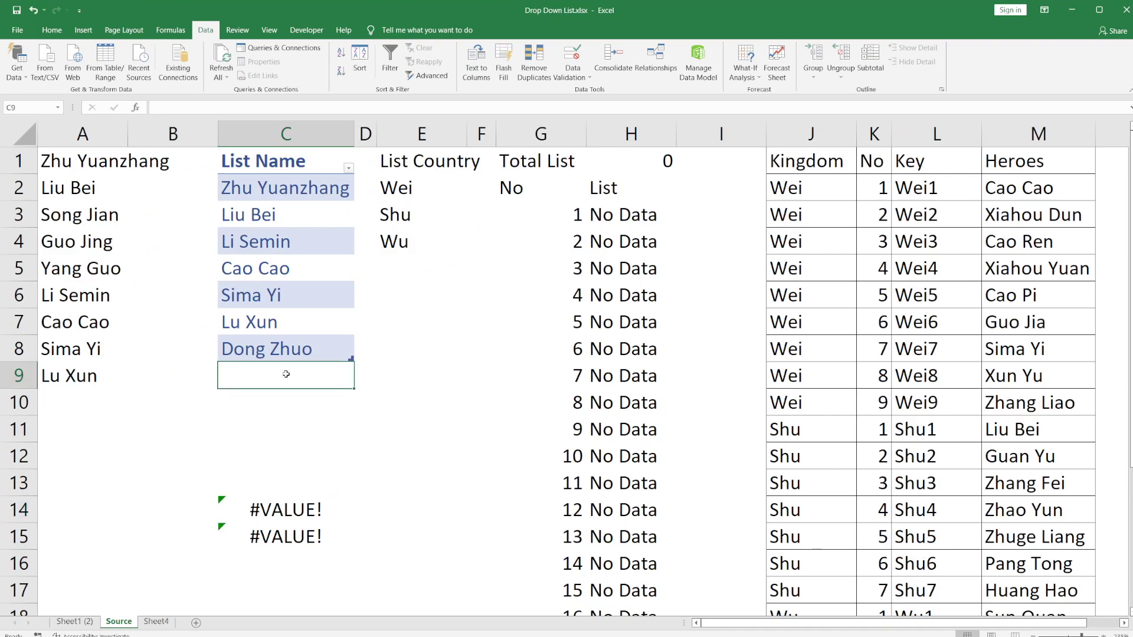
pyautogui.write('Guo Jing')
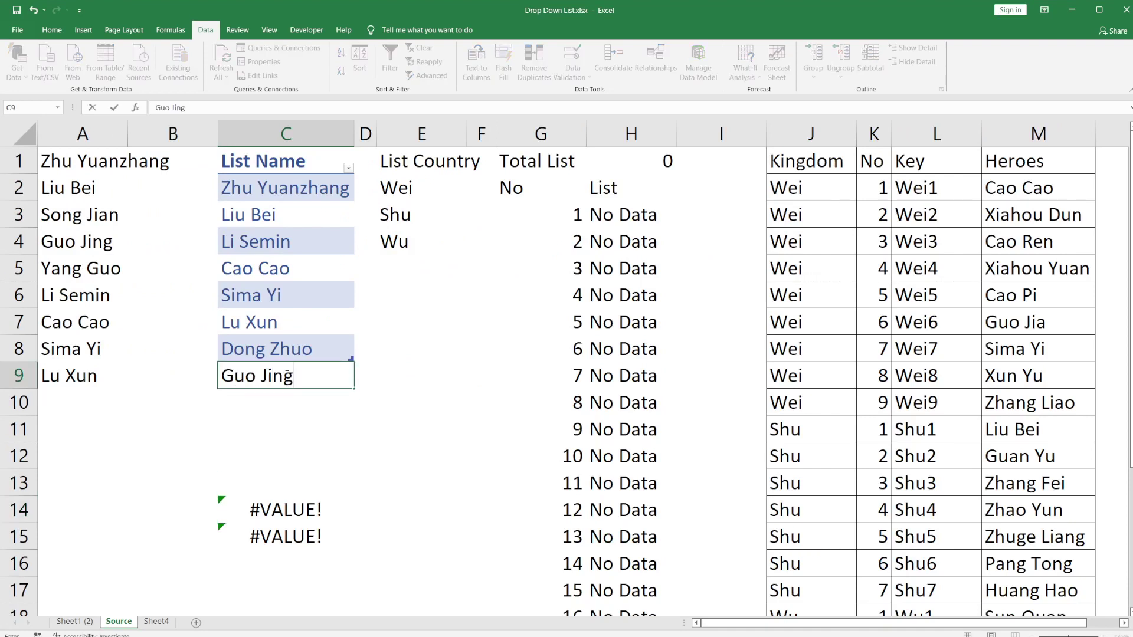
pyautogui.press('Return')
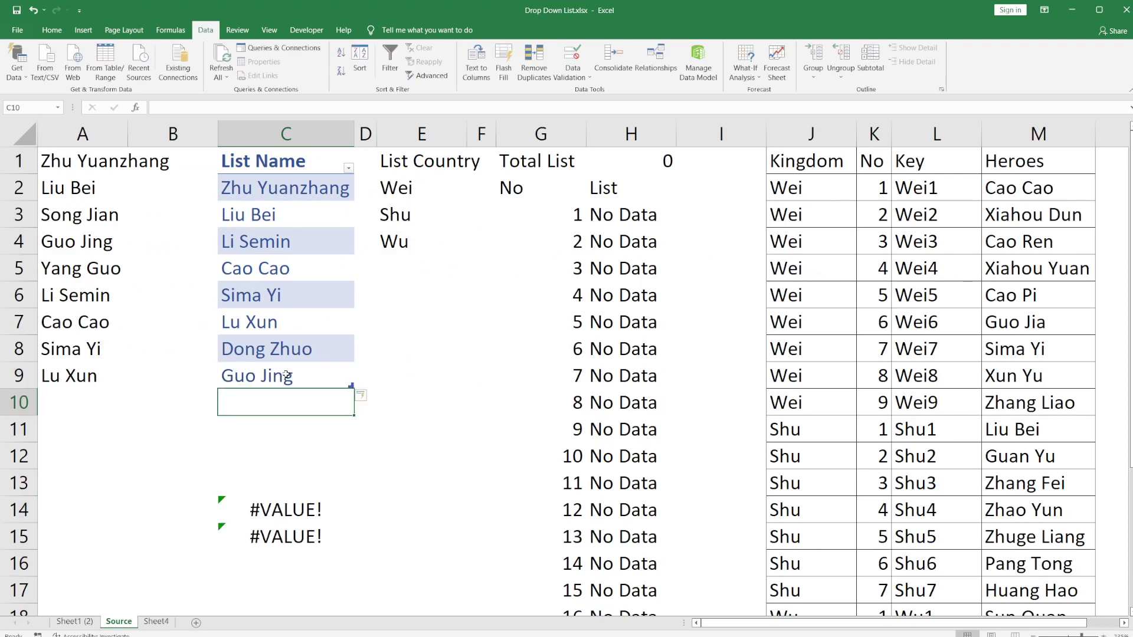
pyautogui.write('Lu Bu')
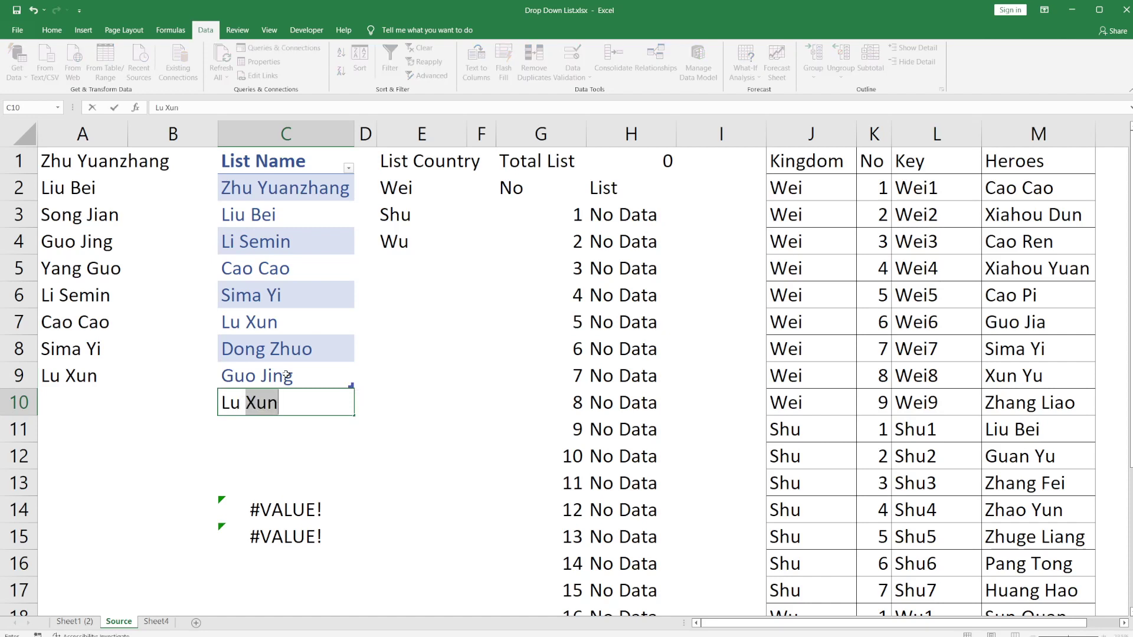
pyautogui.press('Return')
pyautogui.write('Song Jian')
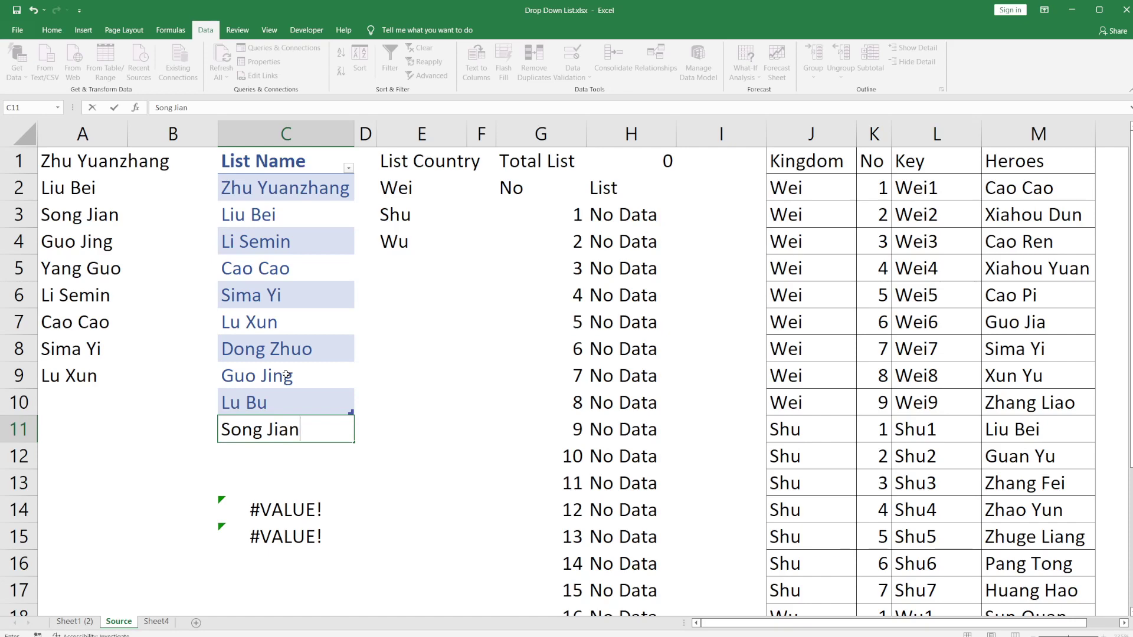
pyautogui.press('Return')
# Check cell B4's drop-down list on Sheet1 (2) for the names added to the table
pyautogui.click(83, 621)
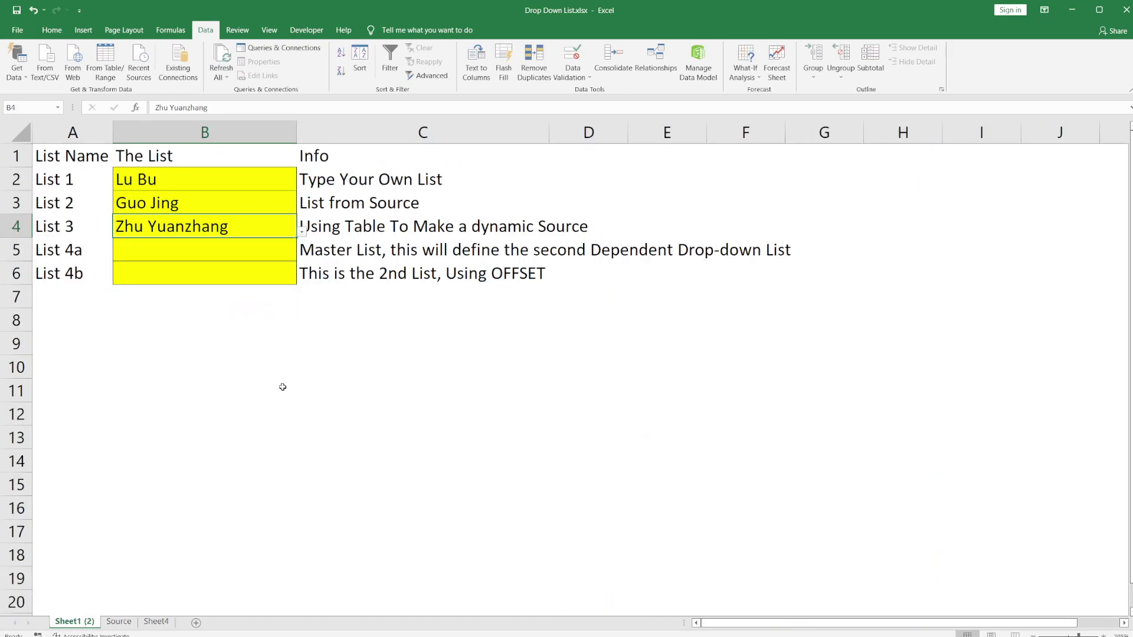
pyautogui.click(294, 254)
pyautogui.click(289, 234)
pyautogui.click(302, 233)
pyautogui.scroll(-1, 288, 284)
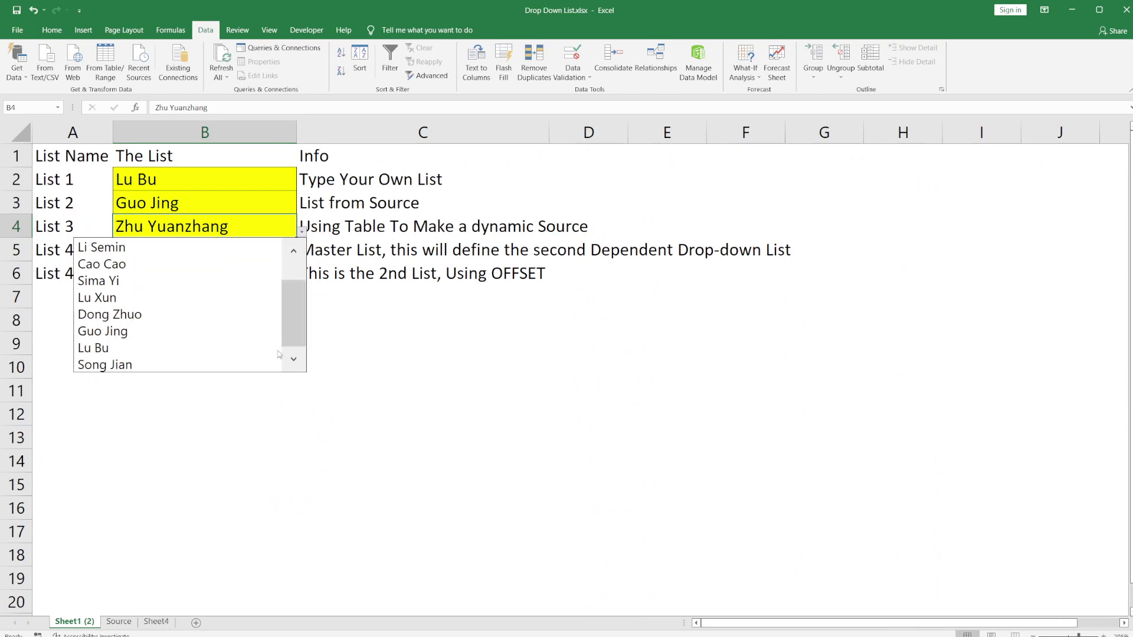
# Delete the Li Semin and Zhu Yuanzhang table rows from the List Name table on the Source sheet
pyautogui.click(110, 623)
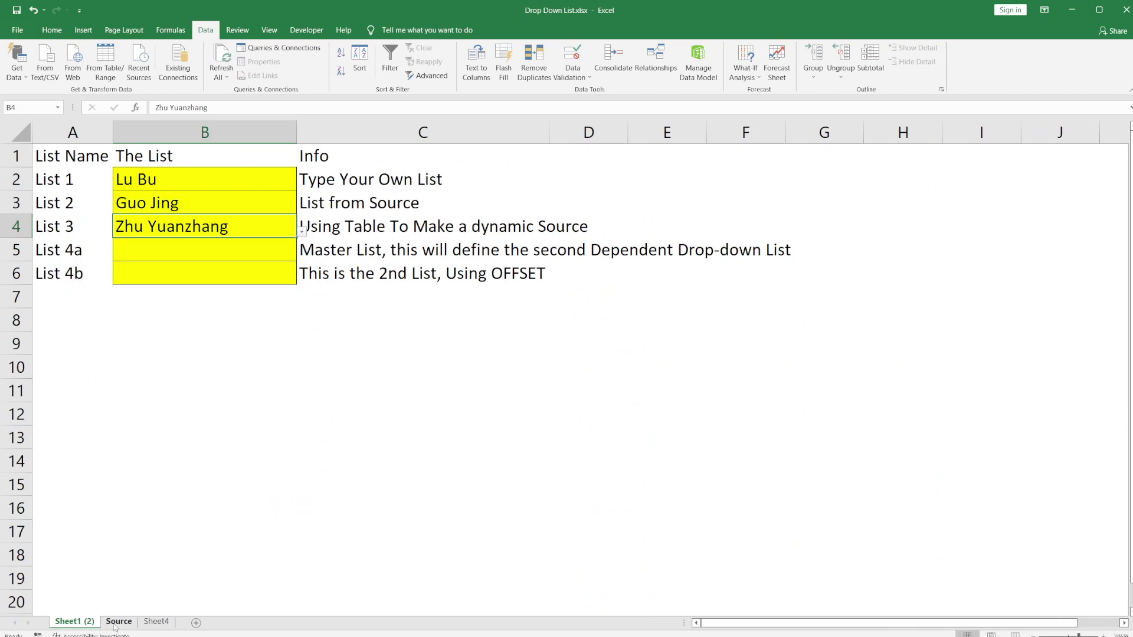
pyautogui.click(118, 622)
pyautogui.rightClick(271, 242)
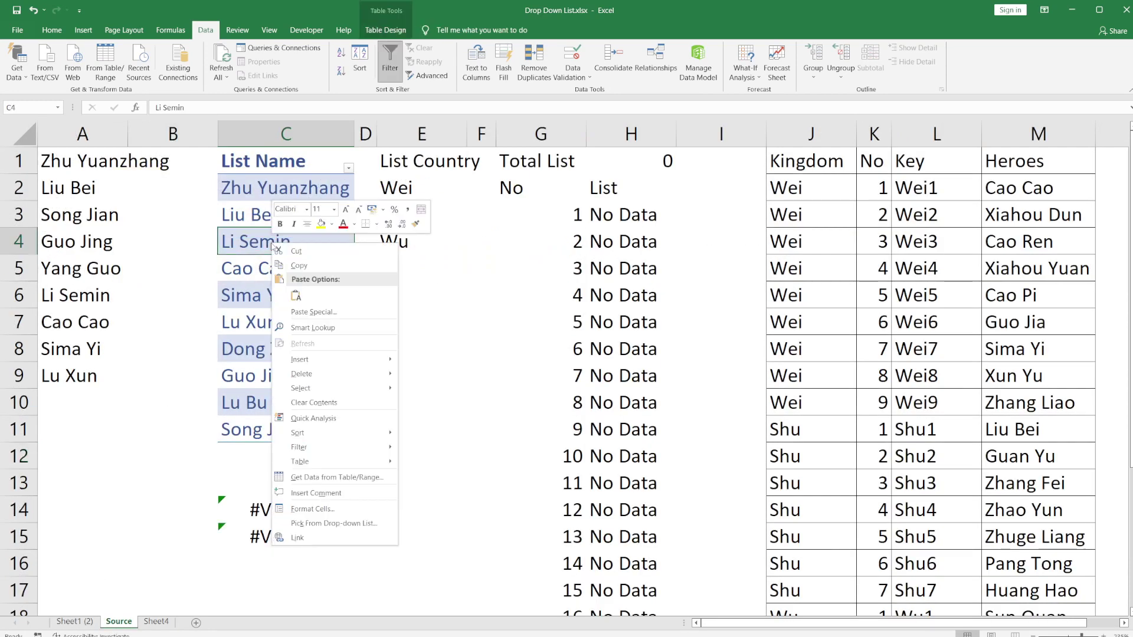
pyautogui.moveTo(345, 384)
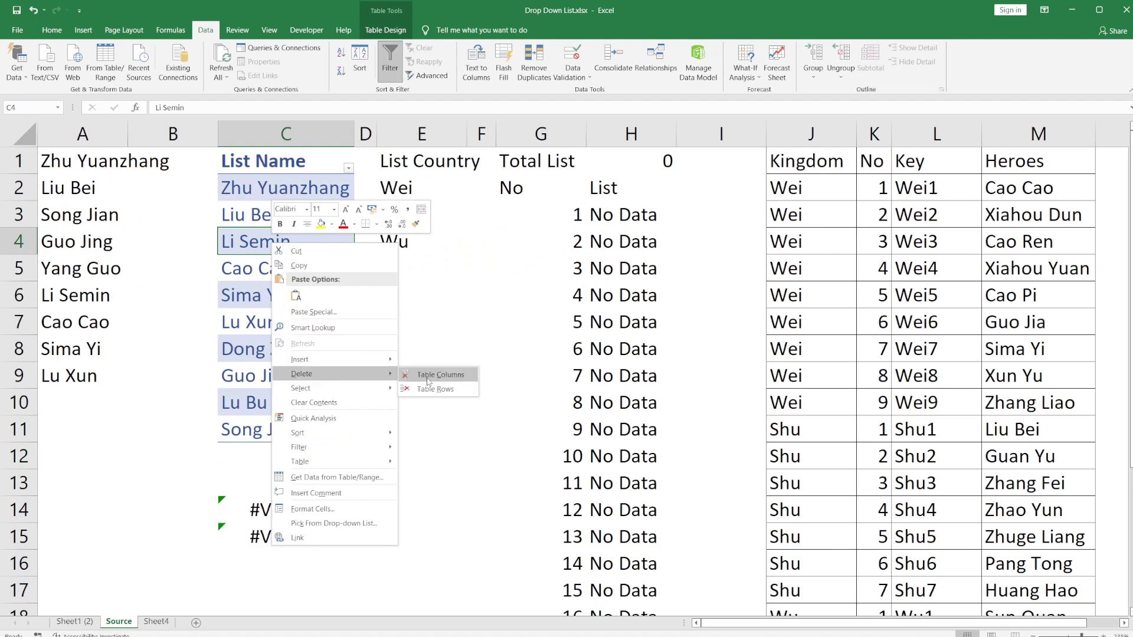
pyautogui.click(430, 387)
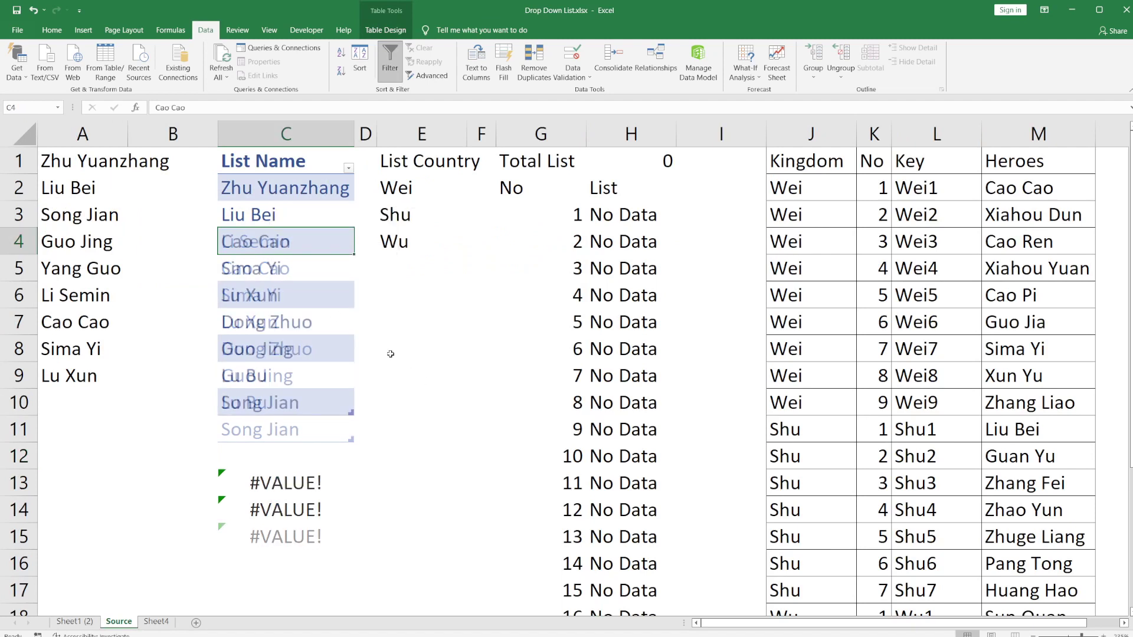
pyautogui.click(283, 189)
pyautogui.rightClick(284, 192)
pyautogui.moveTo(362, 324)
pyautogui.click(434, 339)
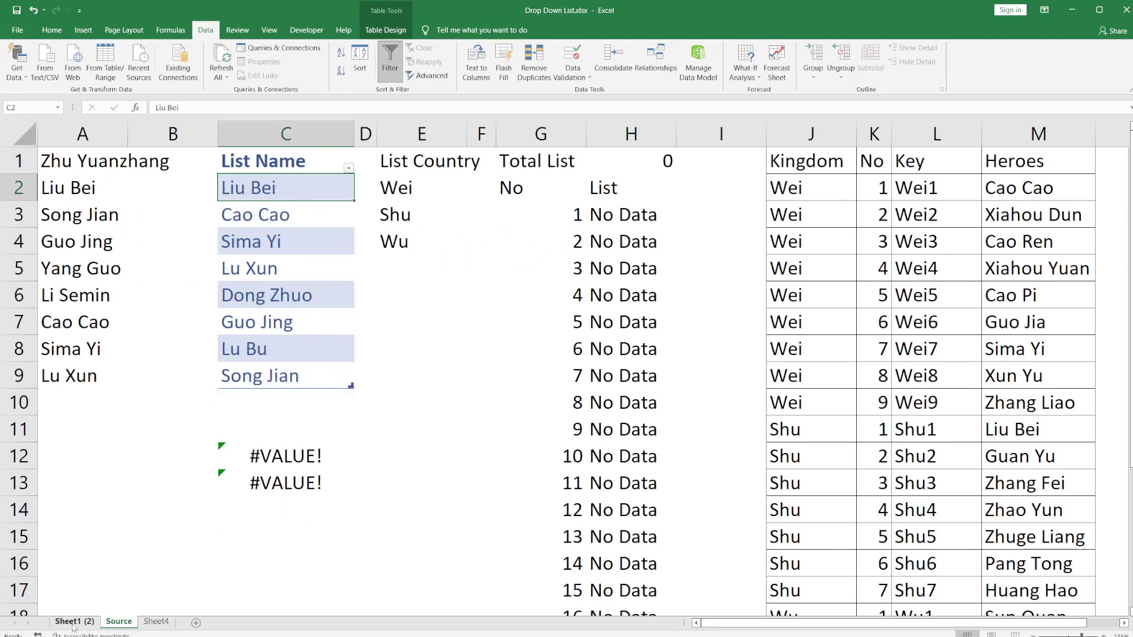
# Choose Liu Bei and then Cao Cao from cell B4's drop-down list on Sheet1 (2), and review its options again
pyautogui.click(89, 622)
pyautogui.click(301, 231)
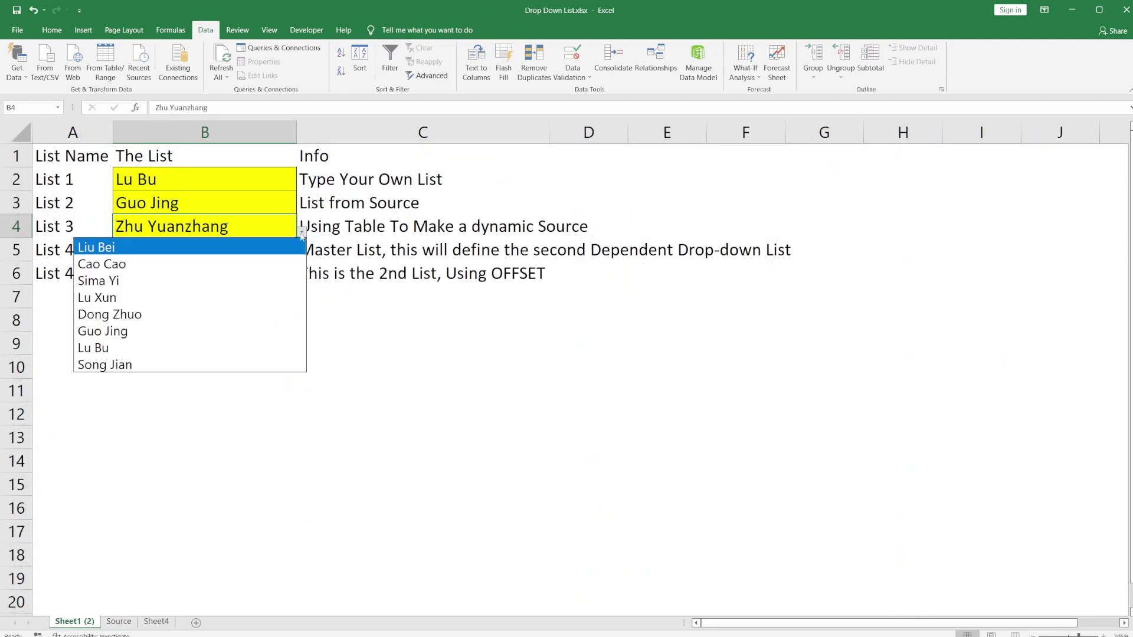
pyautogui.click(217, 247)
pyautogui.click(301, 232)
pyautogui.click(289, 260)
pyautogui.click(303, 234)
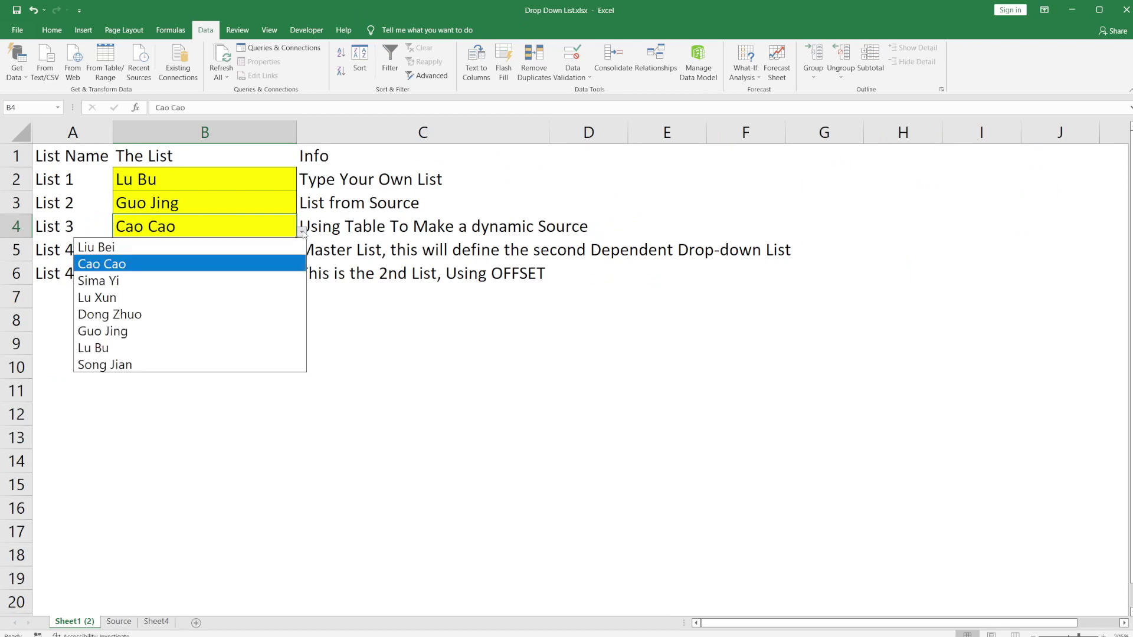
pyautogui.click(501, 409)
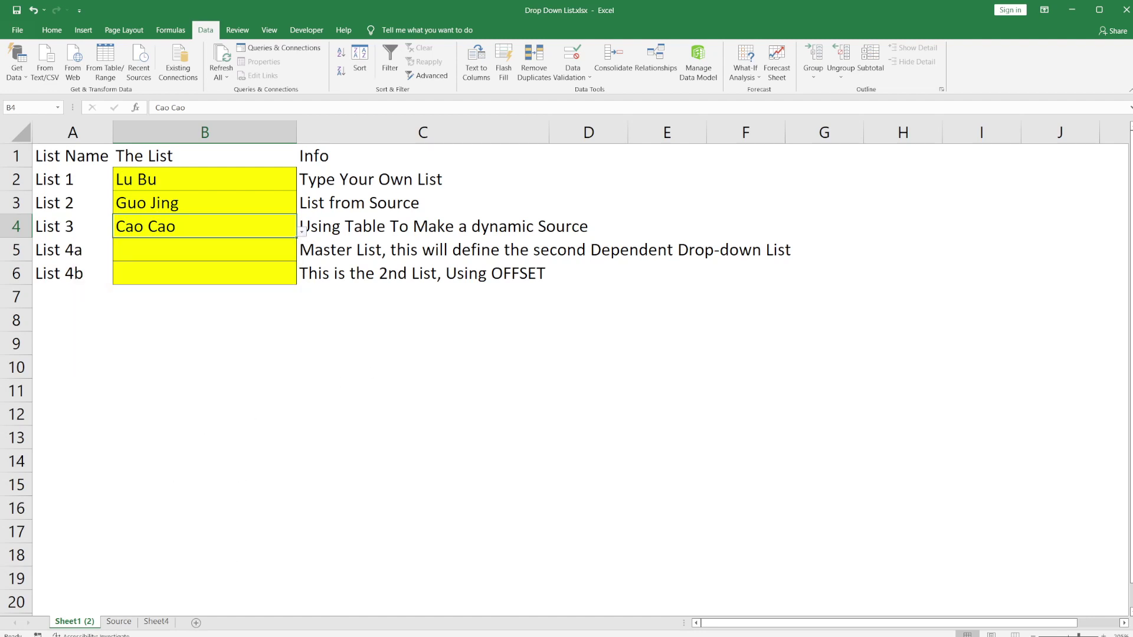
pyautogui.click(119, 622)
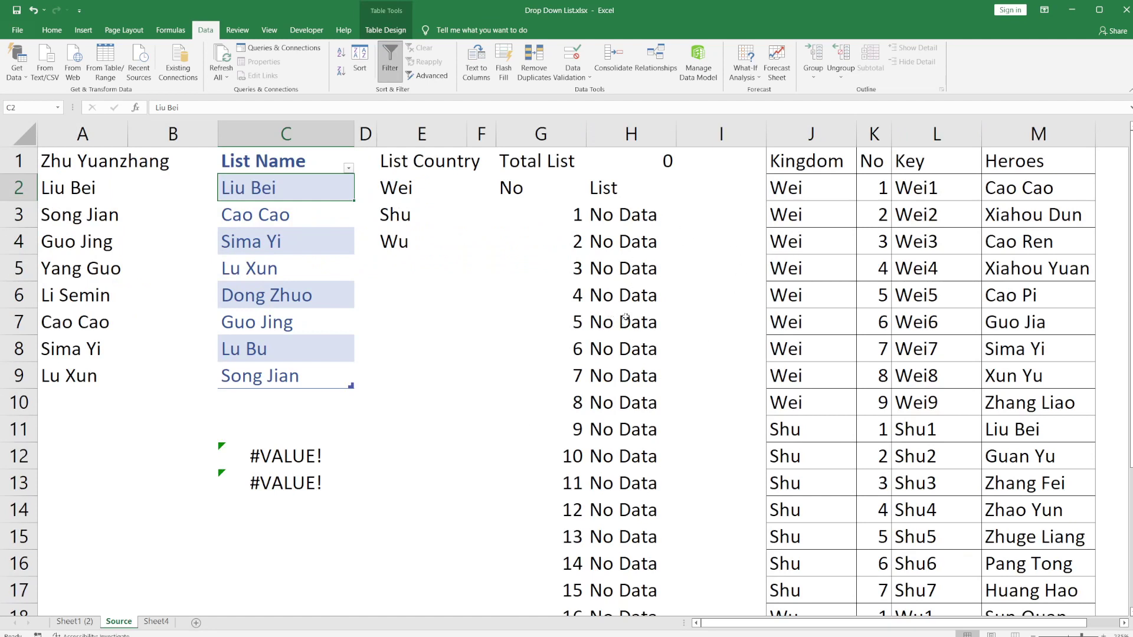
pyautogui.click(77, 622)
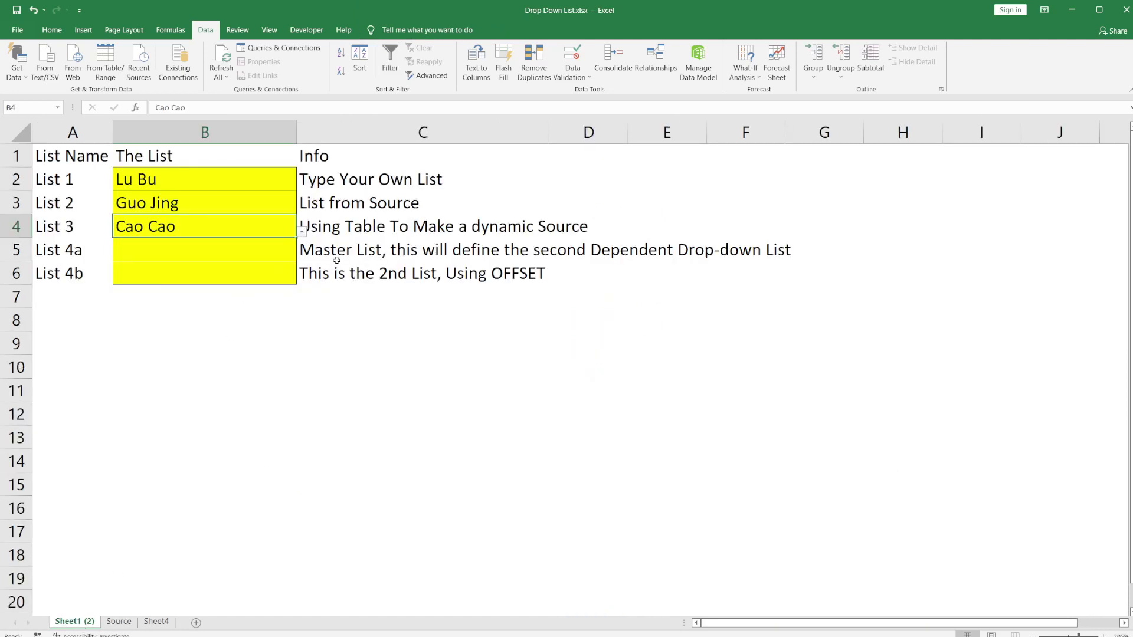
# Choose Wei from cell B5's drop-down list and browse the dependent hero list in B6 without choosing a hero
pyautogui.click(239, 273)
pyautogui.click(255, 245)
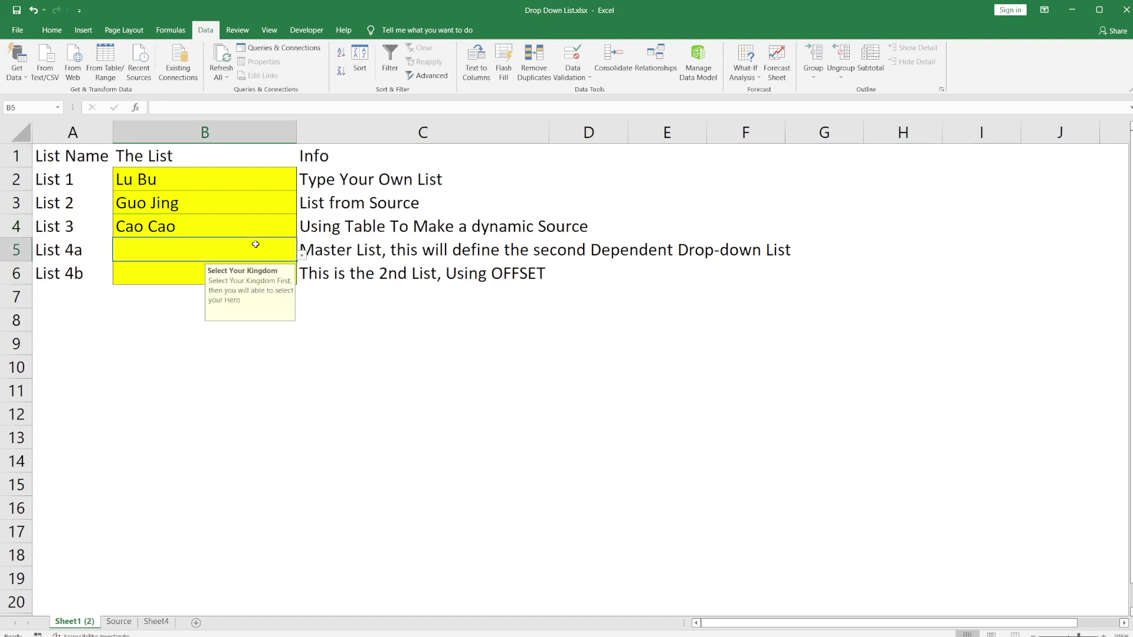
pyautogui.click(302, 256)
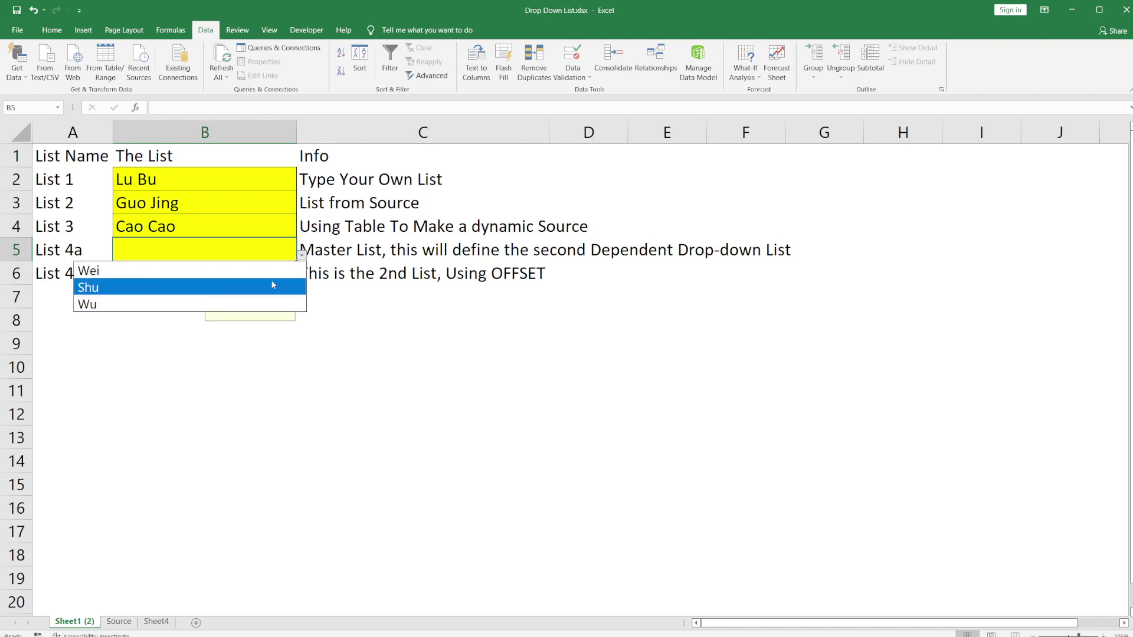
pyautogui.click(250, 275)
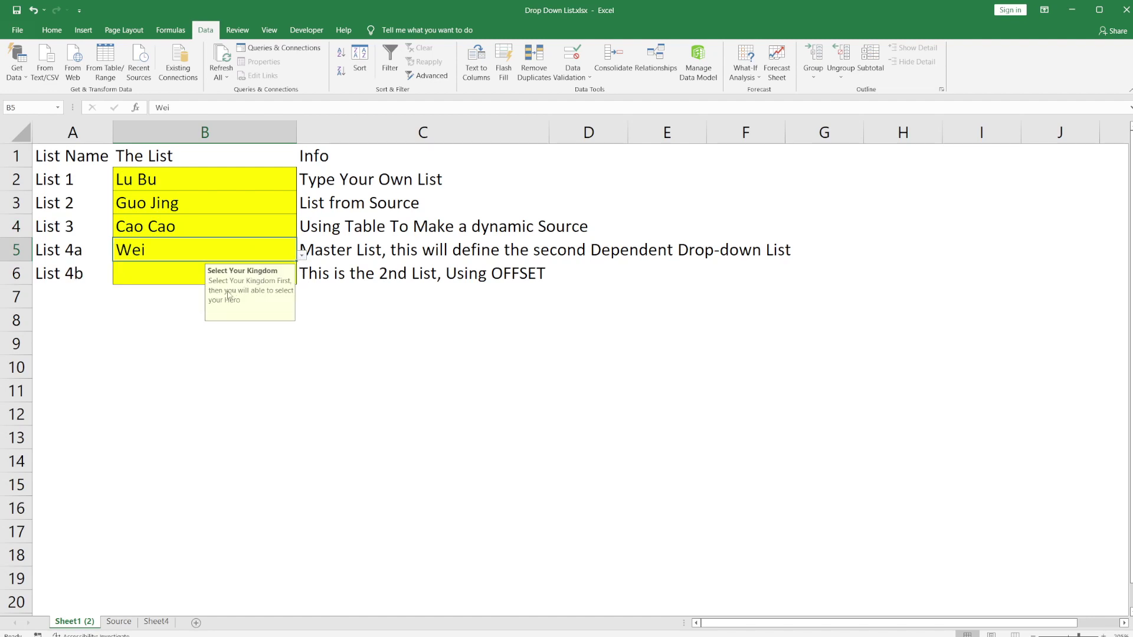
pyautogui.click(193, 279)
pyautogui.click(301, 281)
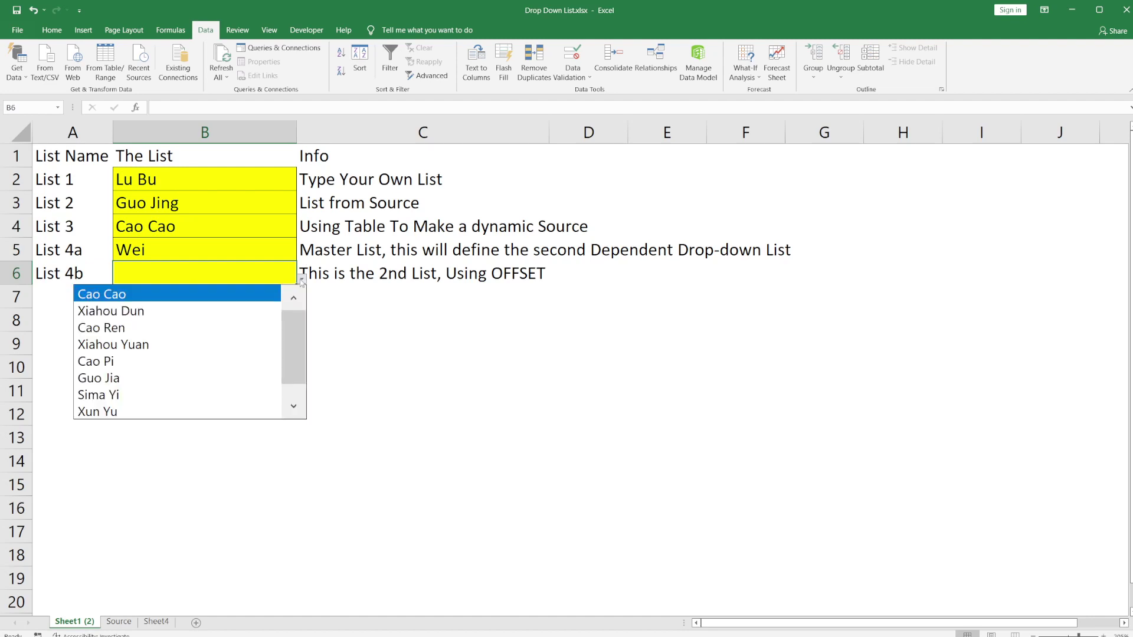
pyautogui.moveTo(288, 330); pyautogui.dragTo(289, 410)
pyautogui.moveTo(297, 354); pyautogui.dragTo(295, 333)
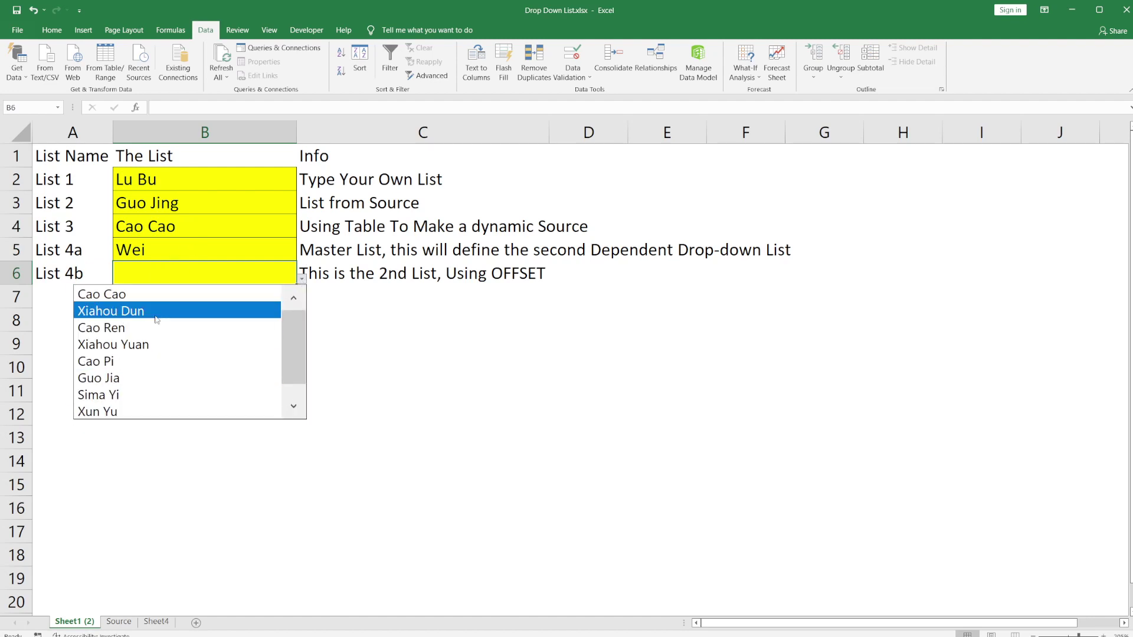
pyautogui.press('Escape')
# Switch the kingdom in cell B5 to Shu and display the dependent hero list in B6
pyautogui.click(285, 252)
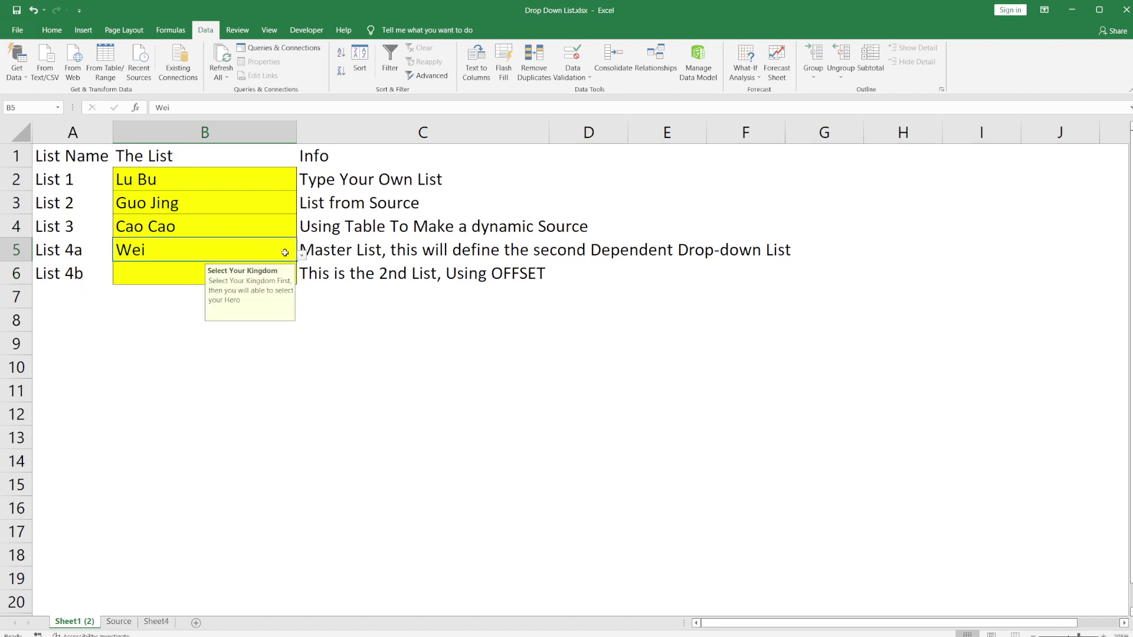
pyautogui.click(302, 256)
pyautogui.click(267, 280)
pyautogui.click(294, 284)
pyautogui.click(302, 279)
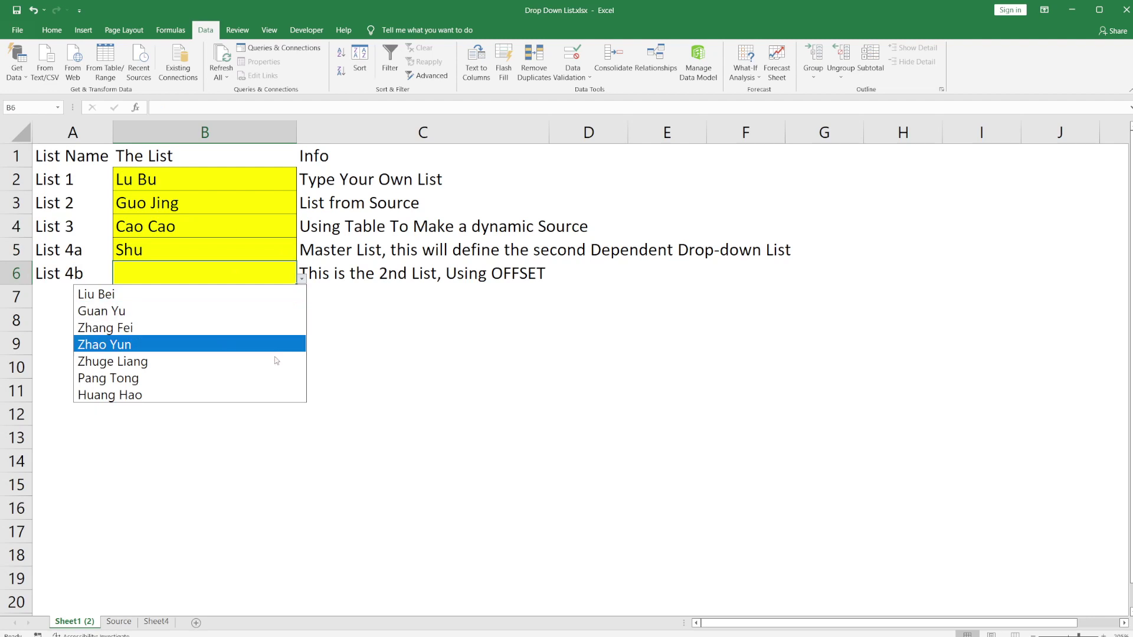
# Switch the kingdom in cell B5 to Wu and display the dependent hero list in B6
pyautogui.click(271, 253)
pyautogui.click(270, 254)
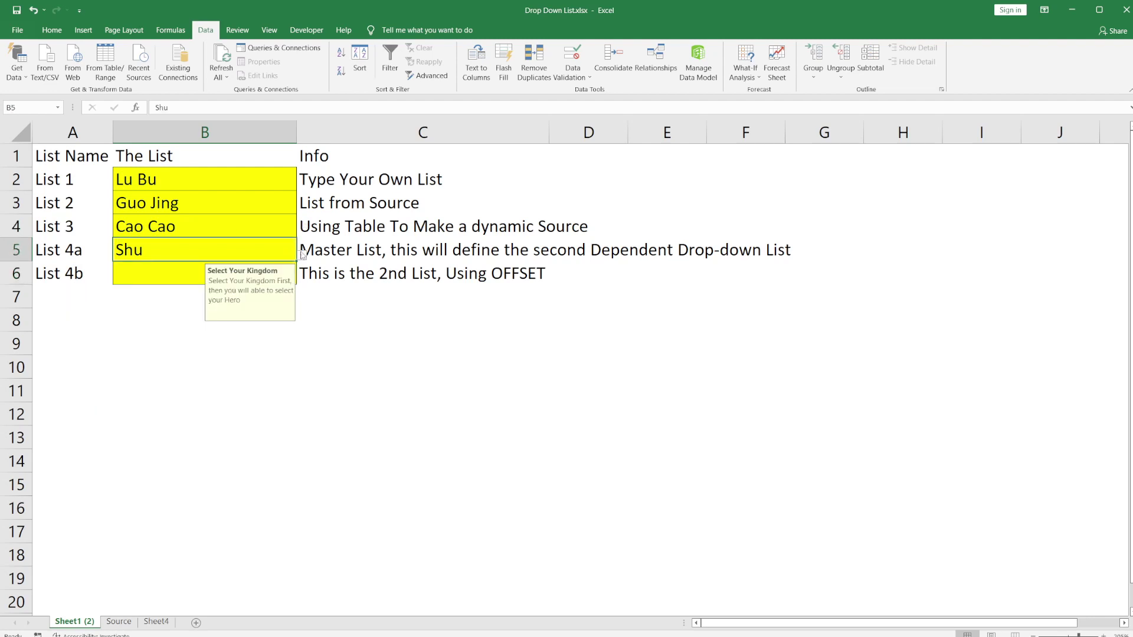
pyautogui.click(302, 256)
pyautogui.click(246, 301)
pyautogui.click(271, 275)
pyautogui.click(301, 281)
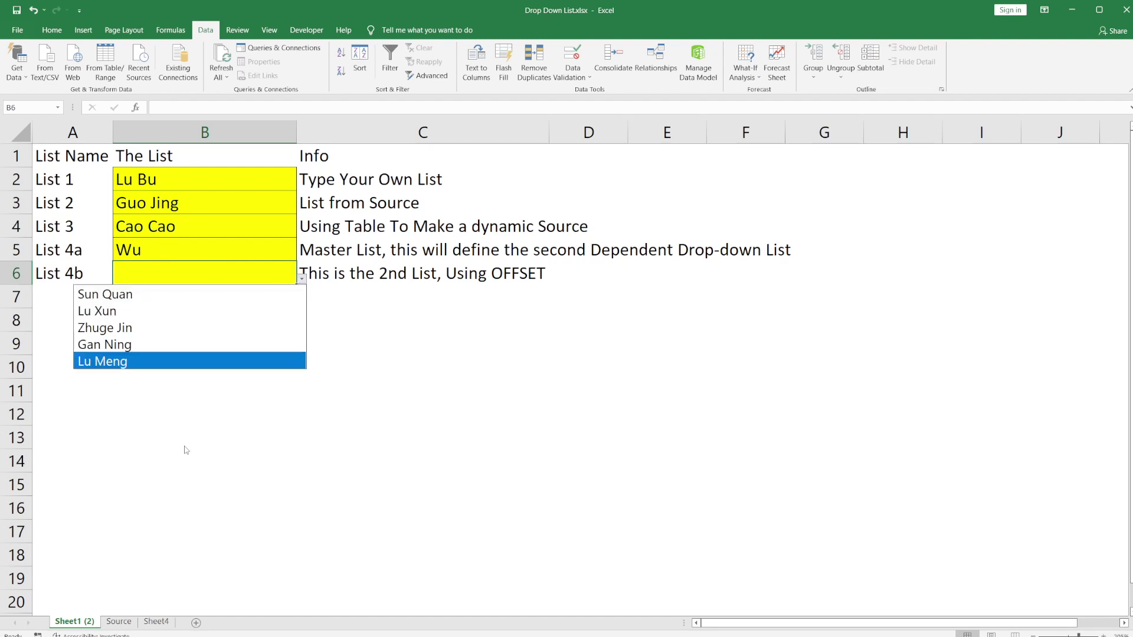
# Clear the kingdom in cell B5 and test the dependent drop-down list in B6 with no kingdom chosen
pyautogui.click(204, 264)
pyautogui.click(204, 256)
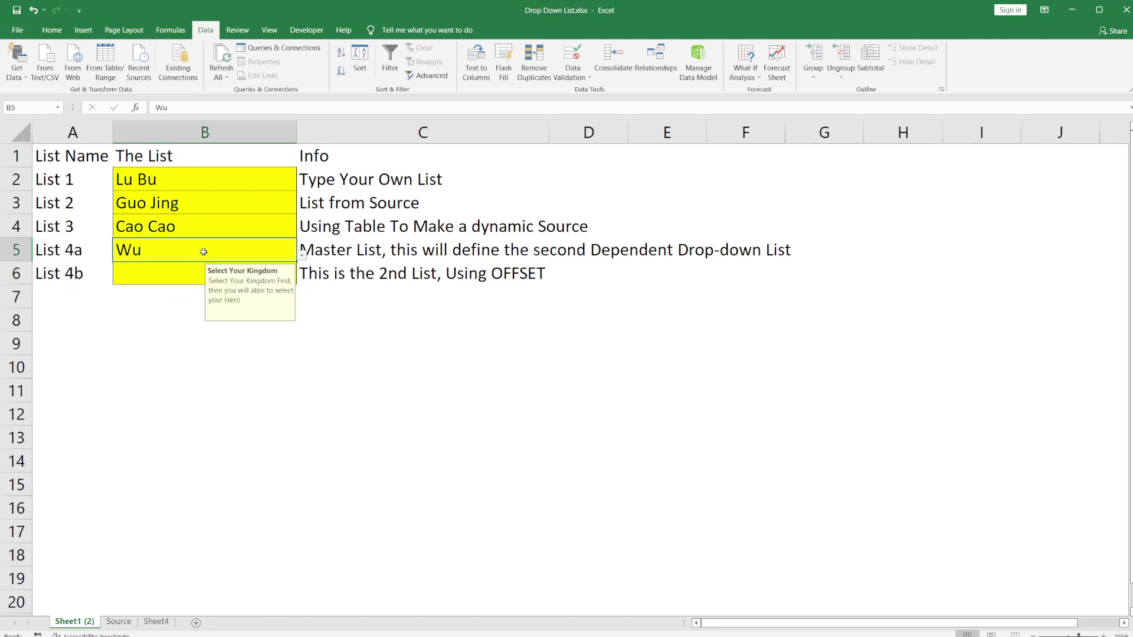
pyautogui.press('Delete')
pyautogui.click(263, 280)
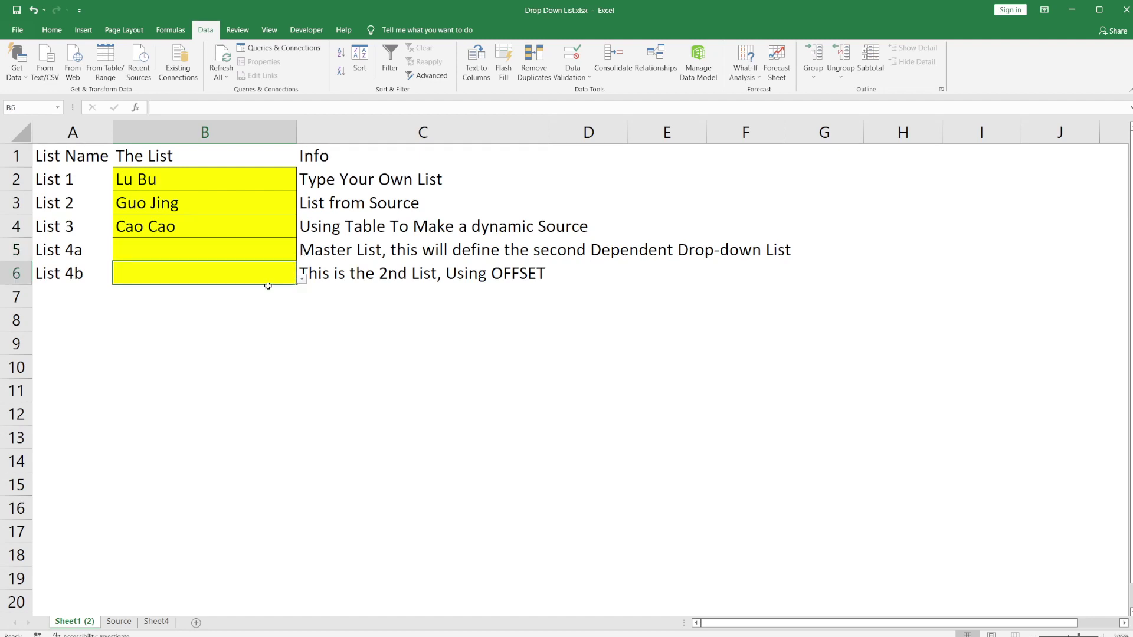
pyautogui.click(306, 279)
pyautogui.click(295, 280)
# Examine the source range and input message in cell B5's data validation settings, keeping both as they are
pyautogui.click(281, 254)
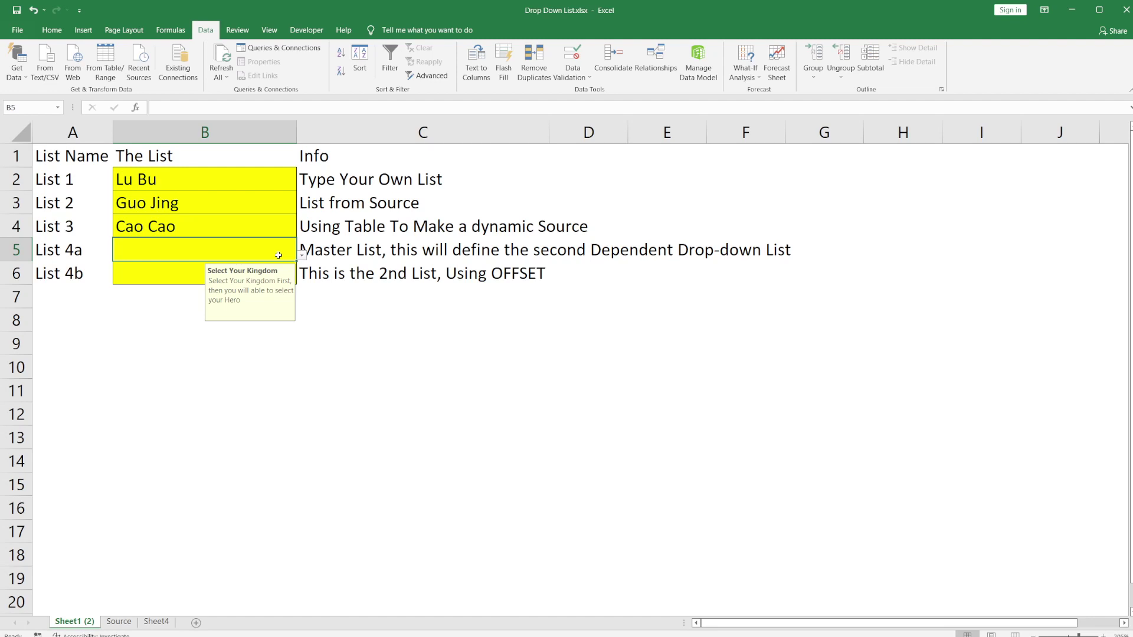
pyautogui.click(581, 75)
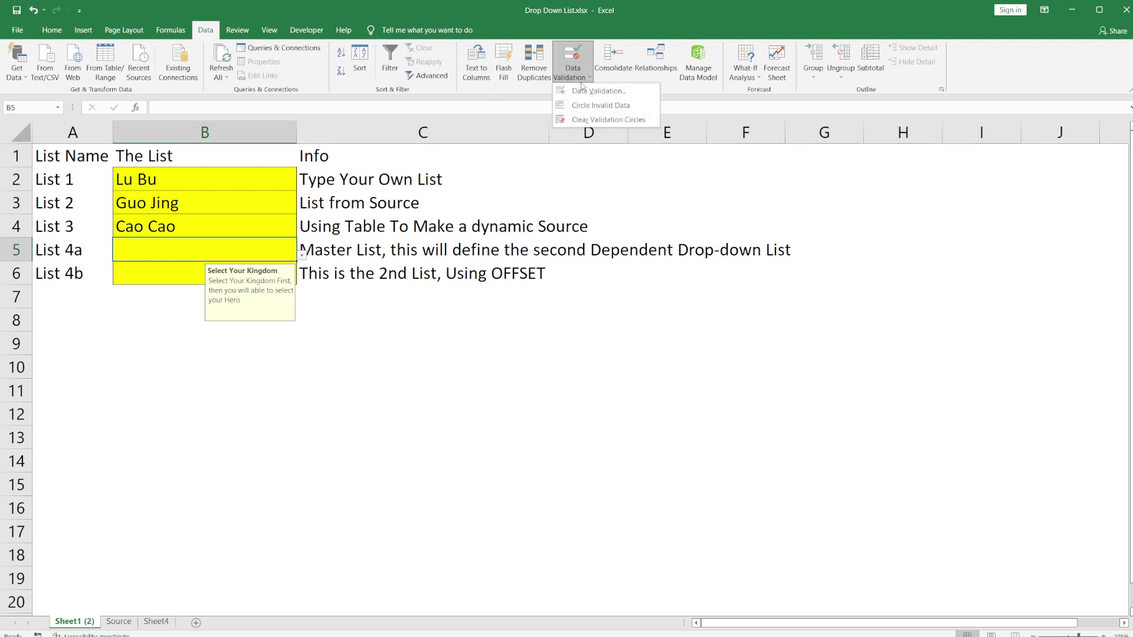
pyautogui.click(597, 91)
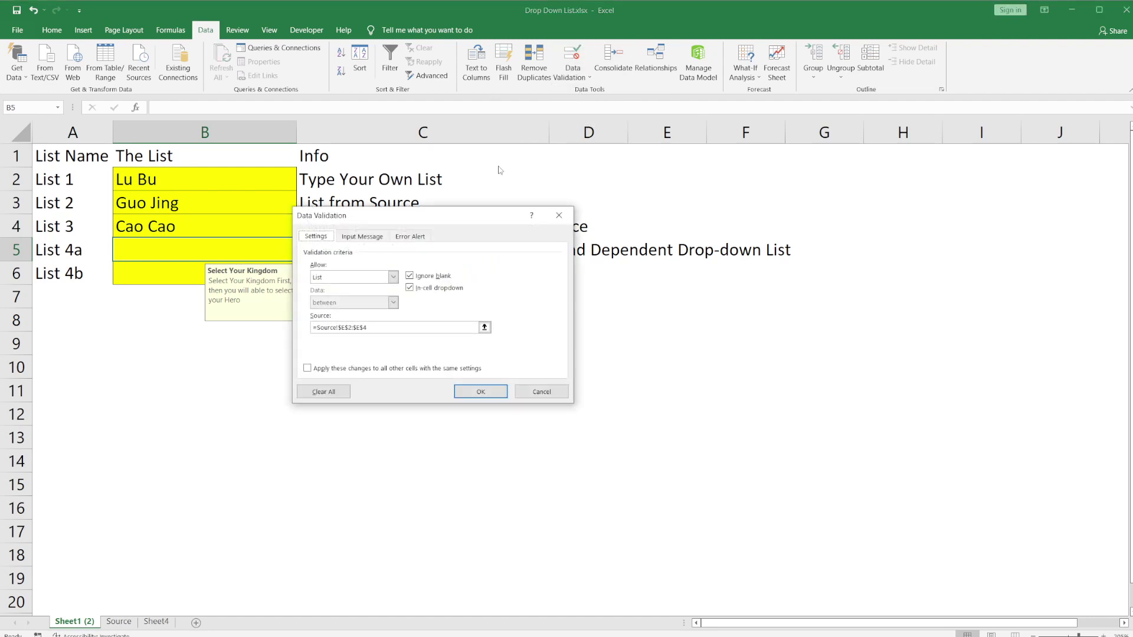
pyautogui.click(484, 327)
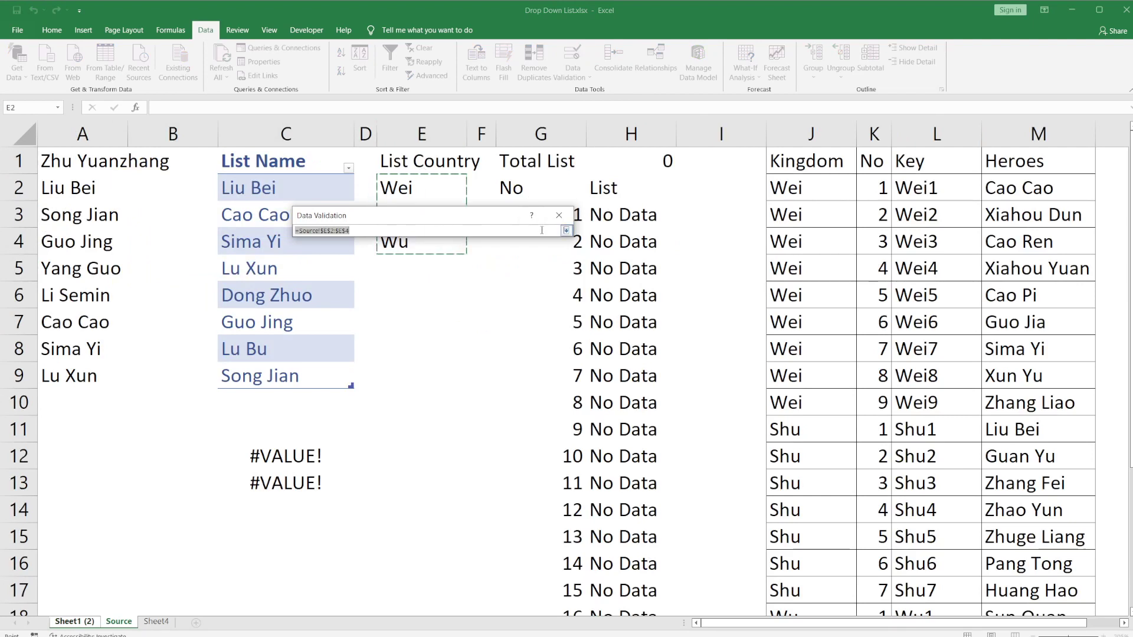
pyautogui.click(566, 231)
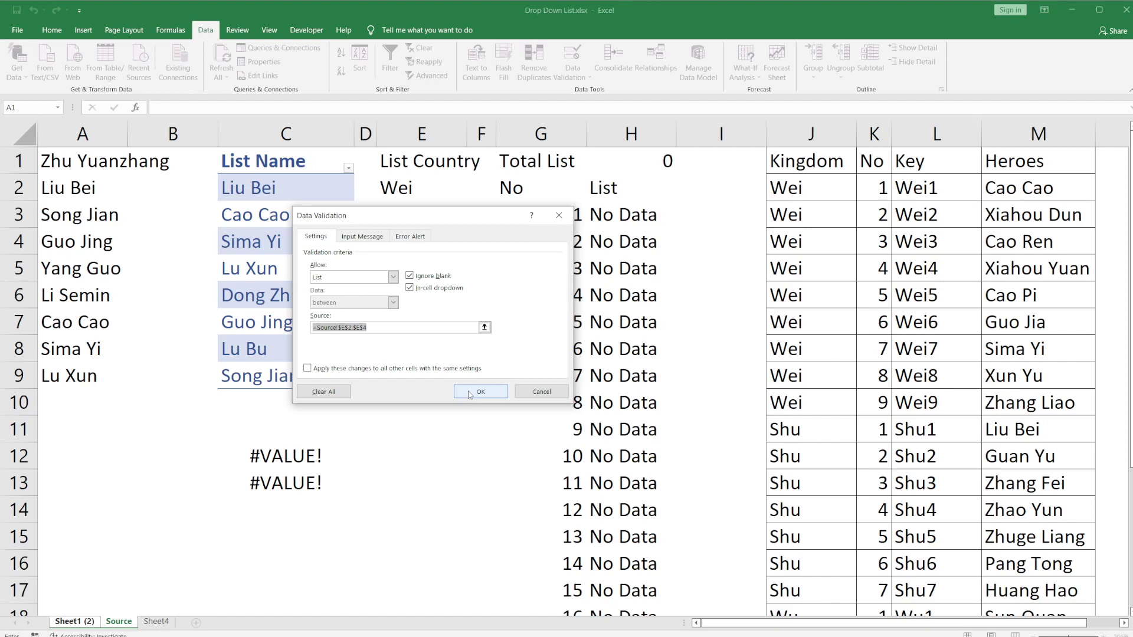
pyautogui.click(377, 239)
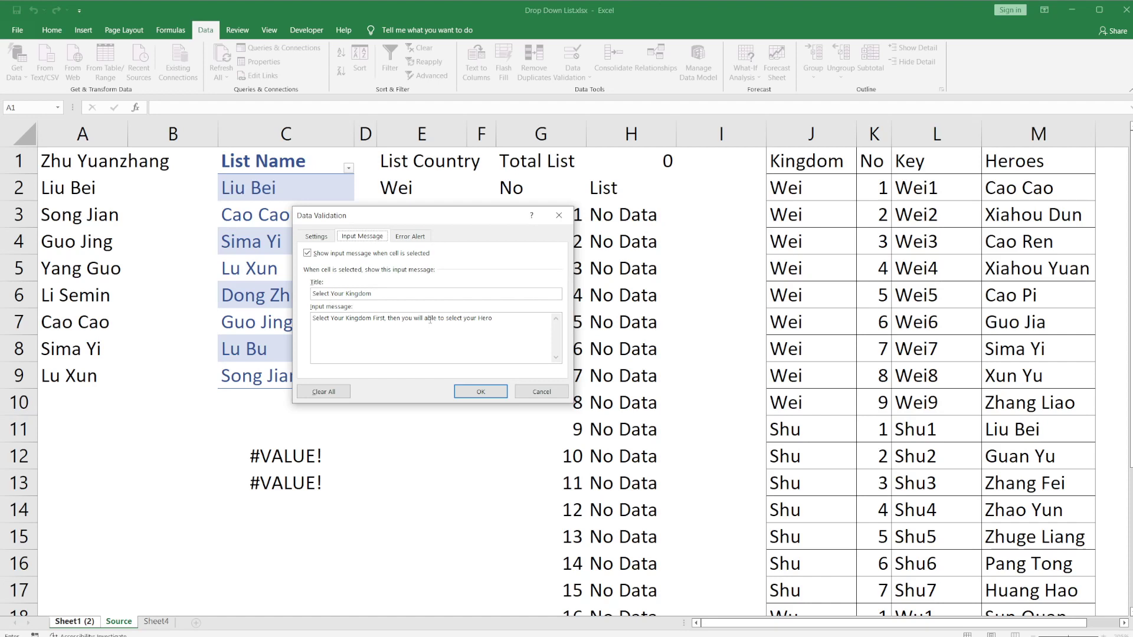
pyautogui.click(480, 392)
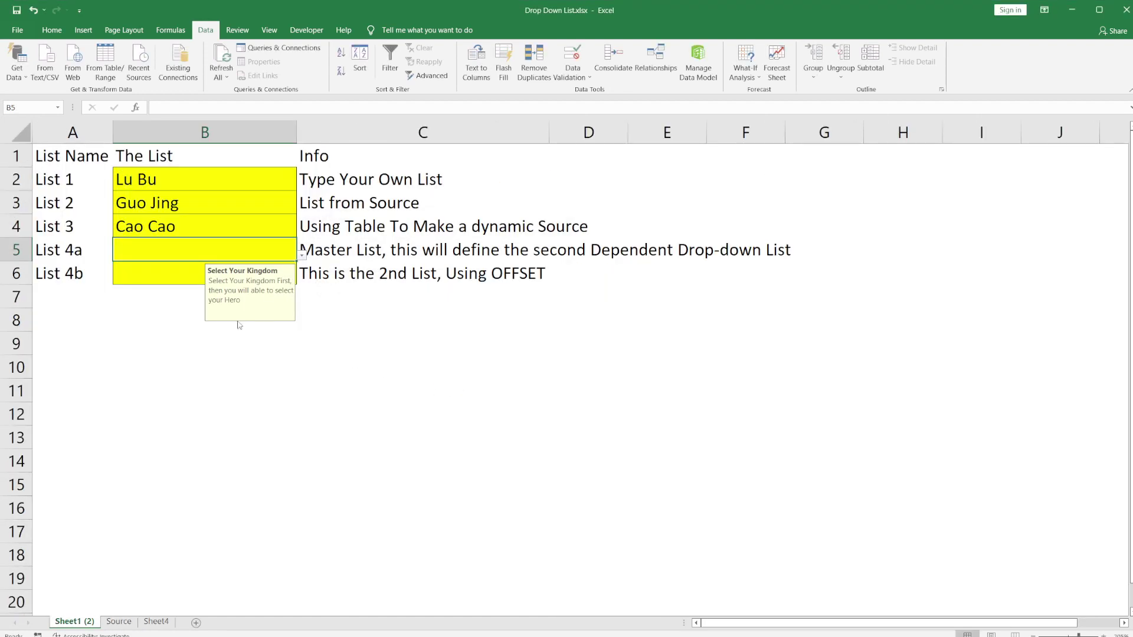
# Display the kingdom choices in cell B5's drop-down list without picking one, leaving the empty cell B6 selected
pyautogui.click(302, 255)
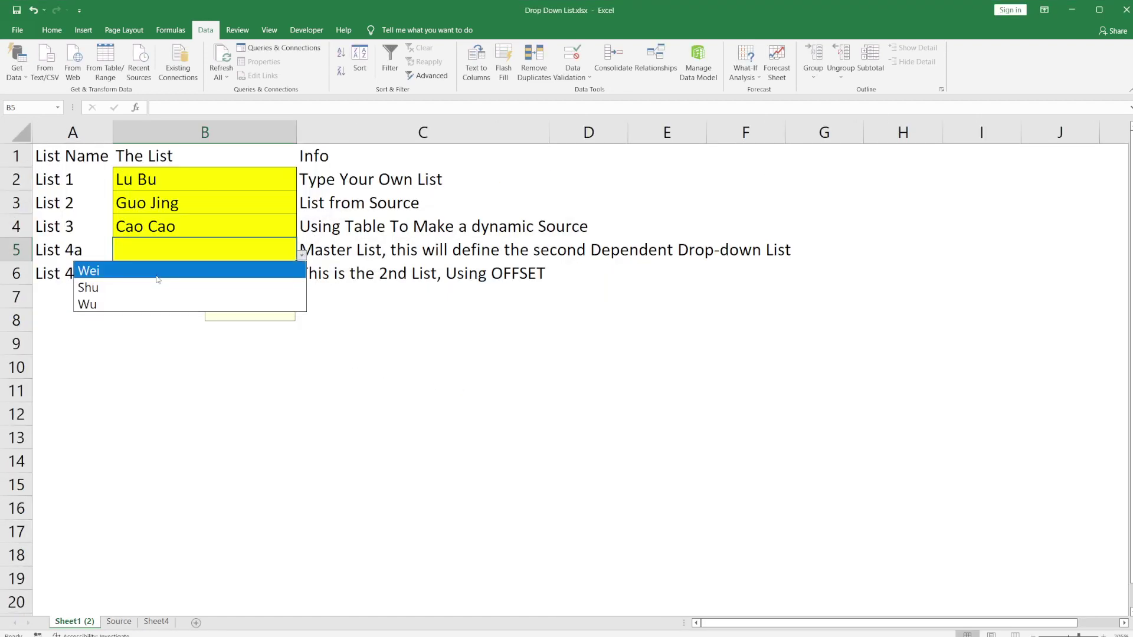
pyautogui.click(210, 244)
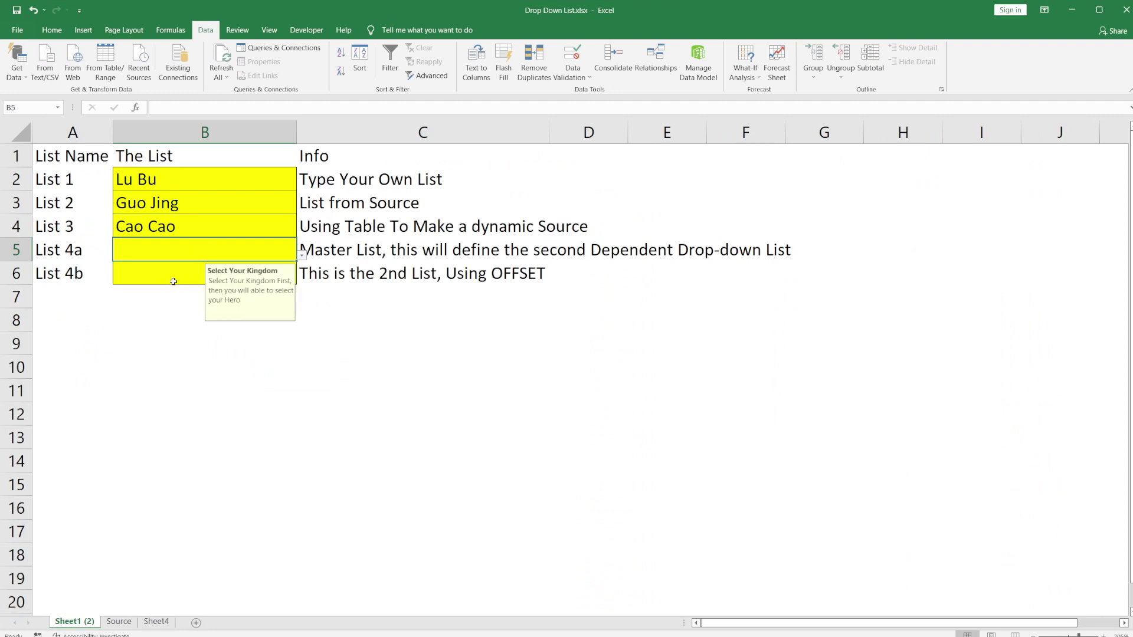
pyautogui.click(173, 282)
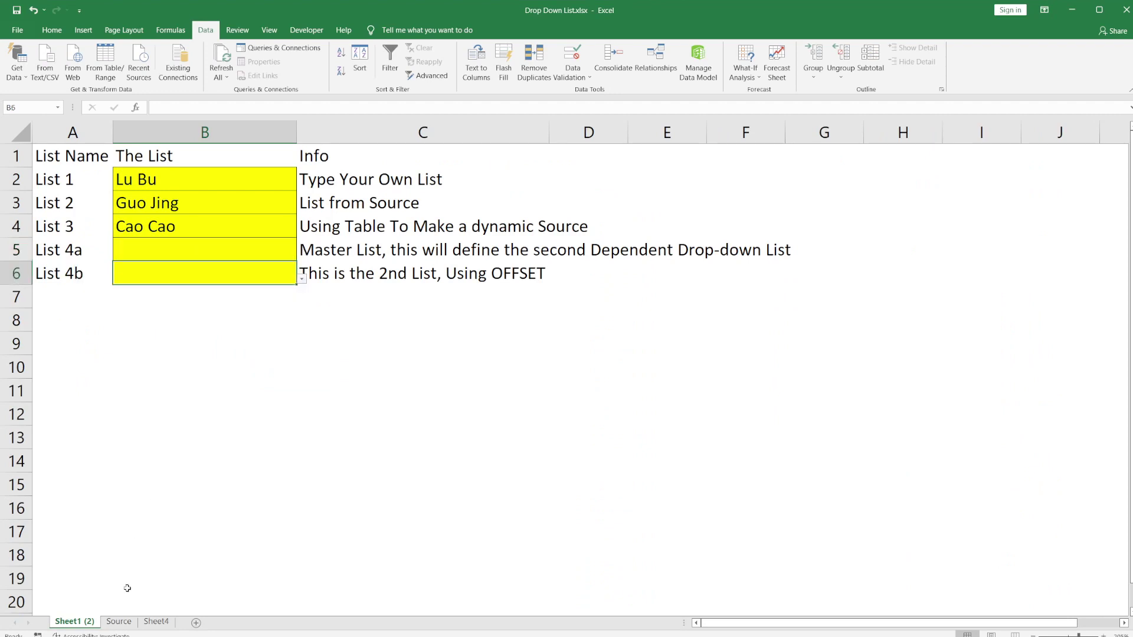
# Examine the Kingdom, No and Key columns of the hero table on the Source sheet
pyautogui.click(114, 623)
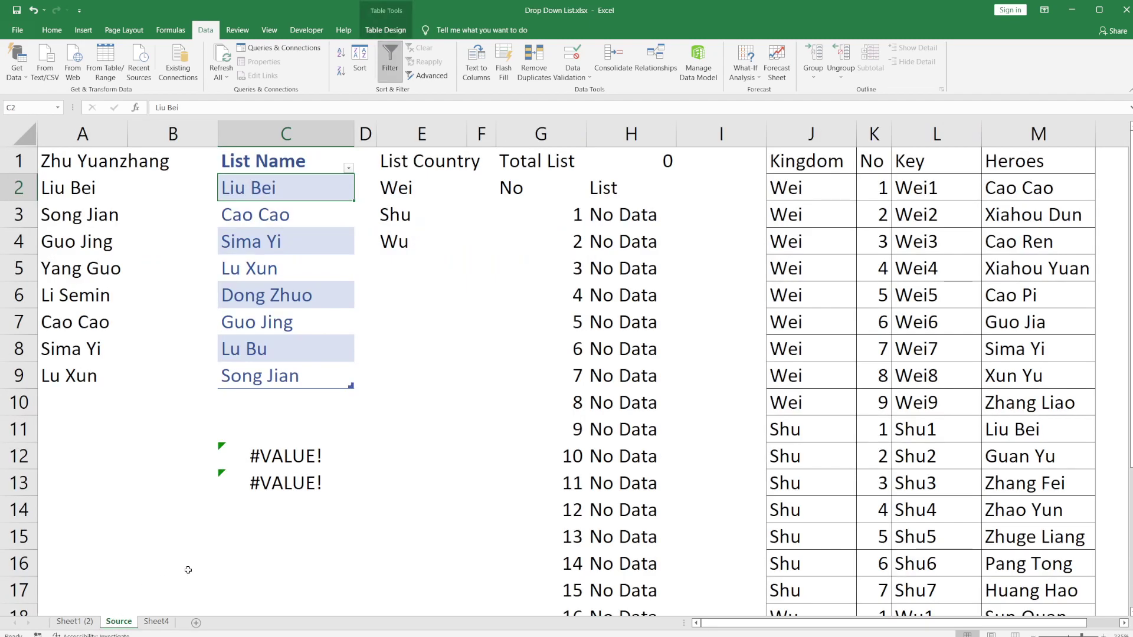
pyautogui.hscroll(2, 739, 261)
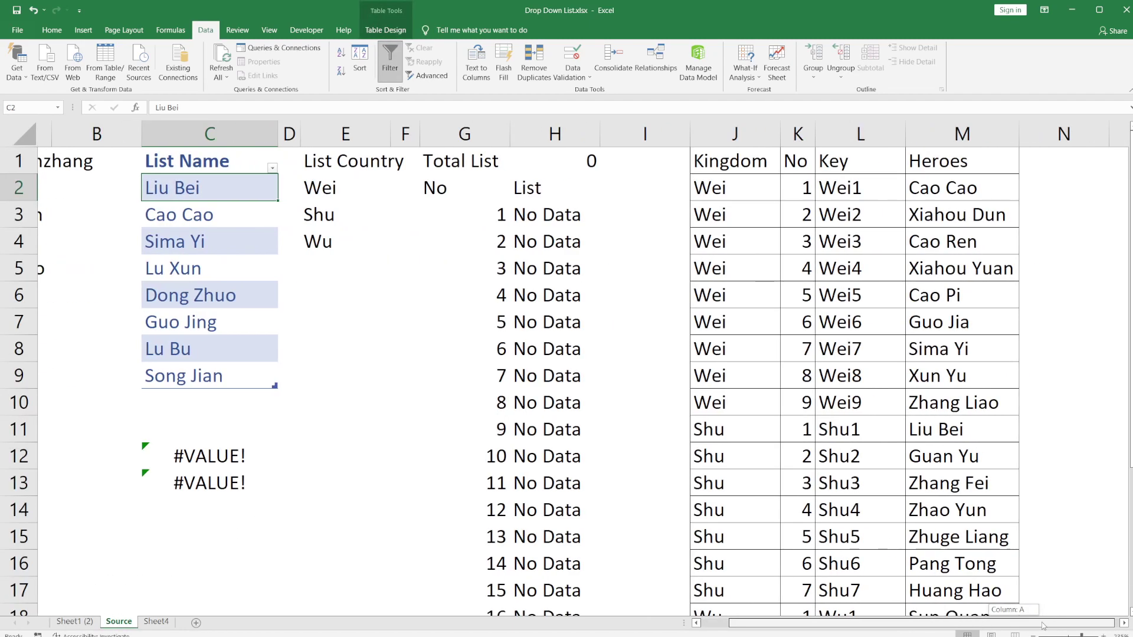
pyautogui.click(732, 164)
pyautogui.moveTo(772, 164); pyautogui.dragTo(997, 512)
pyautogui.click(721, 133)
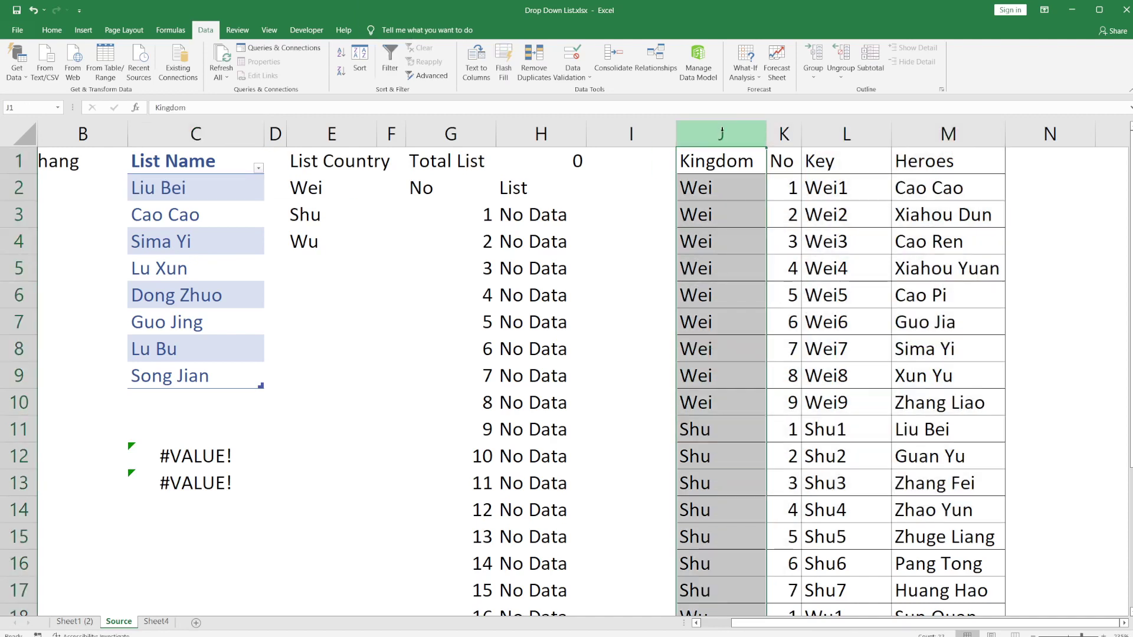
pyautogui.click(784, 135)
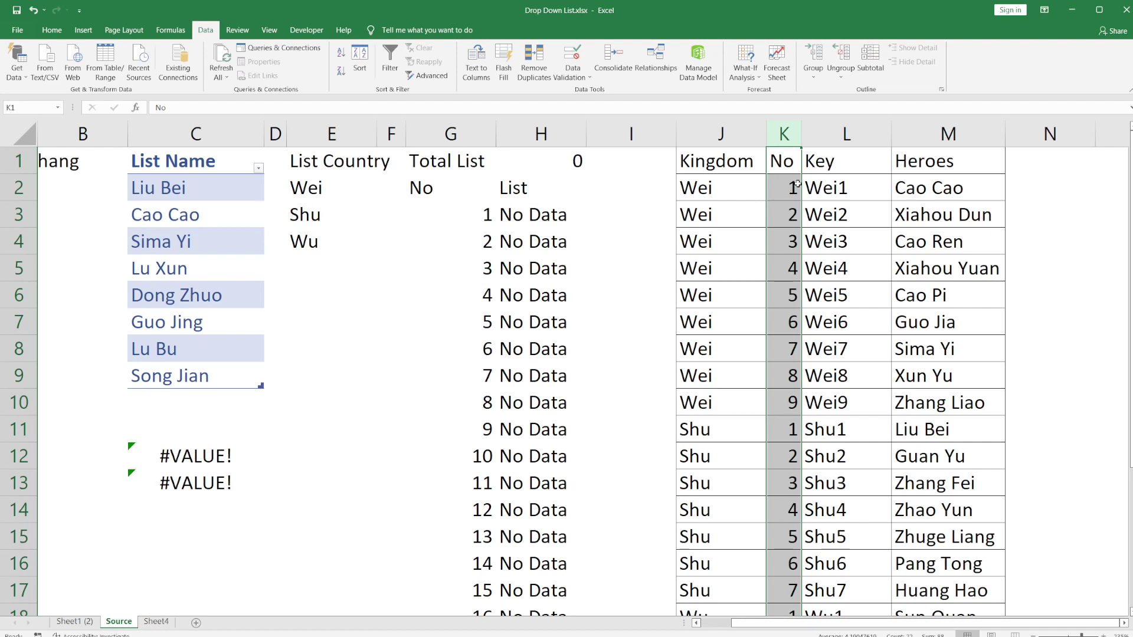
pyautogui.click(822, 186)
pyautogui.click(720, 197)
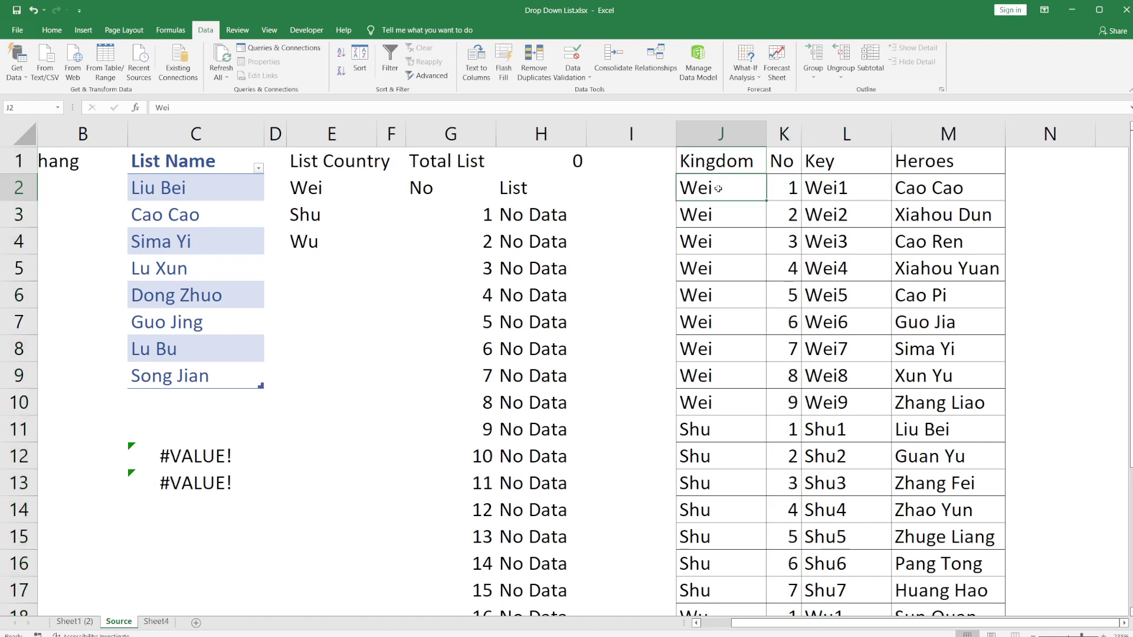
pyautogui.click(772, 189)
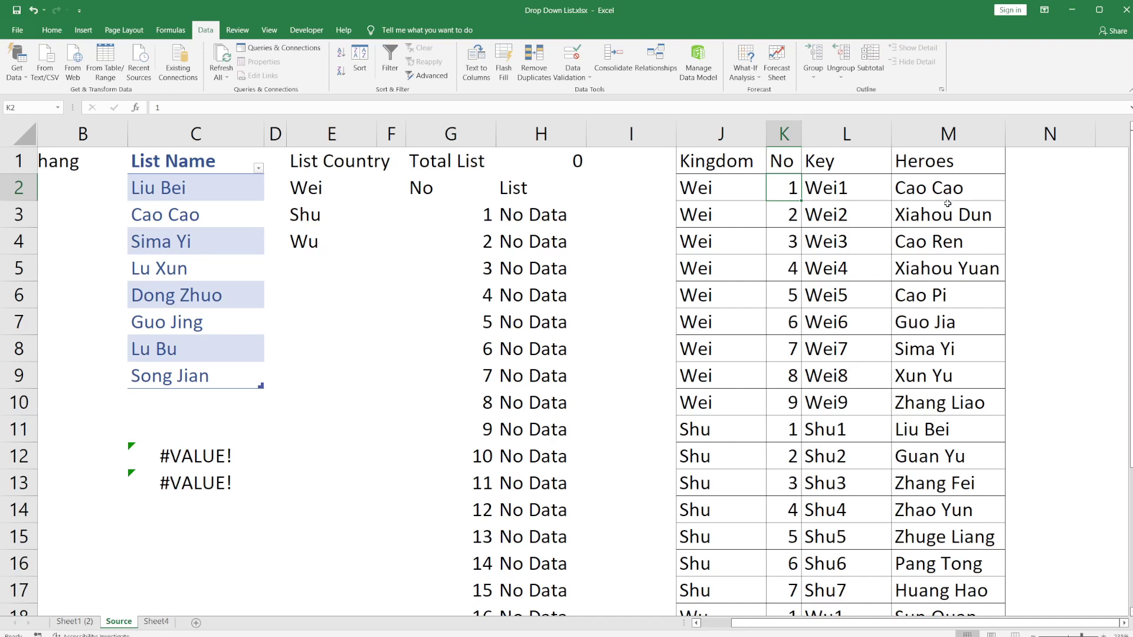
# Examine the Heroes column down to the Wu entries, then highlight all four hero table columns J to M
pyautogui.click(924, 170)
pyautogui.hotkey('ctrl', 'shift', 'Down')
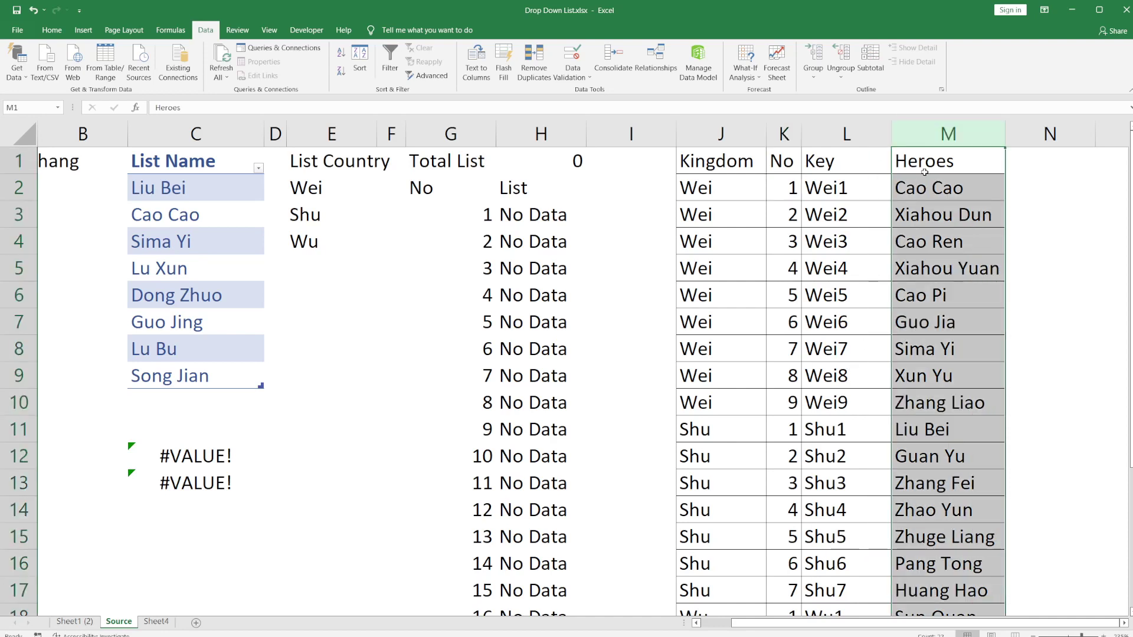
pyautogui.moveTo(923, 190); pyautogui.dragTo(932, 600)
pyautogui.scroll(-2, 932, 590)
pyautogui.moveTo(962, 455); pyautogui.dragTo(945, 554)
pyautogui.scroll(2, 868, 485)
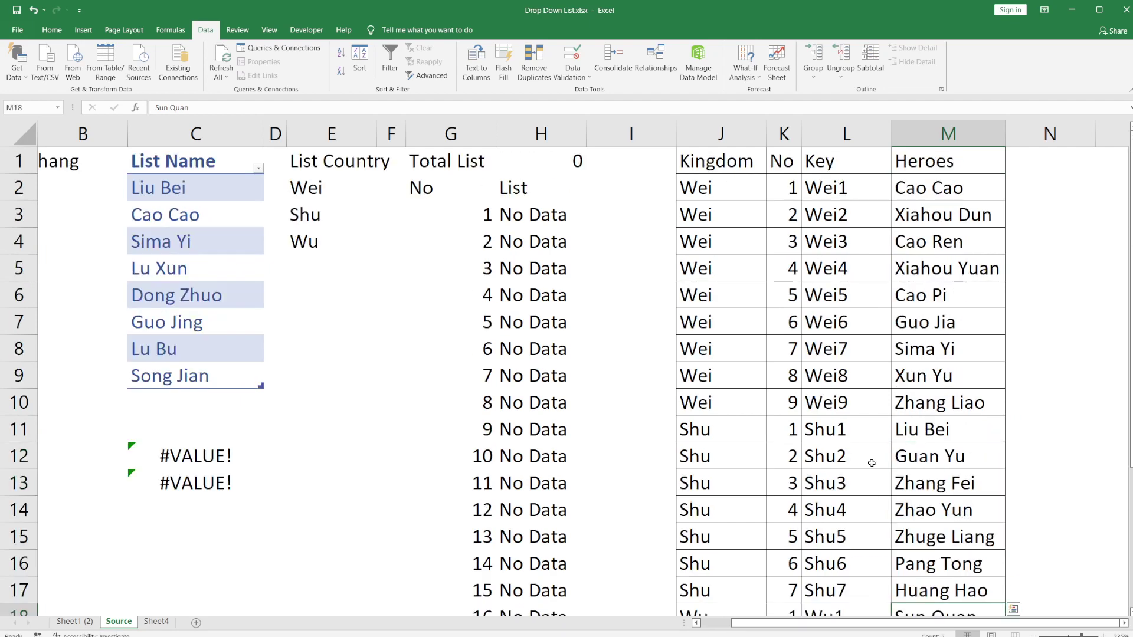
pyautogui.moveTo(712, 141); pyautogui.dragTo(905, 163)
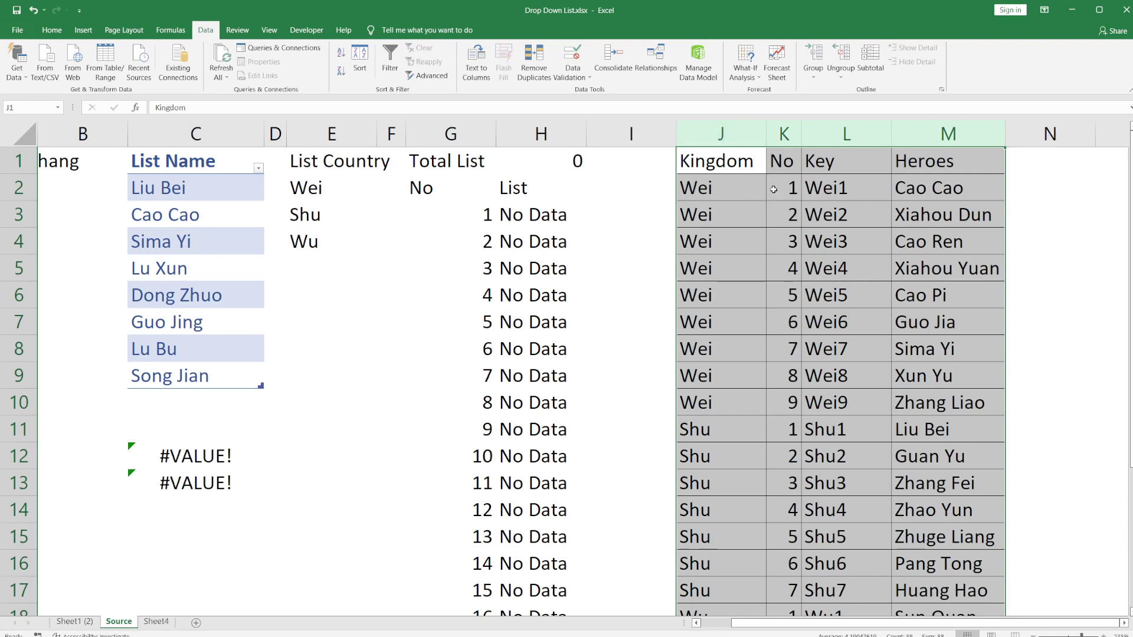
# Examine the numbered rows in columns G and H down to row 22 against the end of the hero table
pyautogui.click(502, 213)
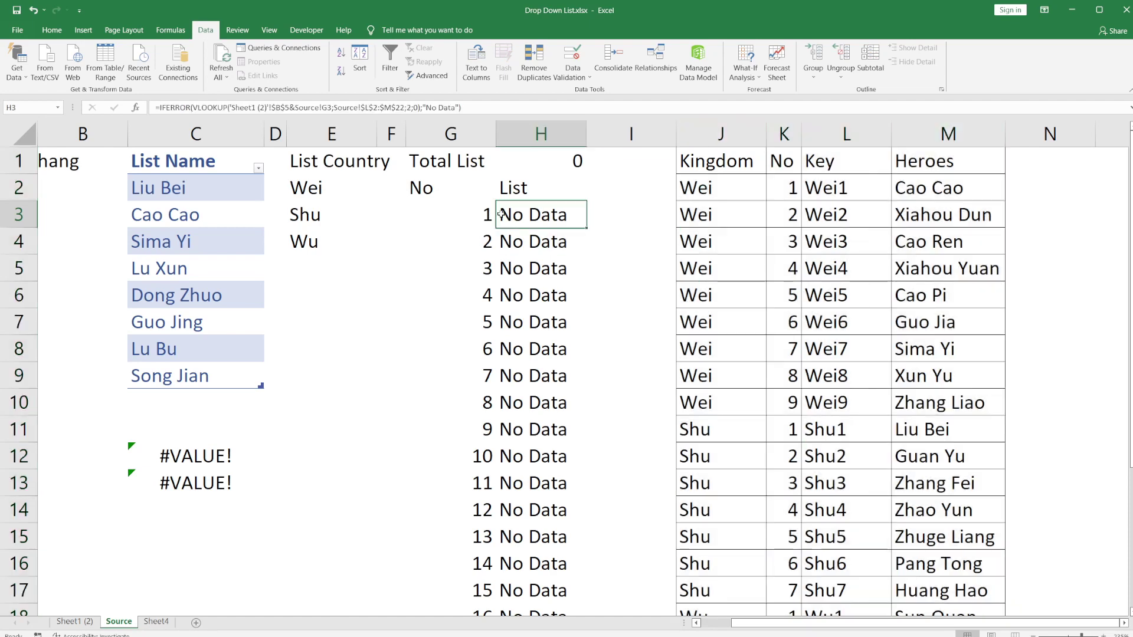
pyautogui.moveTo(450, 186); pyautogui.dragTo(466, 538)
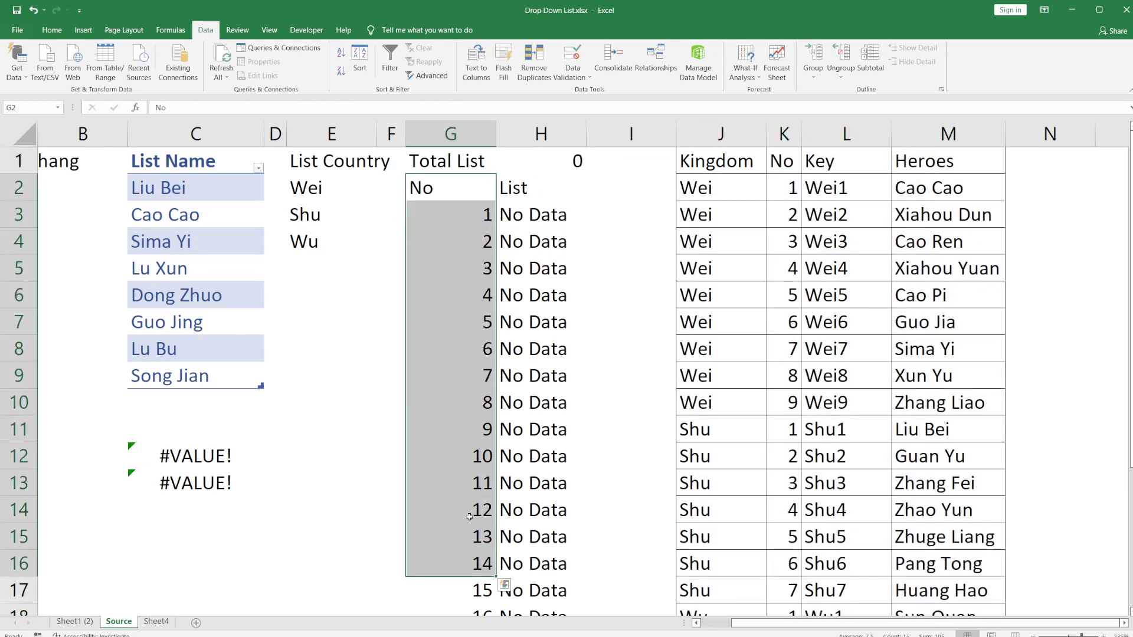
pyautogui.scroll(-3, 466, 539)
pyautogui.click(483, 551)
pyautogui.scroll(3, 483, 404)
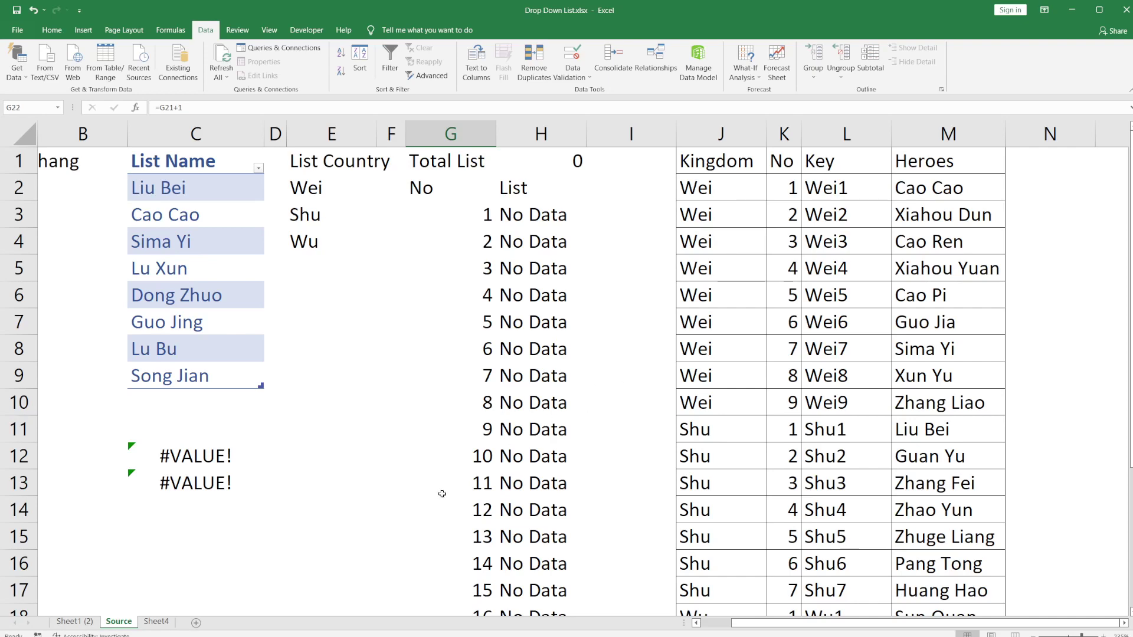
pyautogui.scroll(-2, 549, 435)
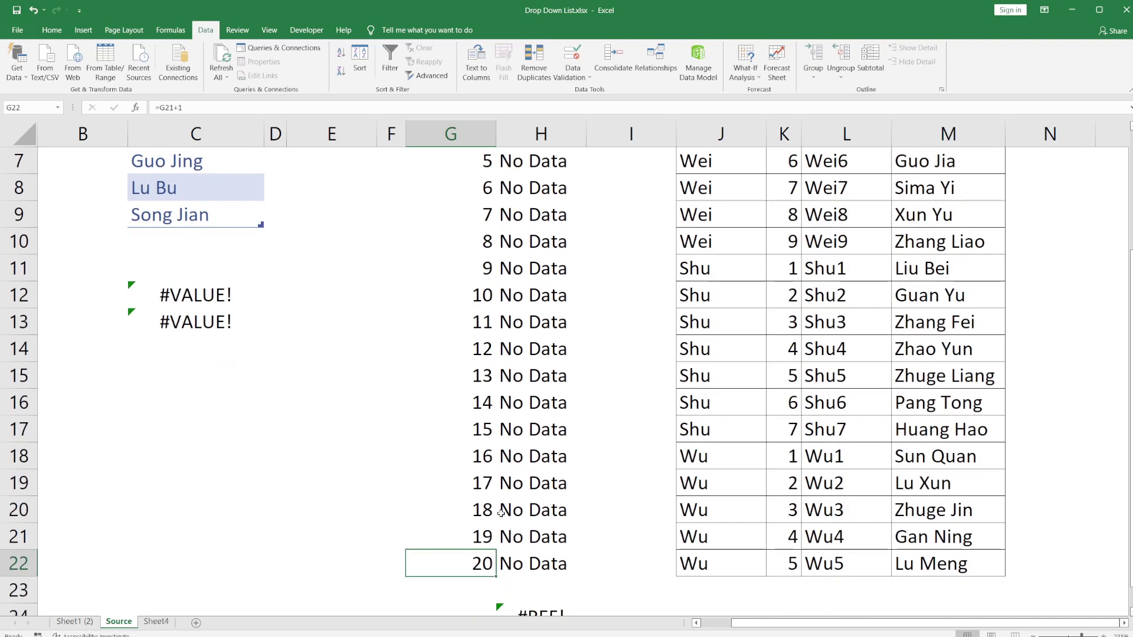
pyautogui.click(721, 590)
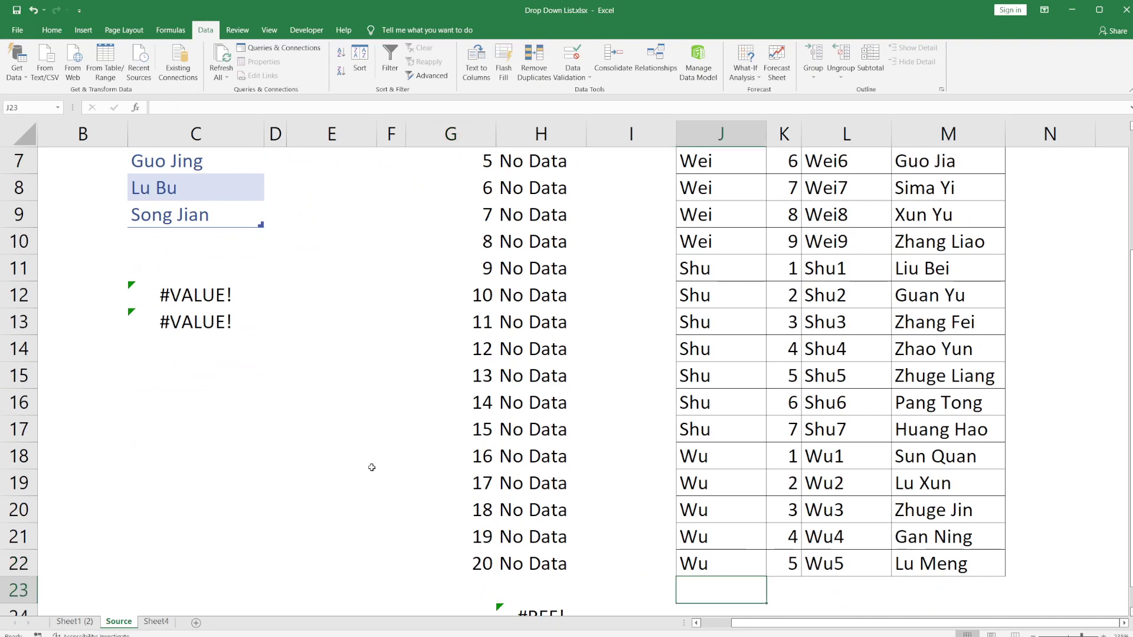
pyautogui.scroll(2, 481, 384)
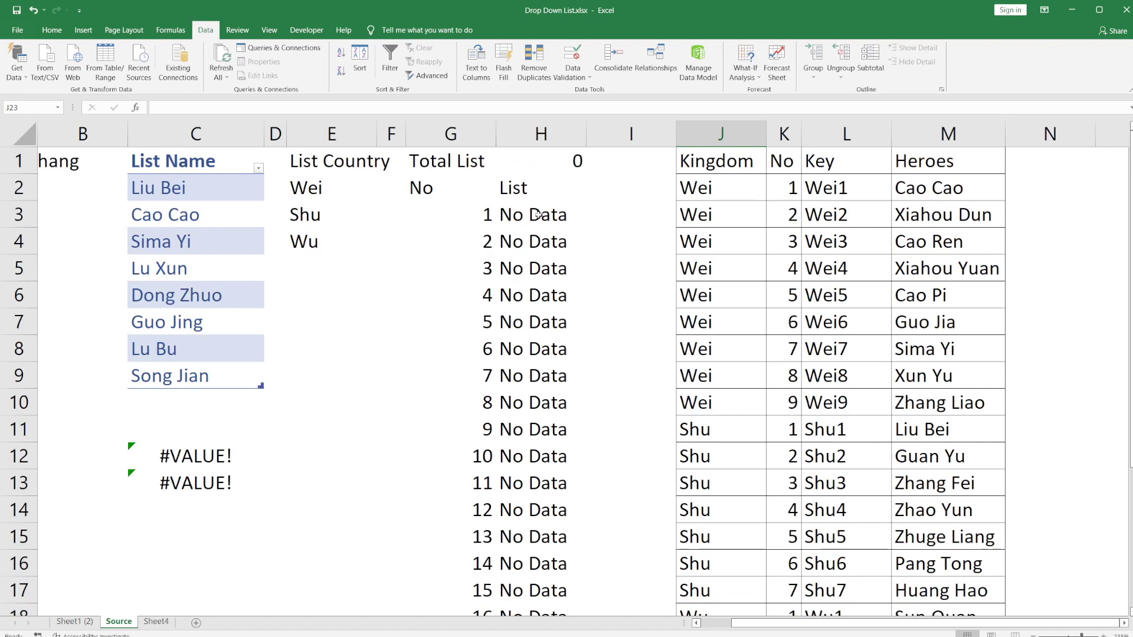
# Compare Wei's last hero number with the numbered list rows and open the lookup formula in cell H3
pyautogui.click(780, 403)
pyautogui.moveTo(470, 456); pyautogui.dragTo(531, 485)
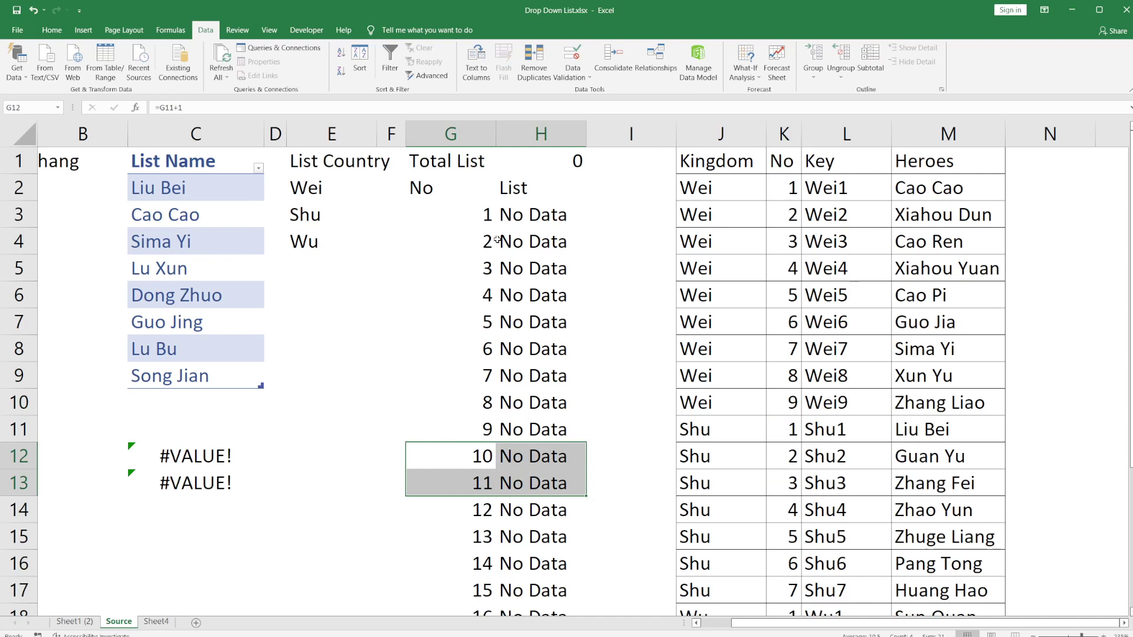
pyautogui.click(511, 223)
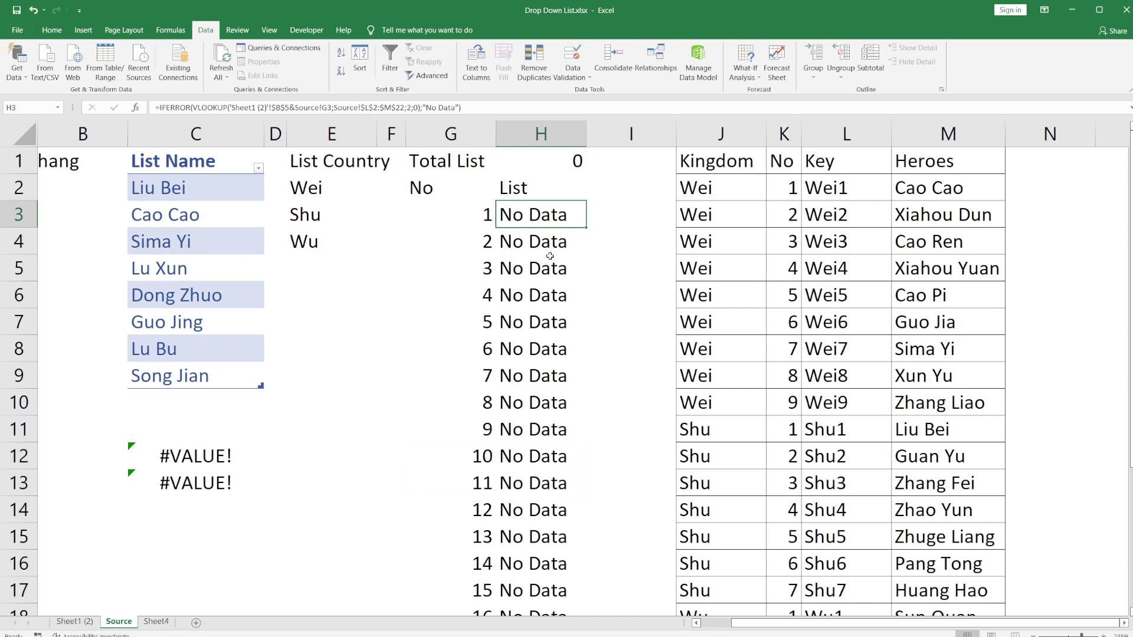
pyautogui.doubleClick(518, 217)
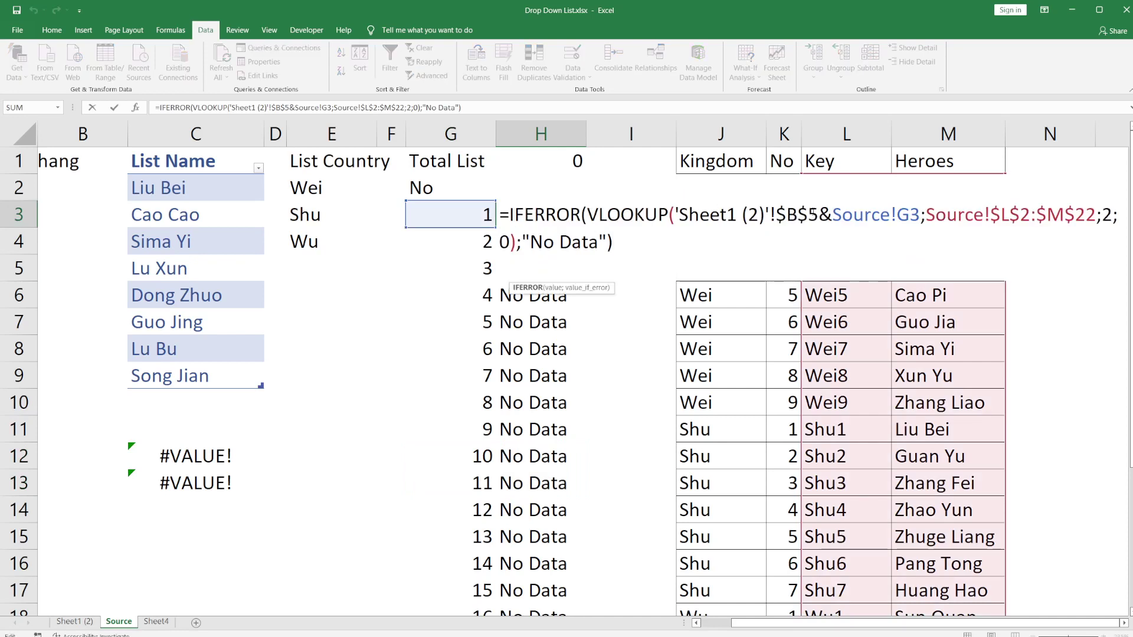
# Choose Wei as the kingdom in cell B5 of Sheet1 (2) and display the hero list on the Source sheet
pyautogui.click(73, 621)
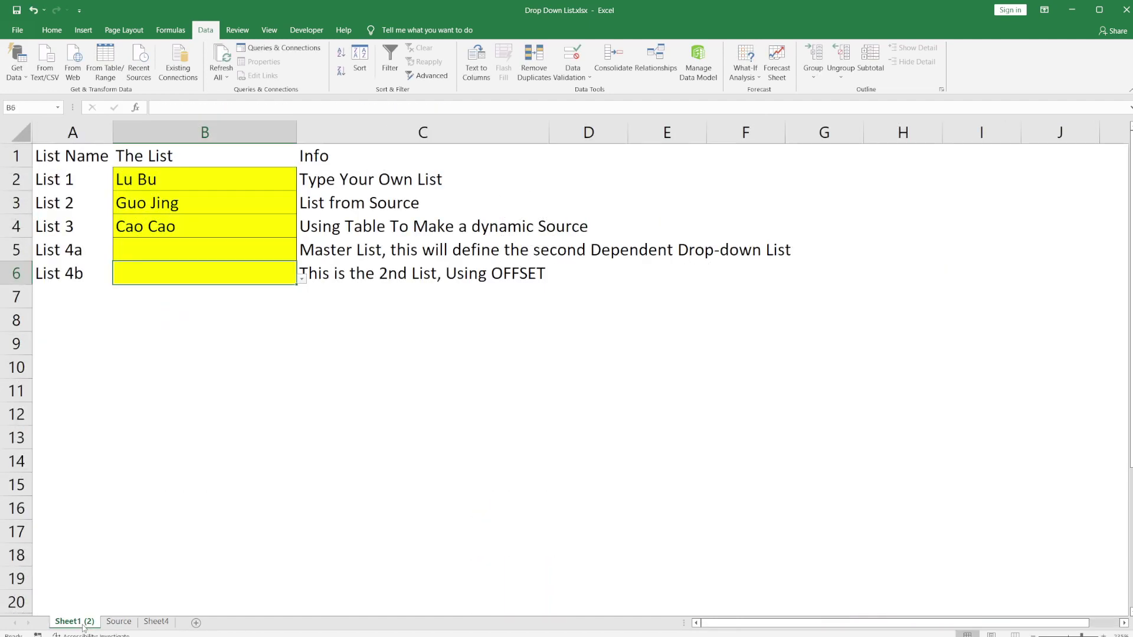
pyautogui.click(135, 249)
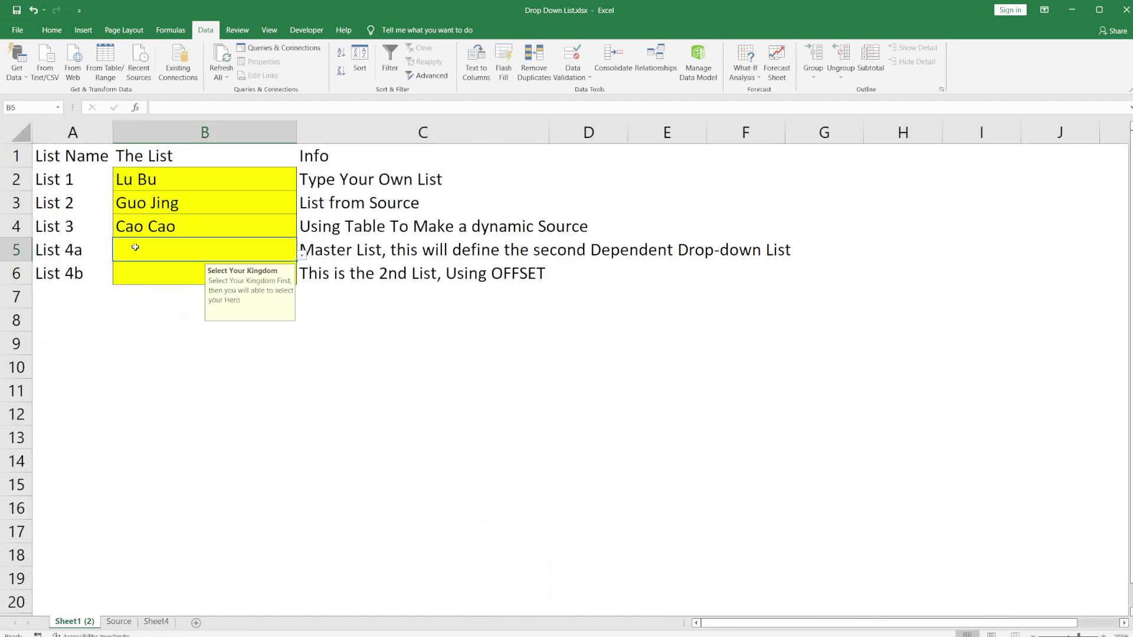
pyautogui.click(301, 256)
pyautogui.click(289, 275)
pyautogui.click(118, 621)
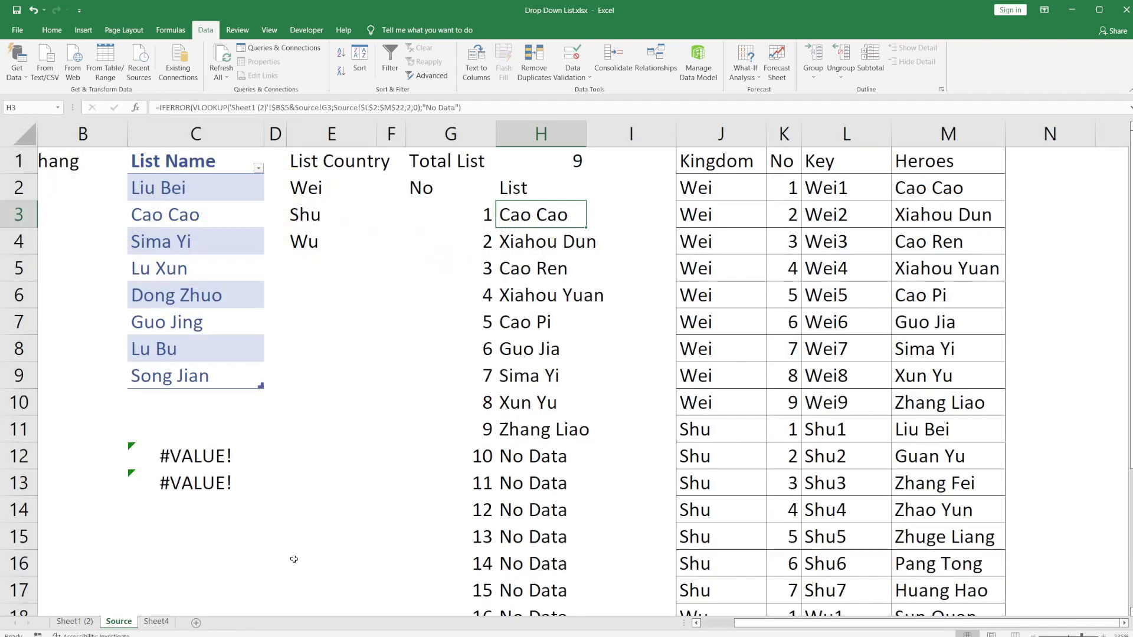
# Examine the reference to the kingdom cell in H3's VLOOKUP formula, leaving the formula as it is
pyautogui.doubleClick(544, 218)
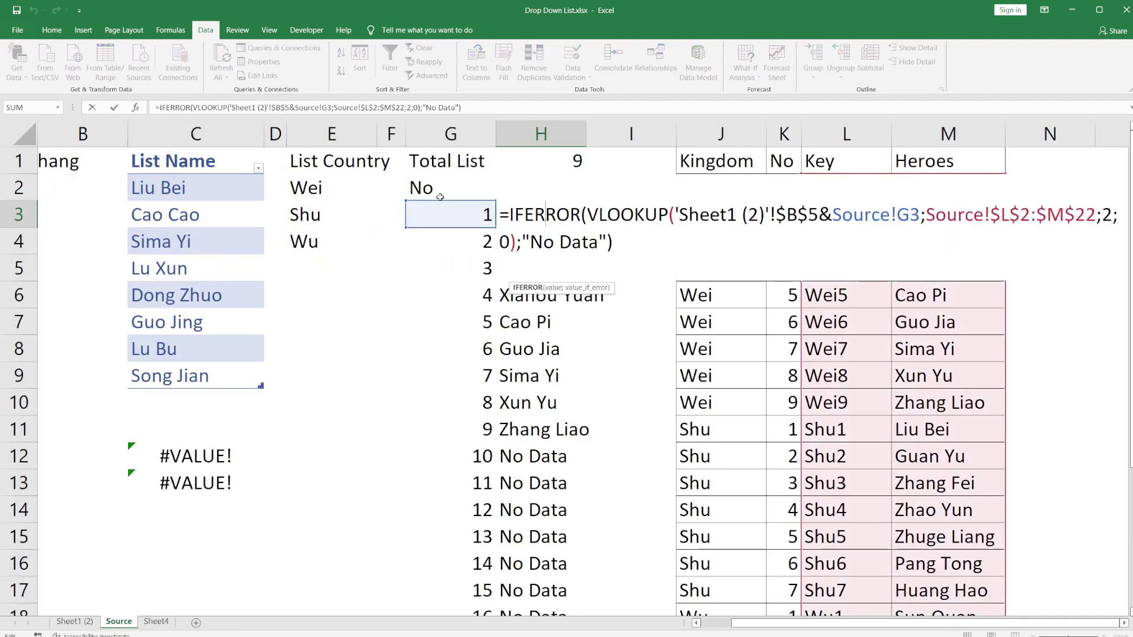
pyautogui.moveTo(698, 211); pyautogui.dragTo(787, 214)
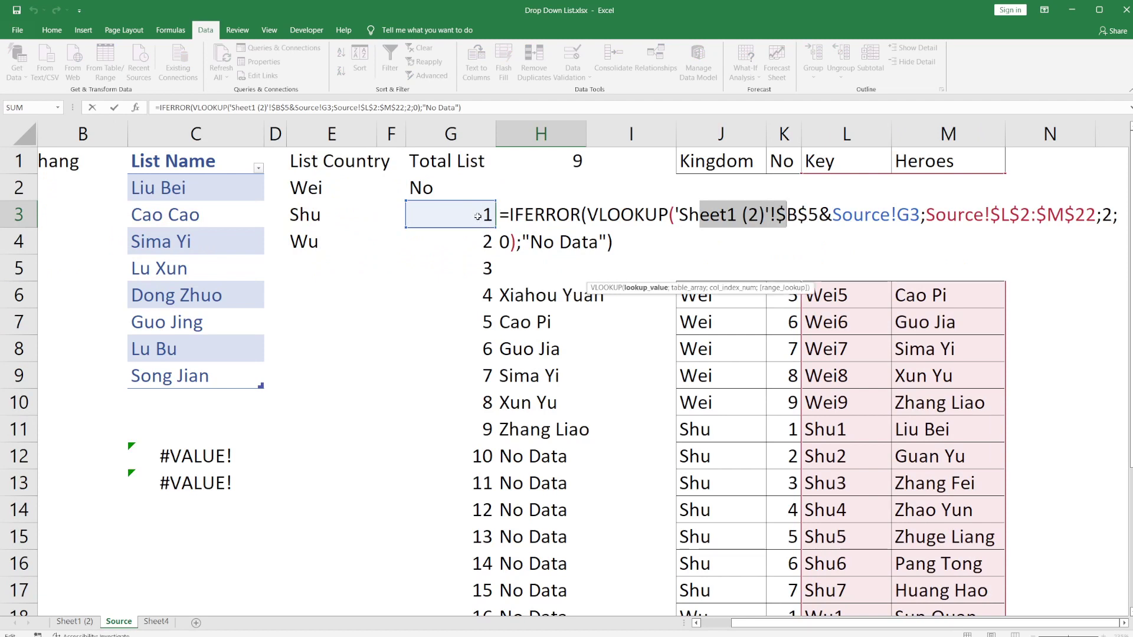
pyautogui.press('Escape')
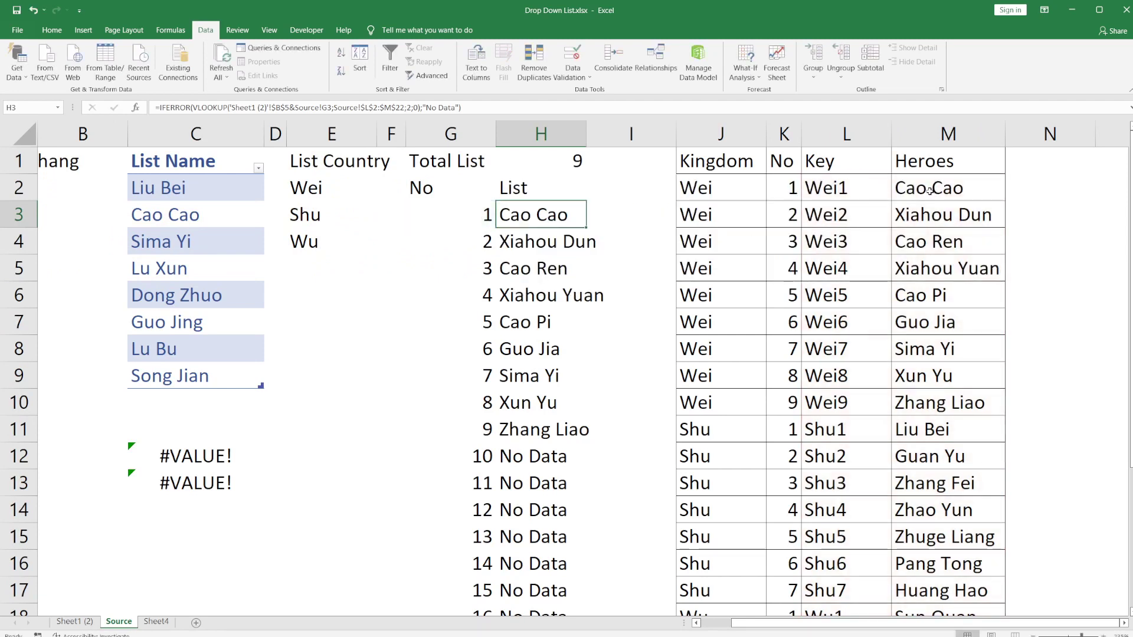
# Switch the kingdom in cell B5 of Sheet1 (2) to Shu and display the hero list on the Source sheet
pyautogui.click(88, 621)
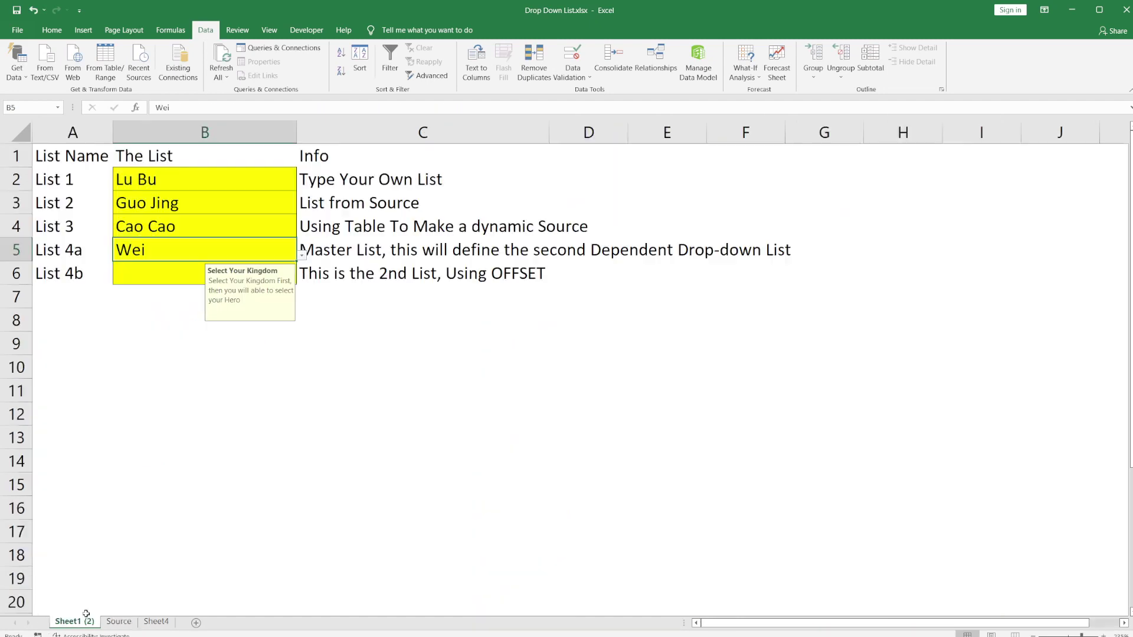
pyautogui.click(301, 255)
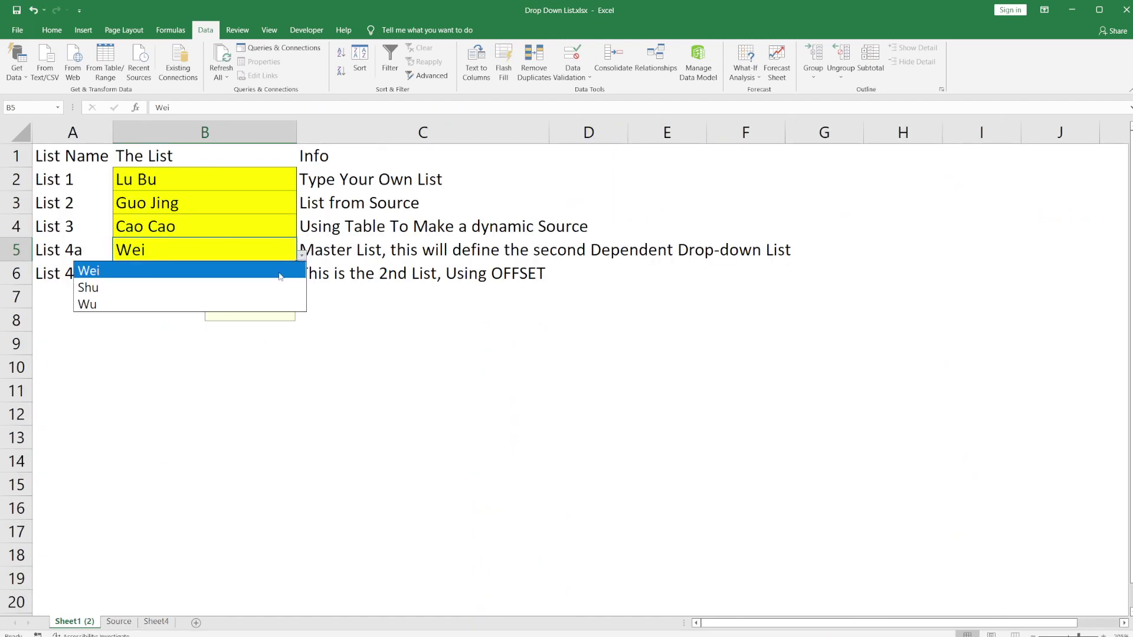
pyautogui.click(274, 287)
pyautogui.click(119, 621)
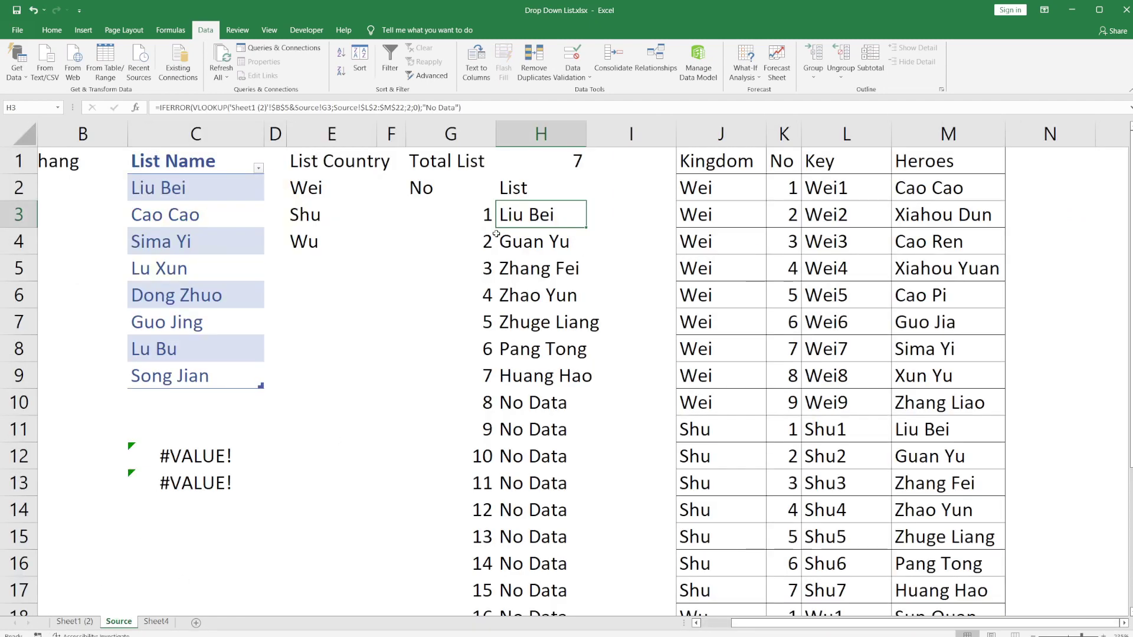
# Examine the lookup value in H3's VLOOKUP formula and the Key and Heroes columns L:M it searches, leaving the formula as it is
pyautogui.doubleClick(524, 214)
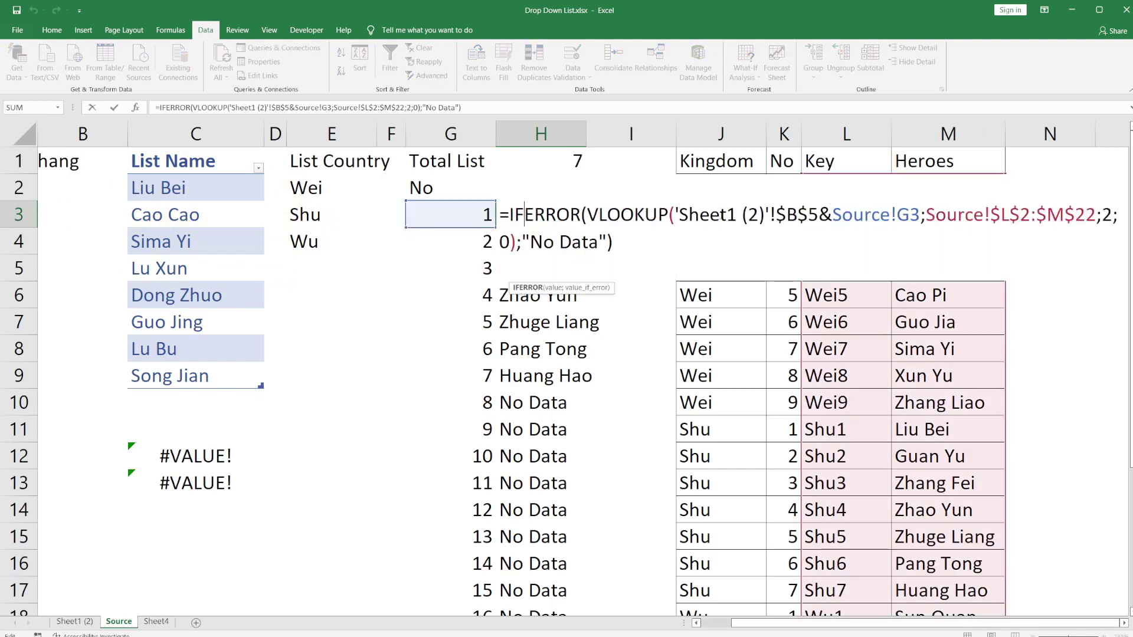
pyautogui.moveTo(720, 214); pyautogui.dragTo(776, 214)
pyautogui.press('Escape')
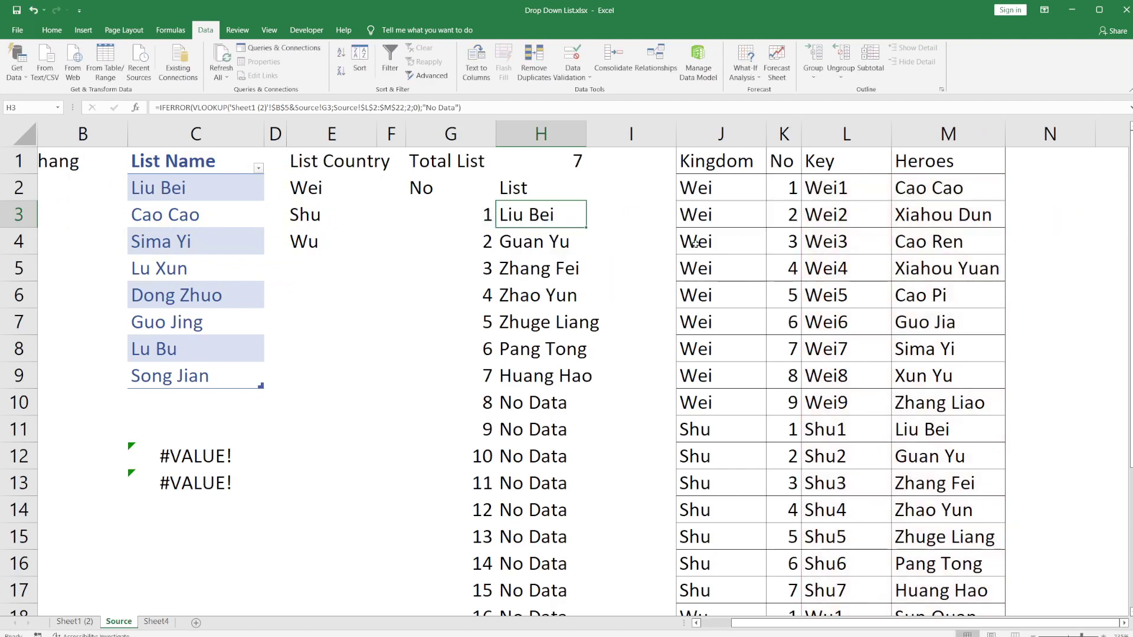
pyautogui.doubleClick(565, 215)
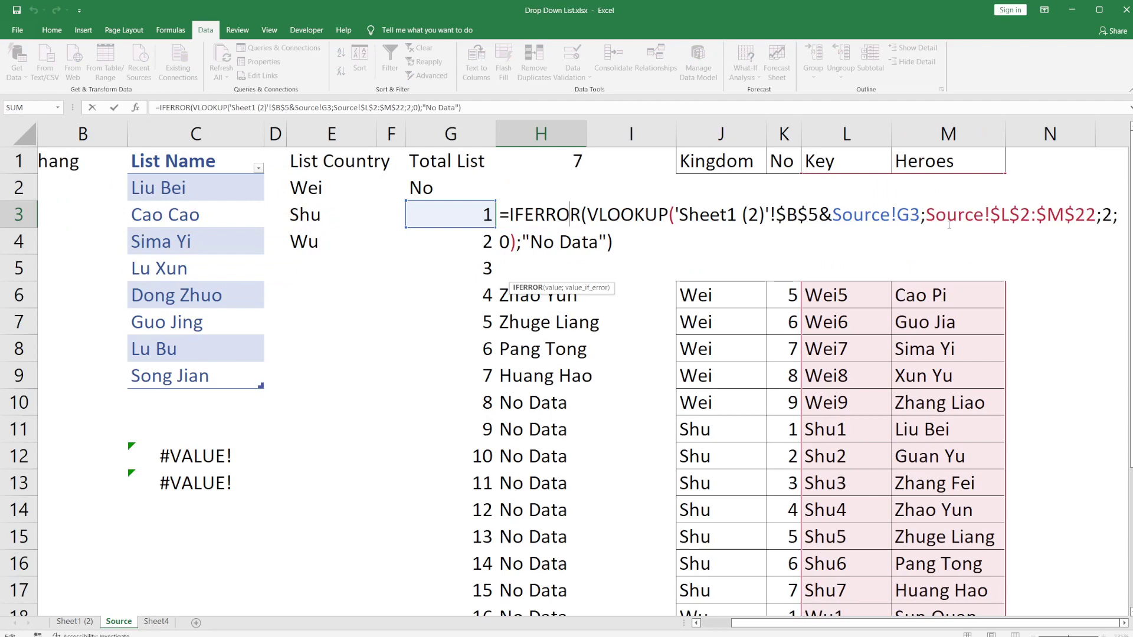
pyautogui.press('Escape')
pyautogui.moveTo(850, 134); pyautogui.dragTo(944, 134)
pyautogui.click(538, 219)
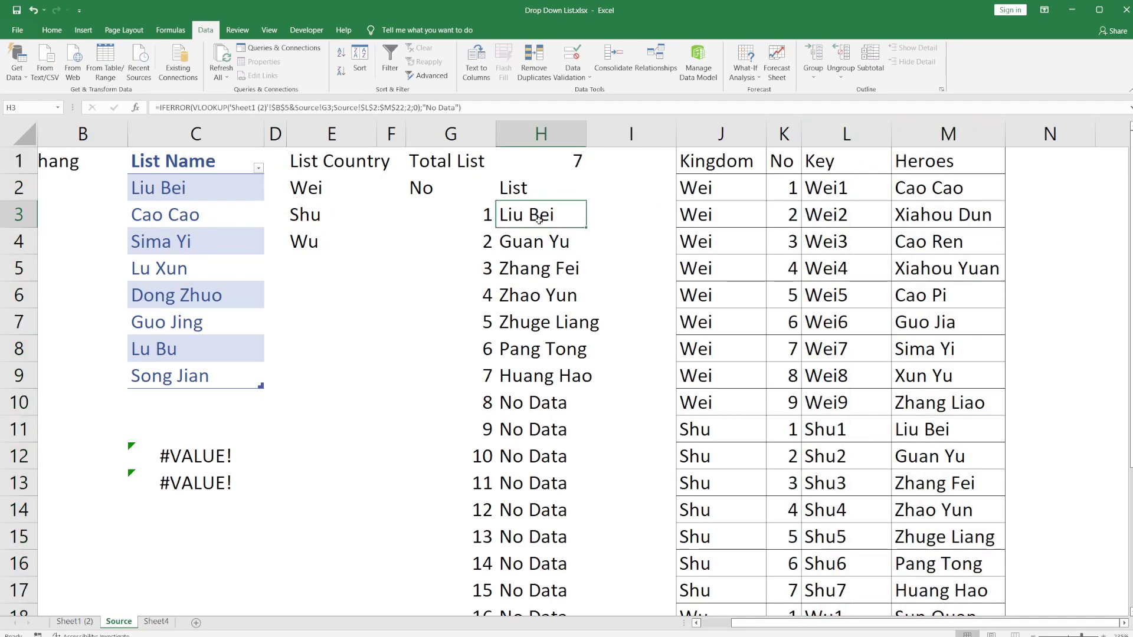
# Examine the table range, column index and exact-match arguments of the VLOOKUP in cell H3
pyautogui.doubleClick(553, 218)
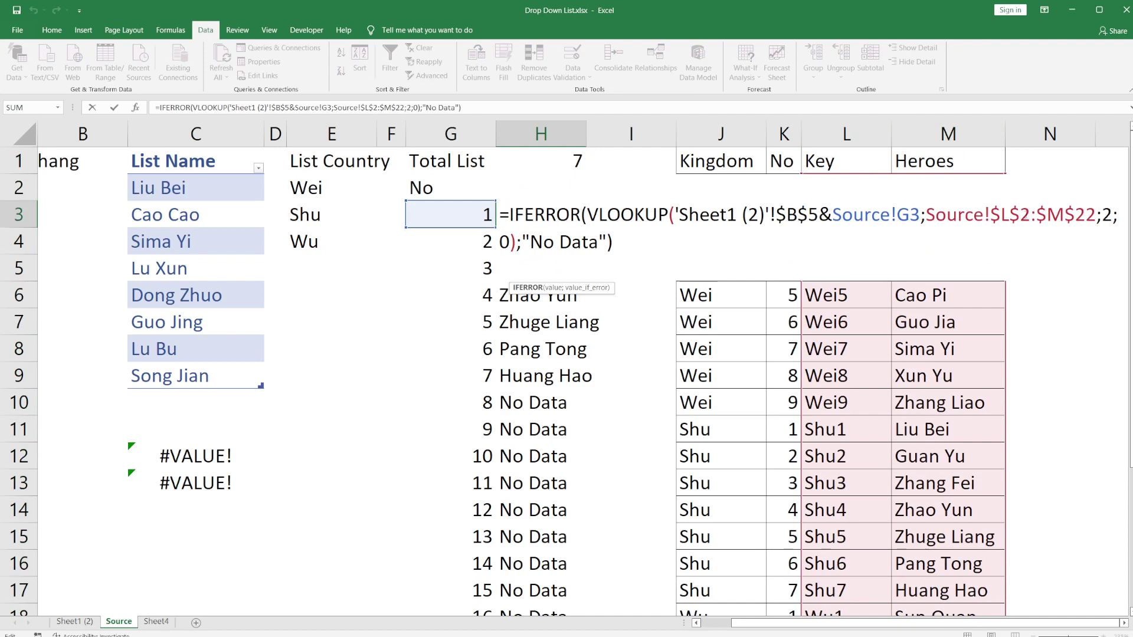
pyautogui.click(1025, 214)
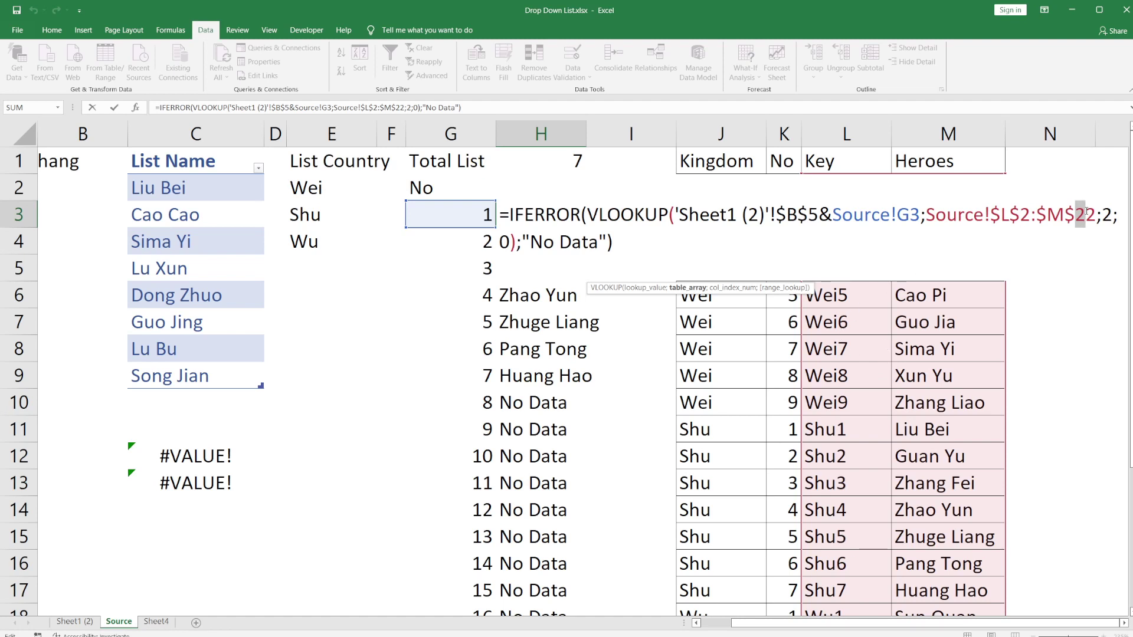
pyautogui.press('Right')
pyautogui.press('Right')
pyautogui.press('Right')
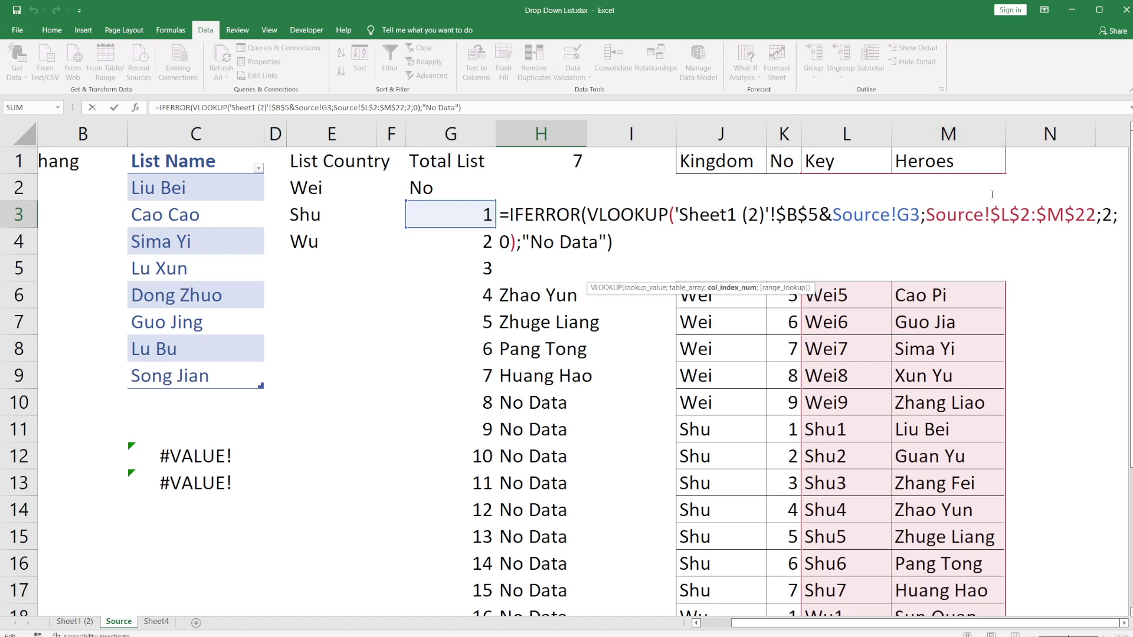
pyautogui.hotkey('shift', 'Left')
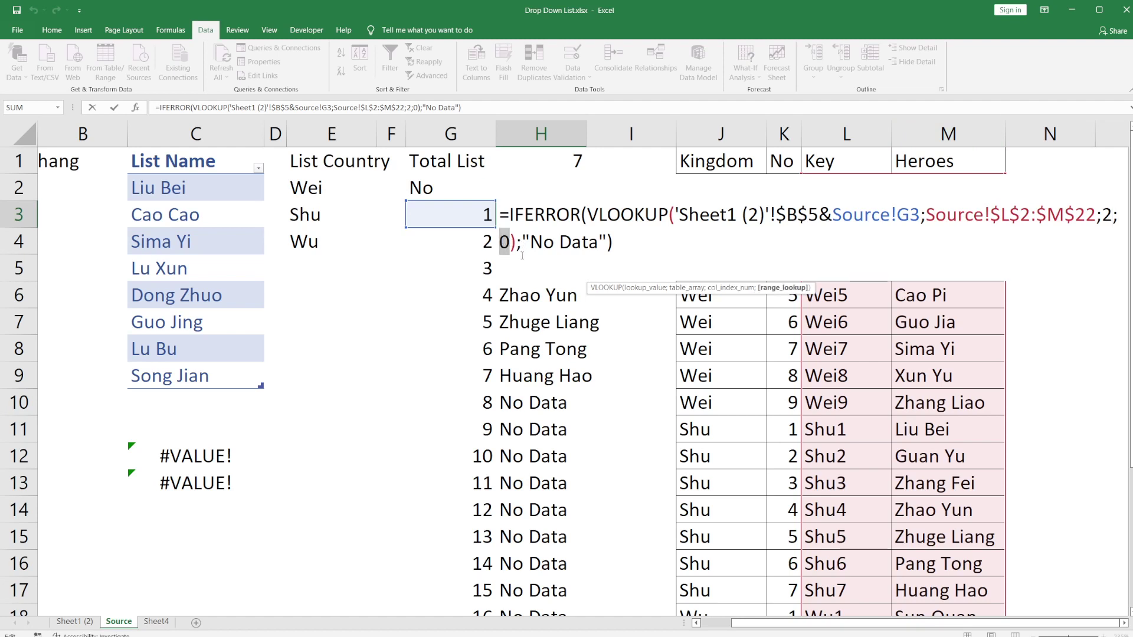
# Examine the IFERROR wrapper in H3's formula and compare cells H9 and H10 with the Shu rows of the lookup table
pyautogui.click(524, 215)
pyautogui.doubleClick(524, 216)
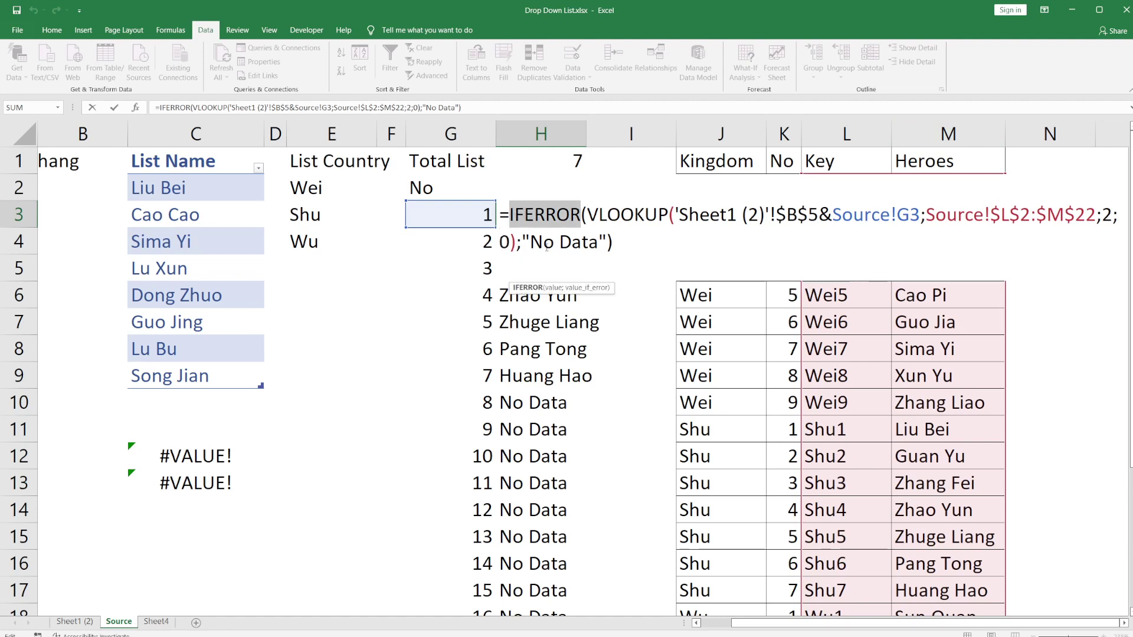
pyautogui.press('Escape')
pyautogui.click(521, 378)
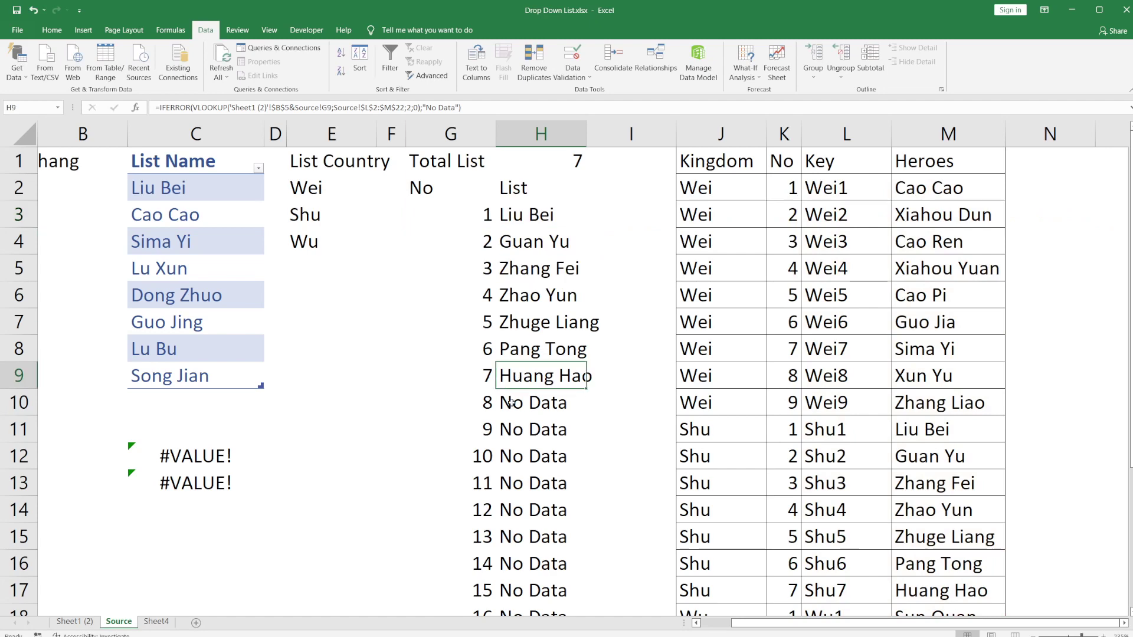
pyautogui.click(511, 403)
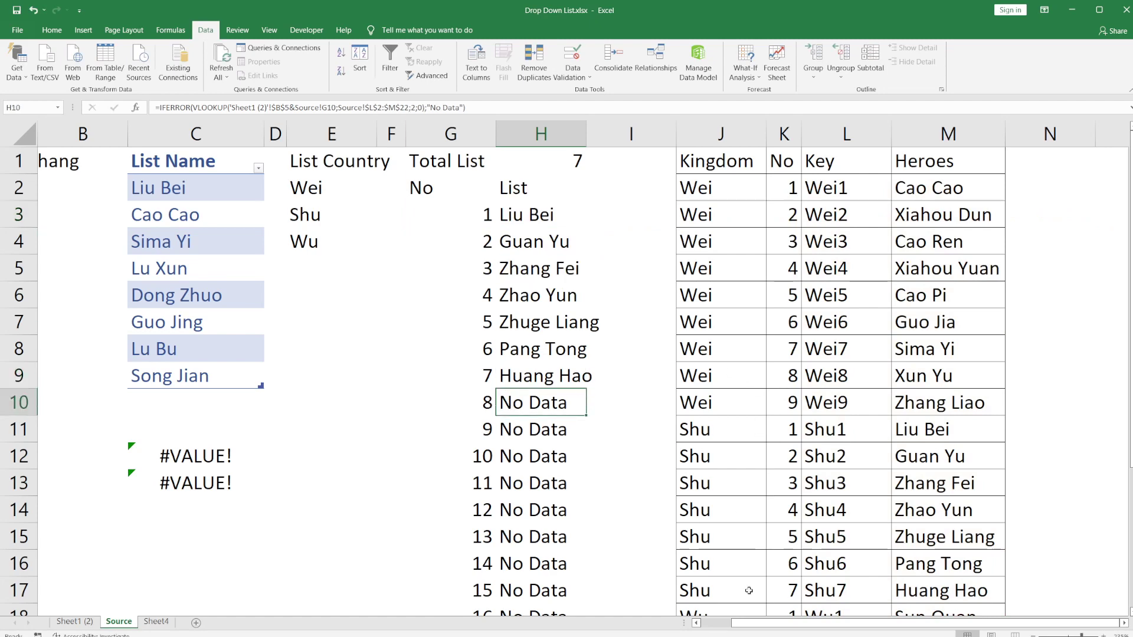
pyautogui.scroll(-1, 749, 591)
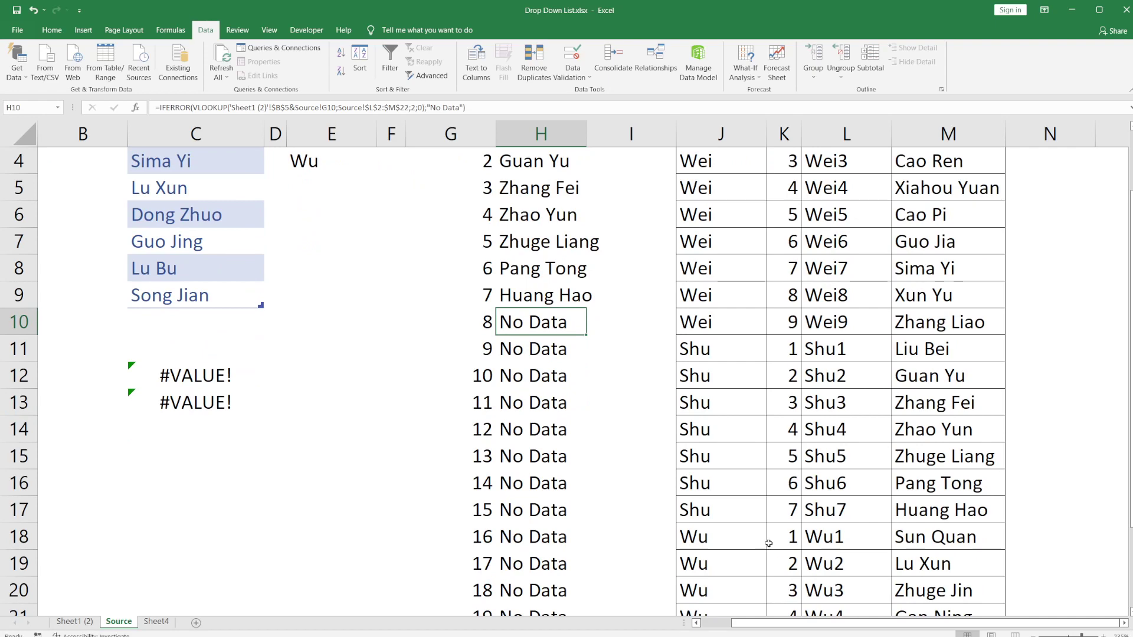
pyautogui.scroll(1, 752, 531)
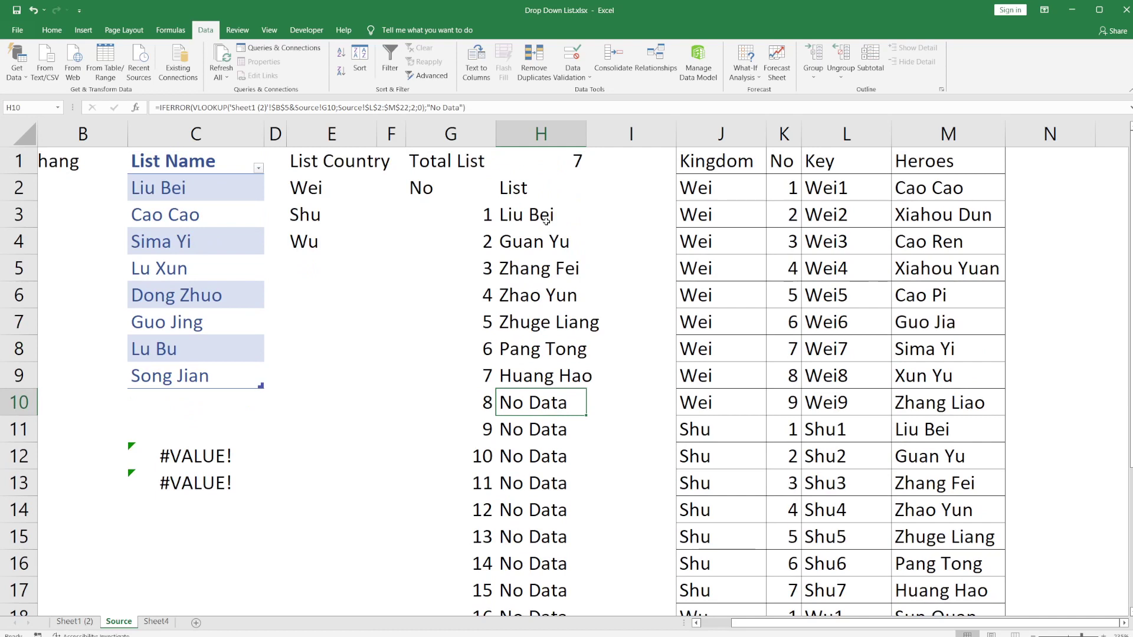
# Inspect the COUNTIF formula beside Total List in H1 and the list range H3:H22 it covers
pyautogui.click(553, 164)
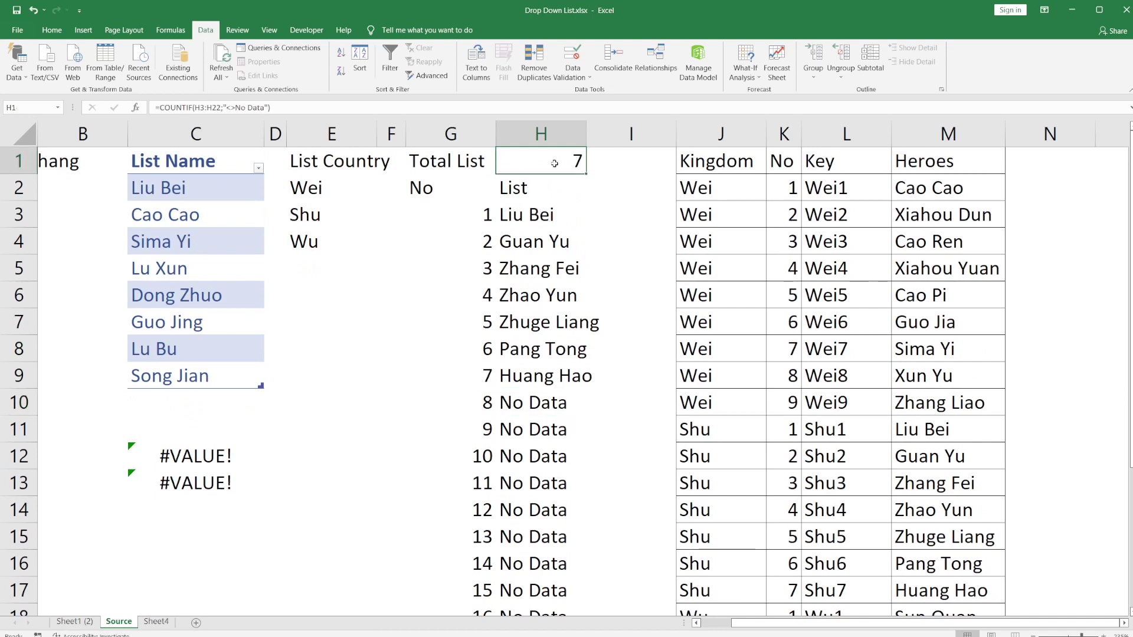
pyautogui.click(298, 109)
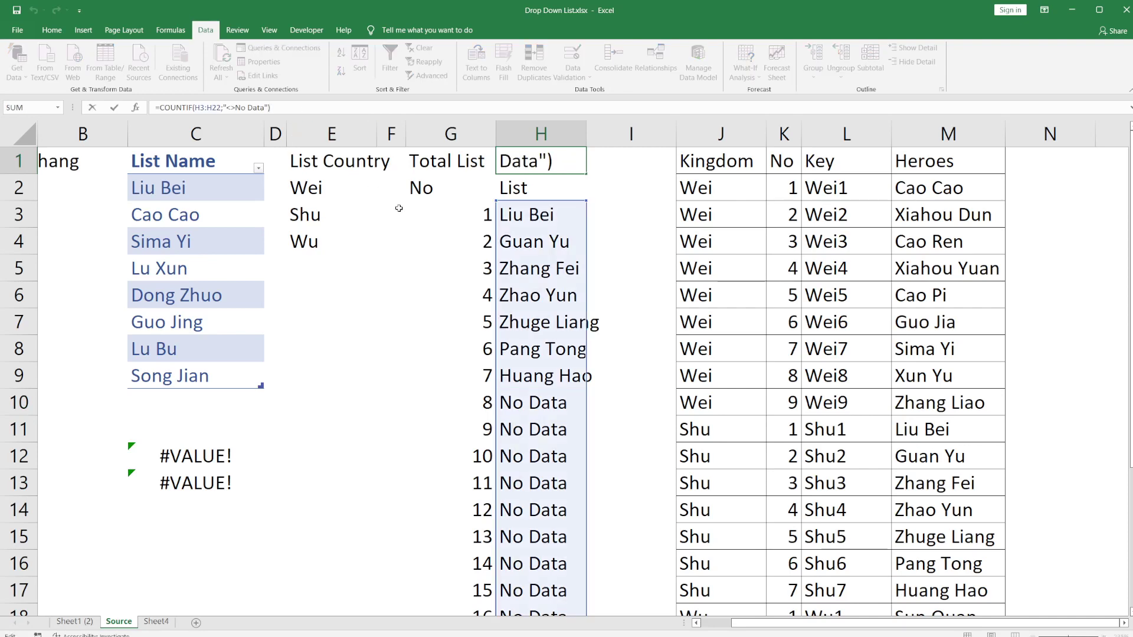
pyautogui.scroll(-4, 538, 341)
pyautogui.scroll(4, 537, 340)
pyautogui.press('Return')
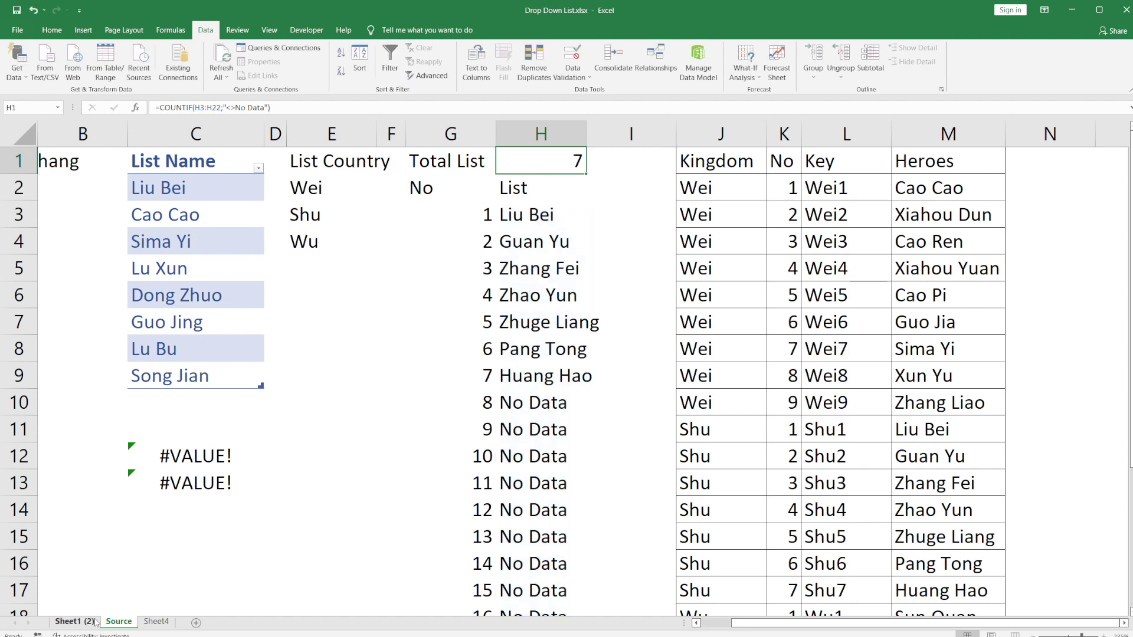
# View the hero choices in B6's drop-down on Sheet1 (2) and return to the Source sheet
pyautogui.click(75, 621)
pyautogui.click(192, 278)
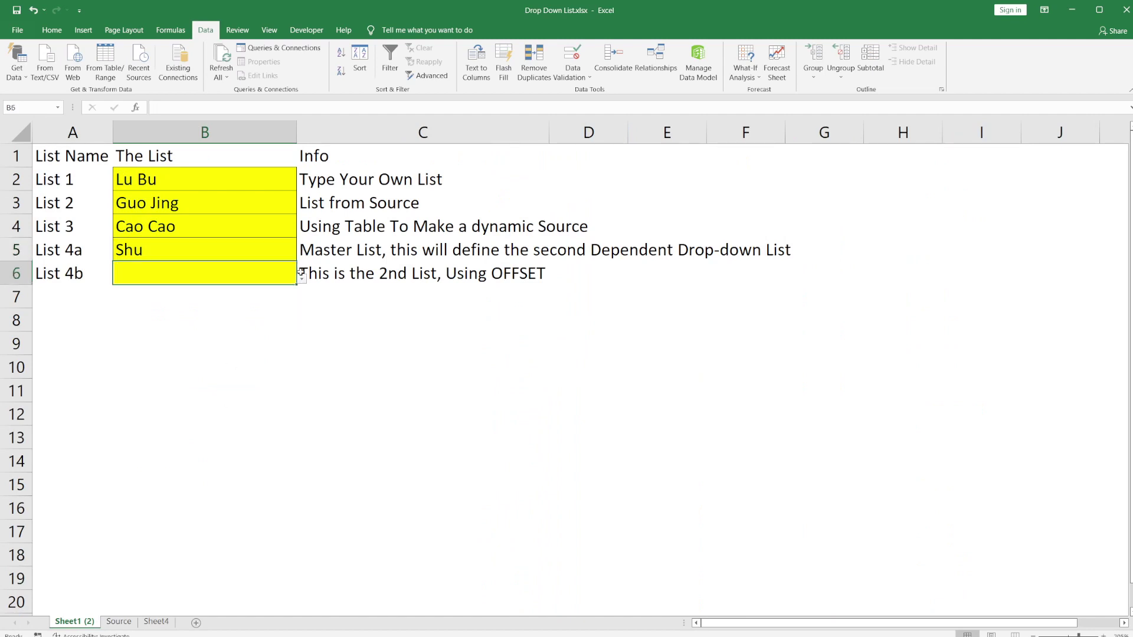
pyautogui.click(301, 277)
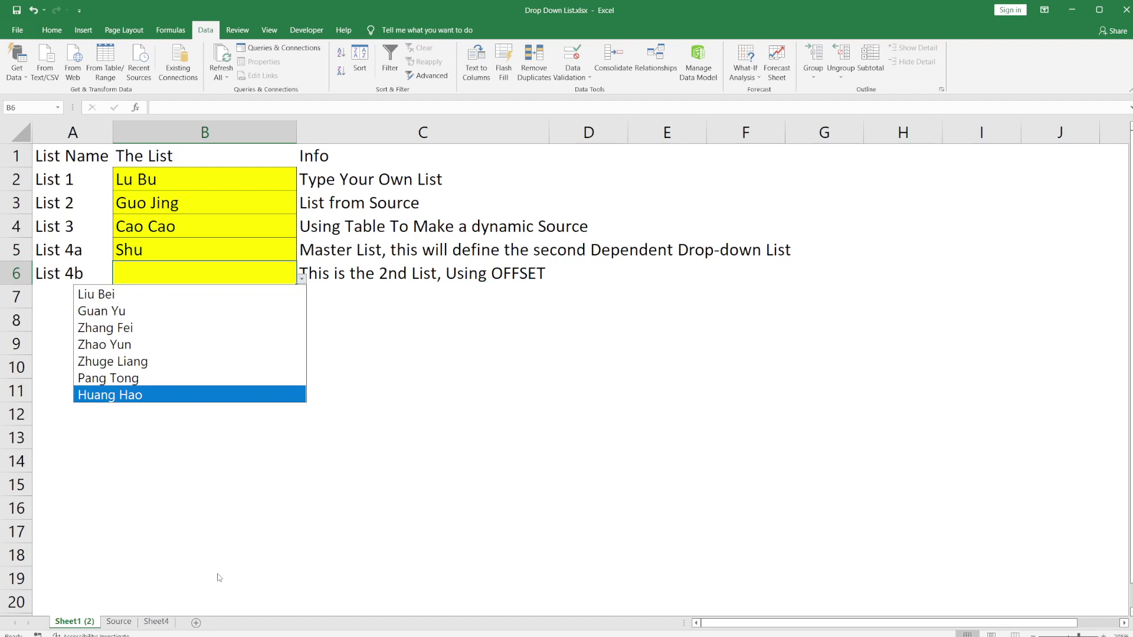
pyautogui.click(124, 623)
pyautogui.click(124, 622)
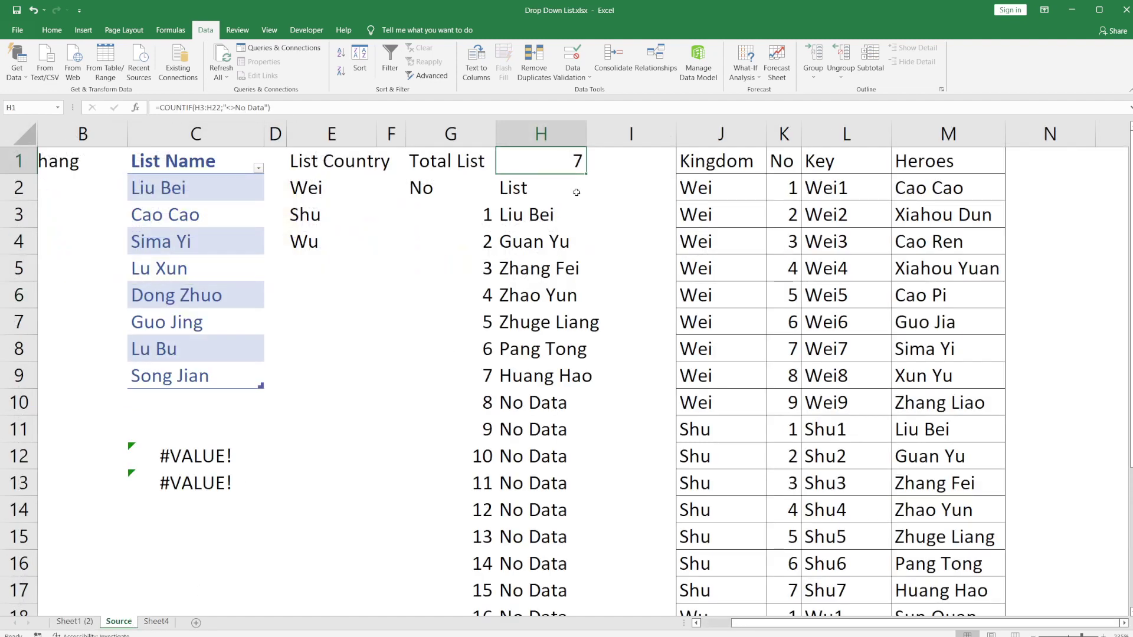
# Examine the "<>No Data" criterion in H1's COUNTIF formula, highlighting the not-equal operator
pyautogui.click(297, 108)
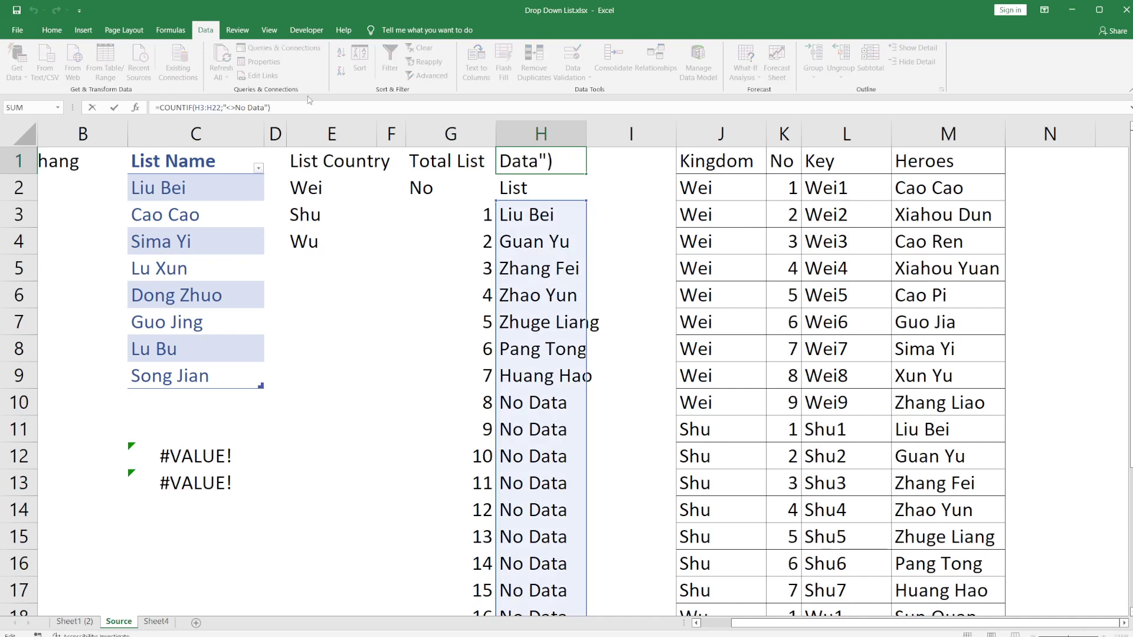
pyautogui.hotkey('ctrl', 'Return')
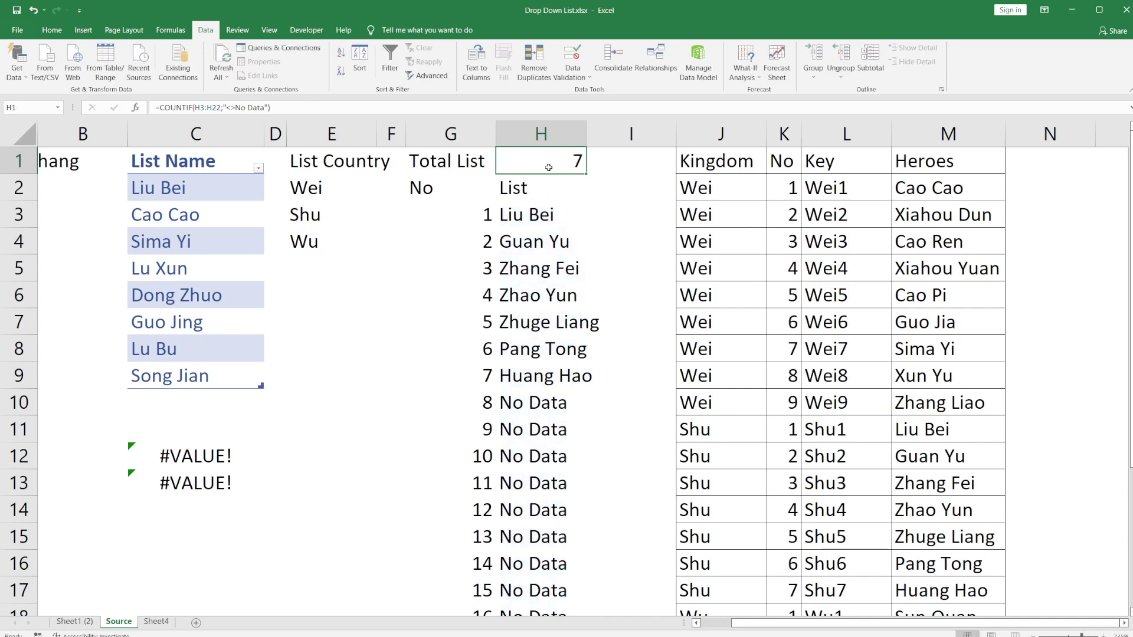
pyautogui.doubleClick(549, 168)
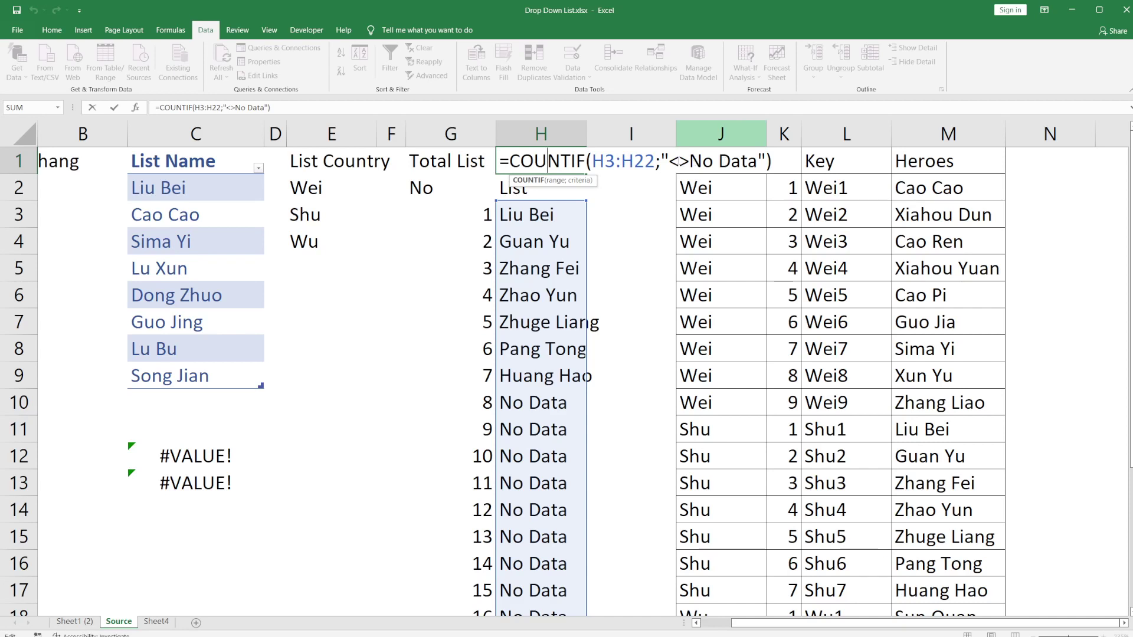
pyautogui.hotkey('shift', 'Right')
pyautogui.hotkey('shift', 'Right')
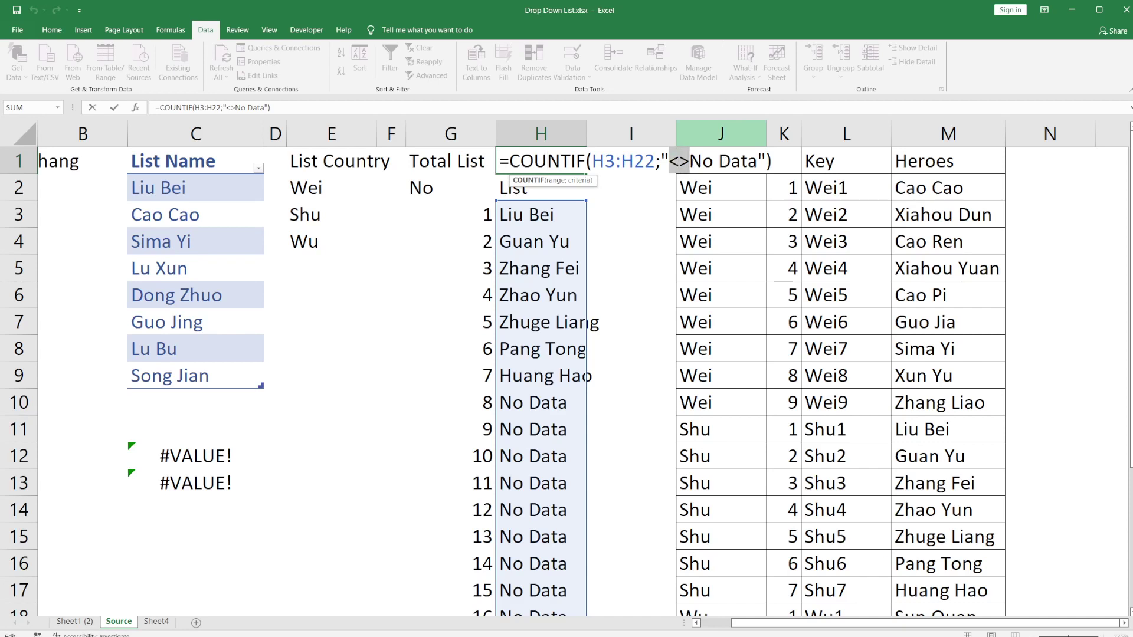
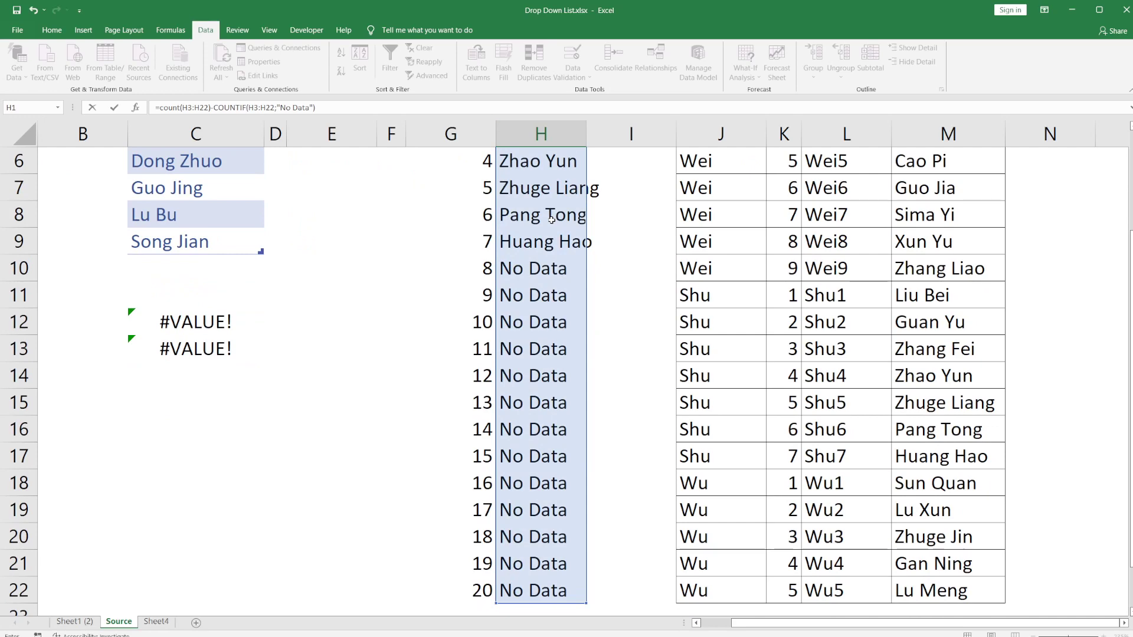
# Try an alternative Total List formula in H1: =COUNTA(H3:H22)-COUNTIF(H3:H22;"No Data")
pyautogui.press('Return')
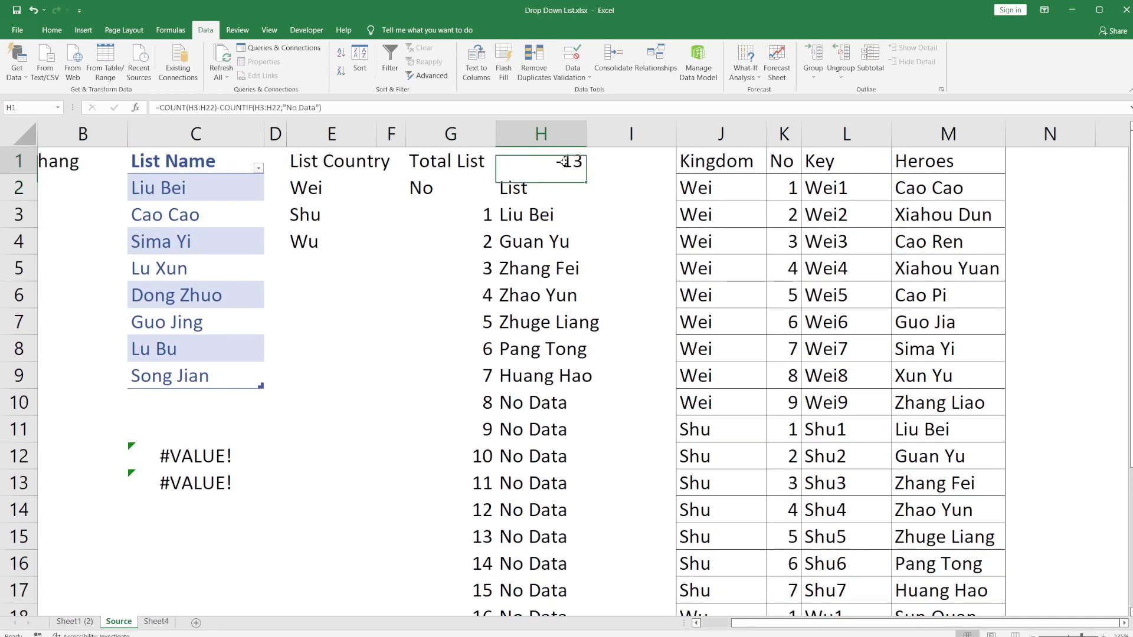
pyautogui.doubleClick(561, 162)
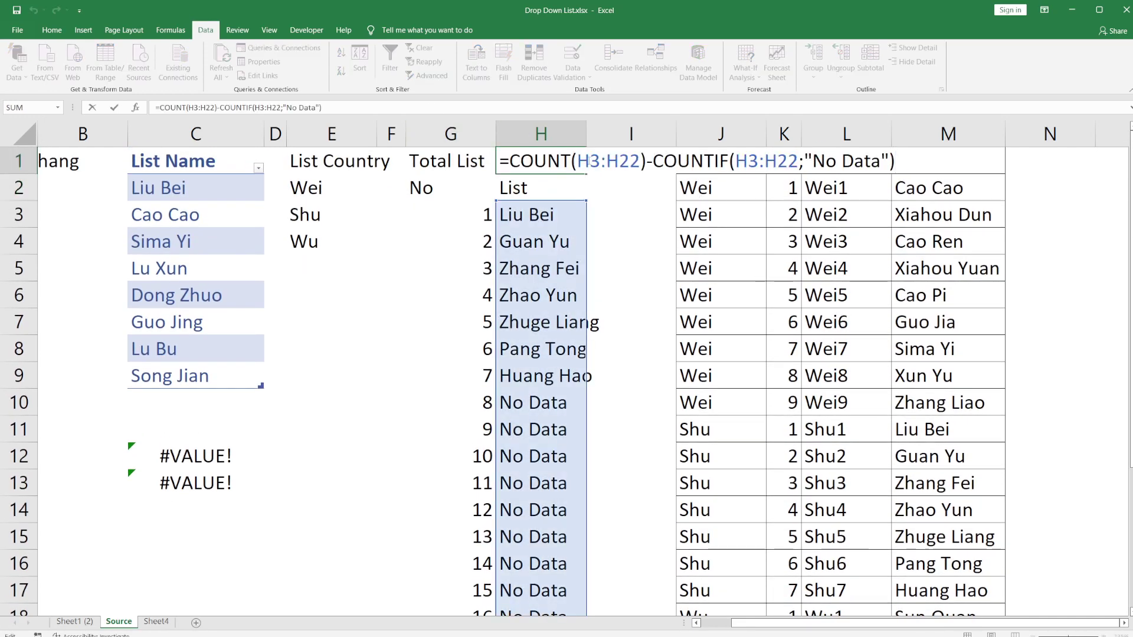
pyautogui.write('A')
pyautogui.press('Return')
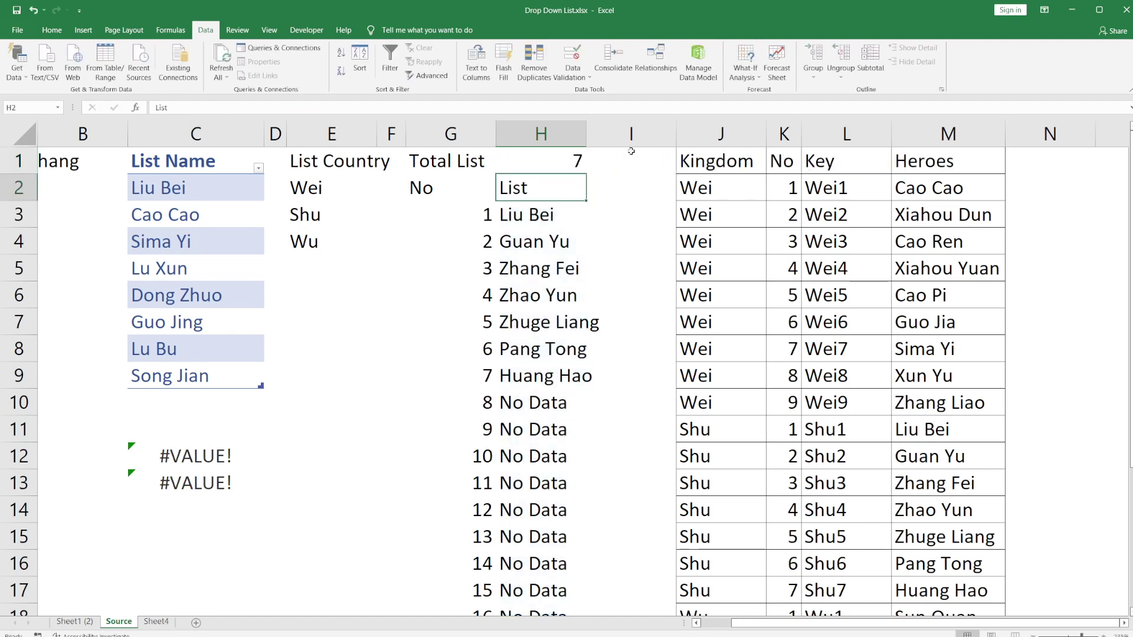
pyautogui.press('Up')
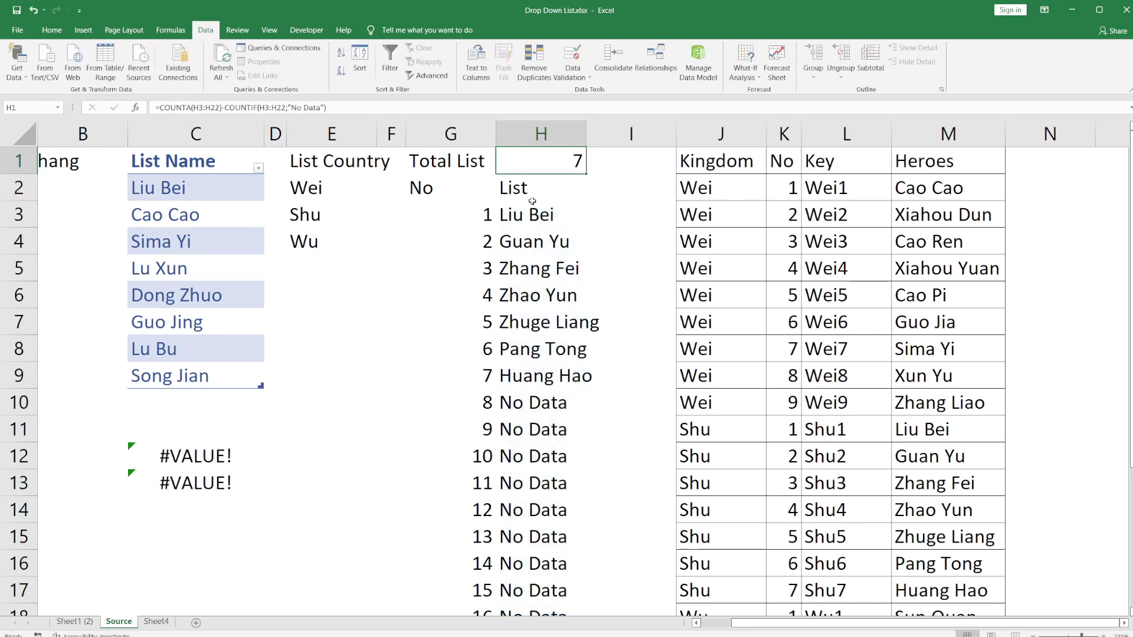
pyautogui.press('F2')
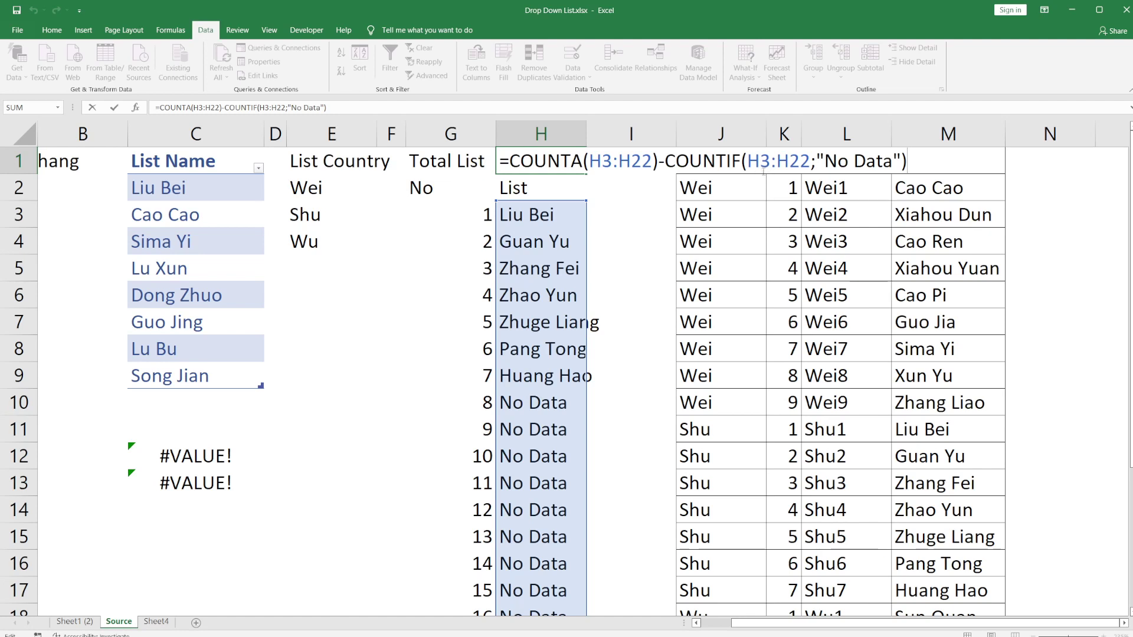
pyautogui.hotkey('ctrl', 'Return')
# Undo the alternative formula in H1 to restore the COUNTIF version and look over the numbered list
pyautogui.hotkey('ctrl', 'z')
pyautogui.hotkey('ctrl', 'z')
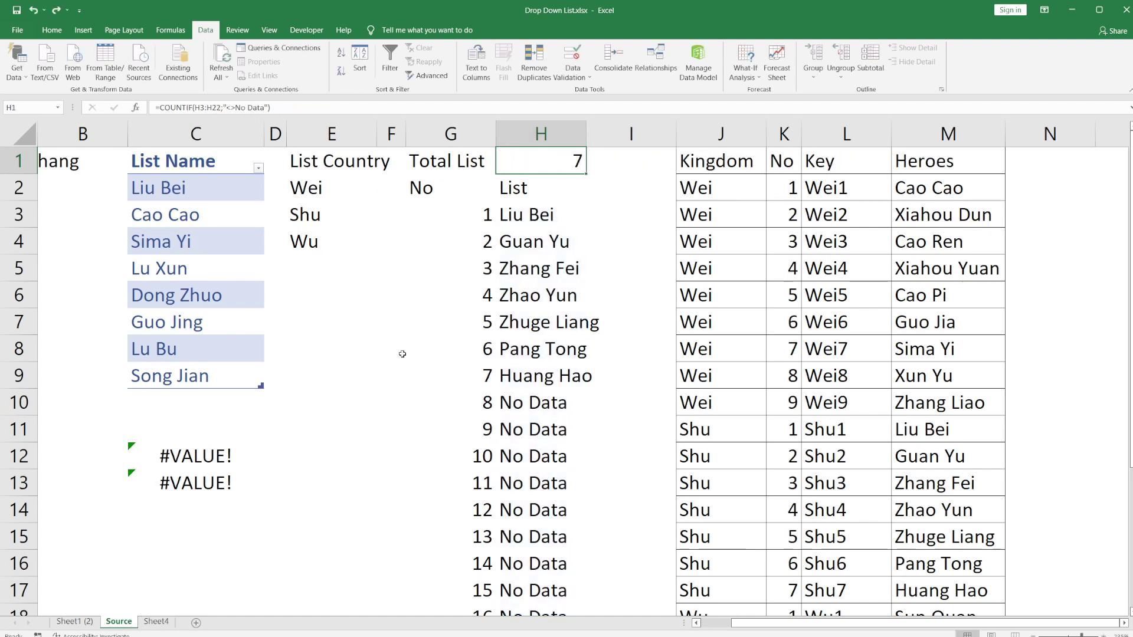
pyautogui.scroll(-3, 584, 321)
pyautogui.scroll(2, 590, 348)
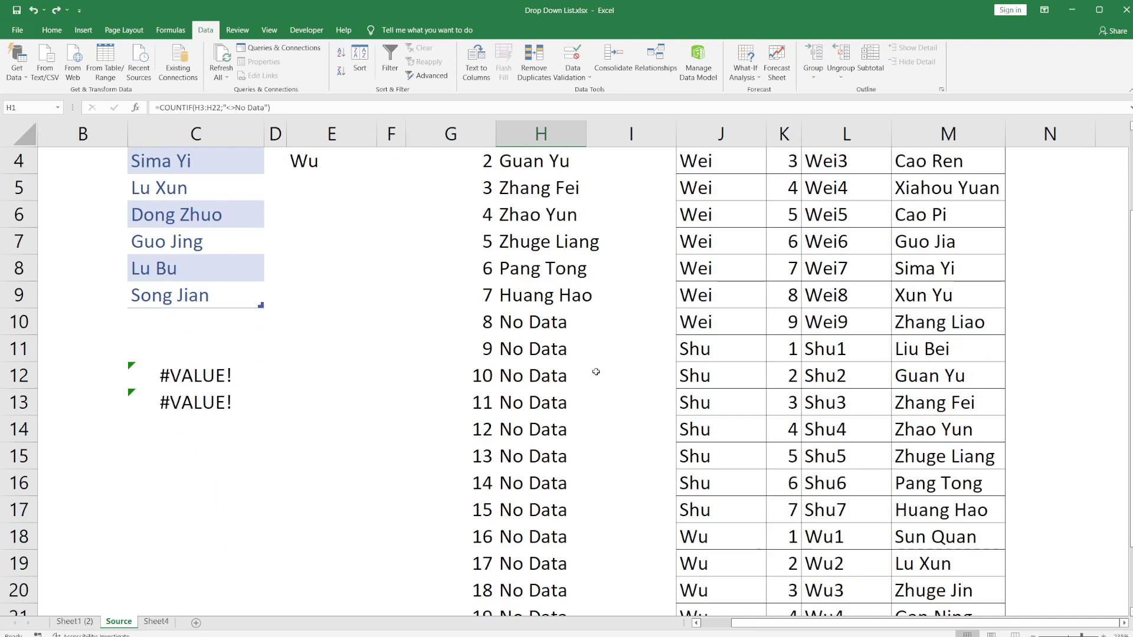
pyautogui.scroll(1, 596, 373)
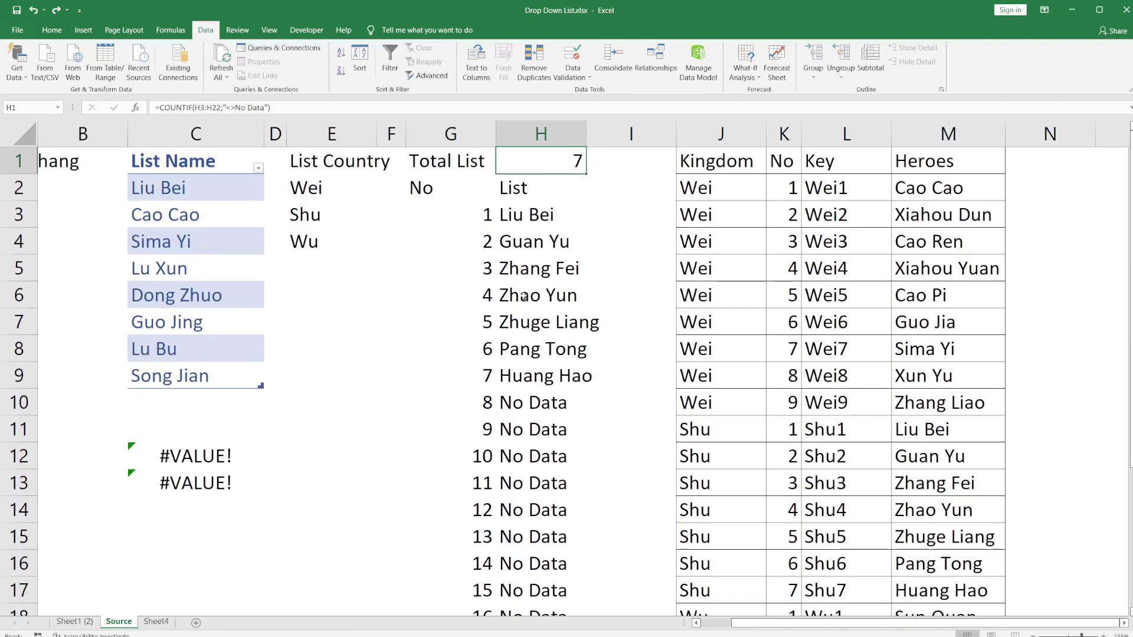
# Switch the kingdom in cell B5 of Sheet1 (2) to Wu and display the hero list on the Source sheet
pyautogui.click(74, 622)
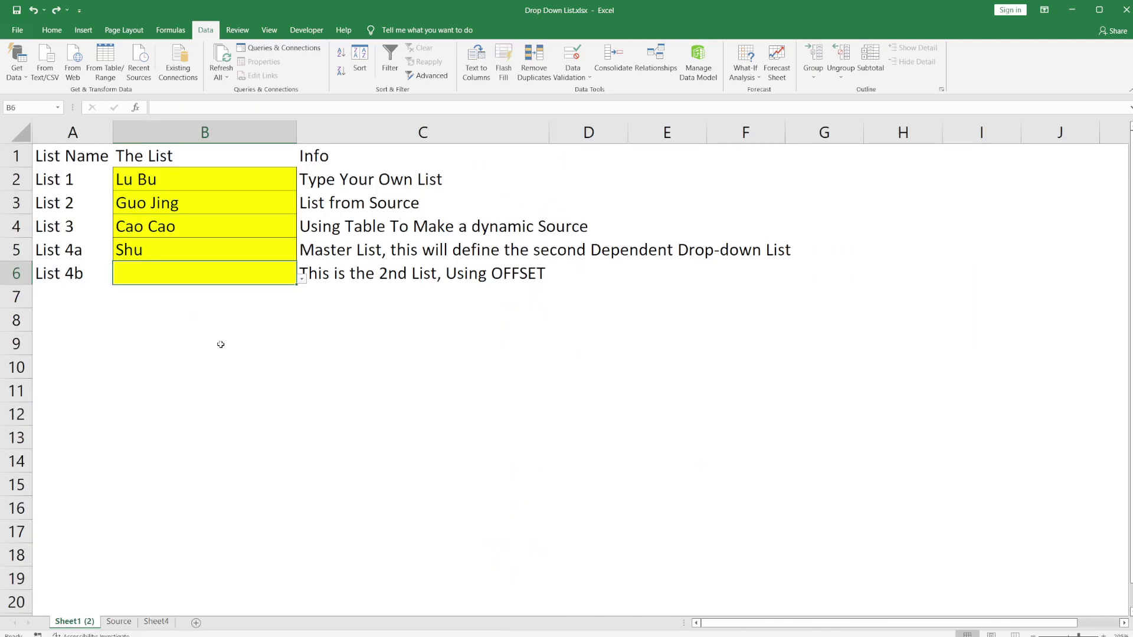
pyautogui.click(293, 256)
pyautogui.click(301, 255)
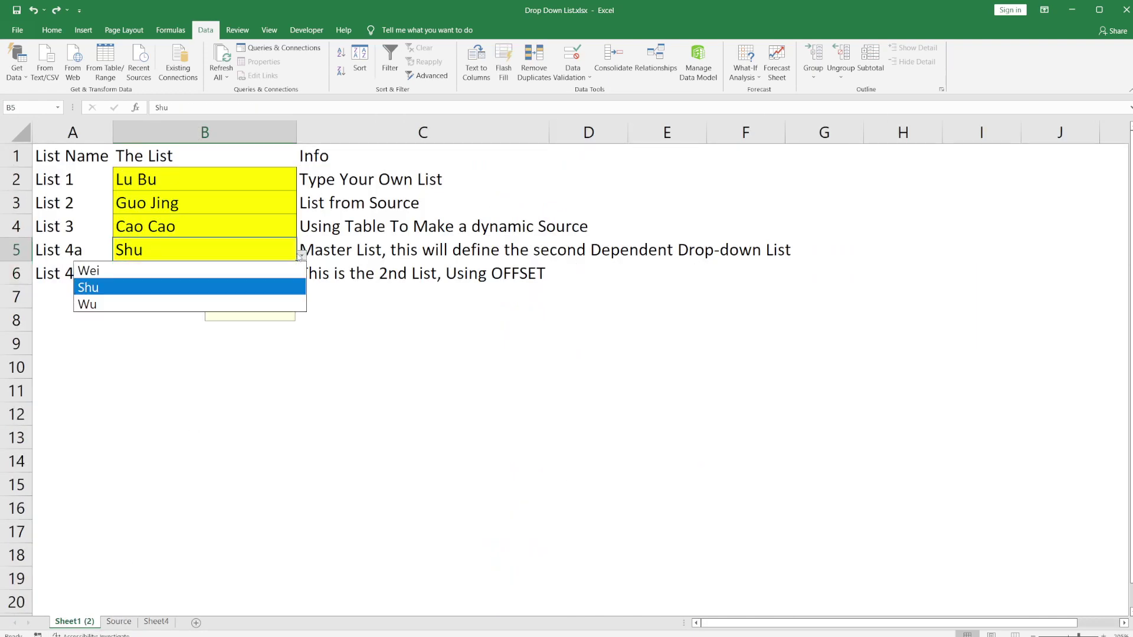
pyautogui.click(270, 303)
pyautogui.click(118, 621)
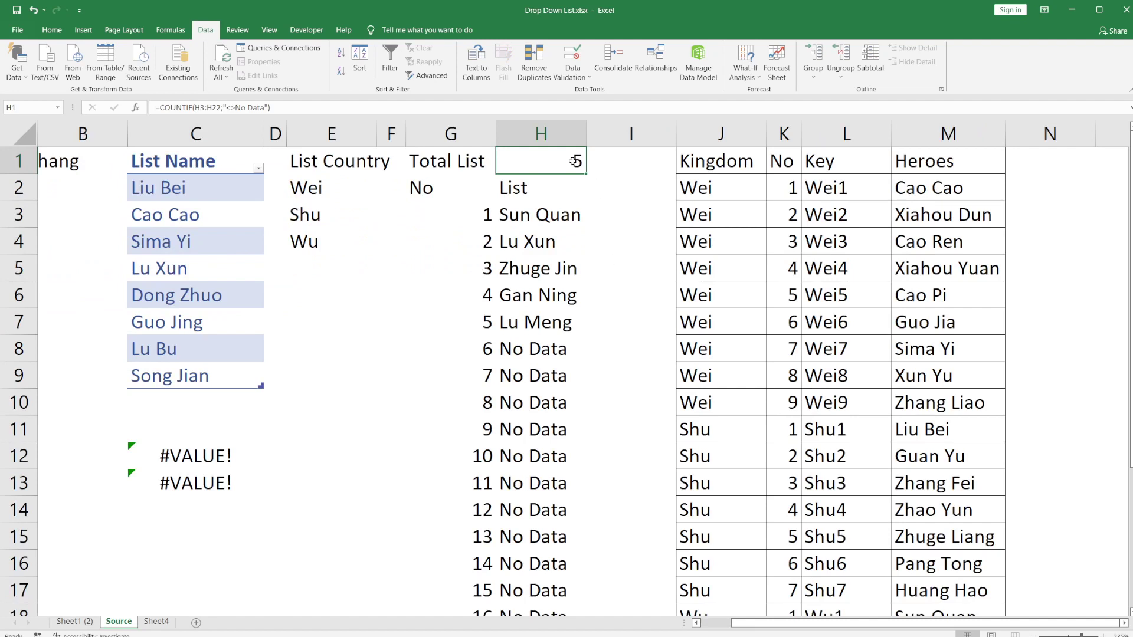
# Compare the Wu heroes in H3:H7 on the Source sheet with the starting reference in H24's OFFSET formula
pyautogui.moveTo(552, 221); pyautogui.dragTo(537, 338)
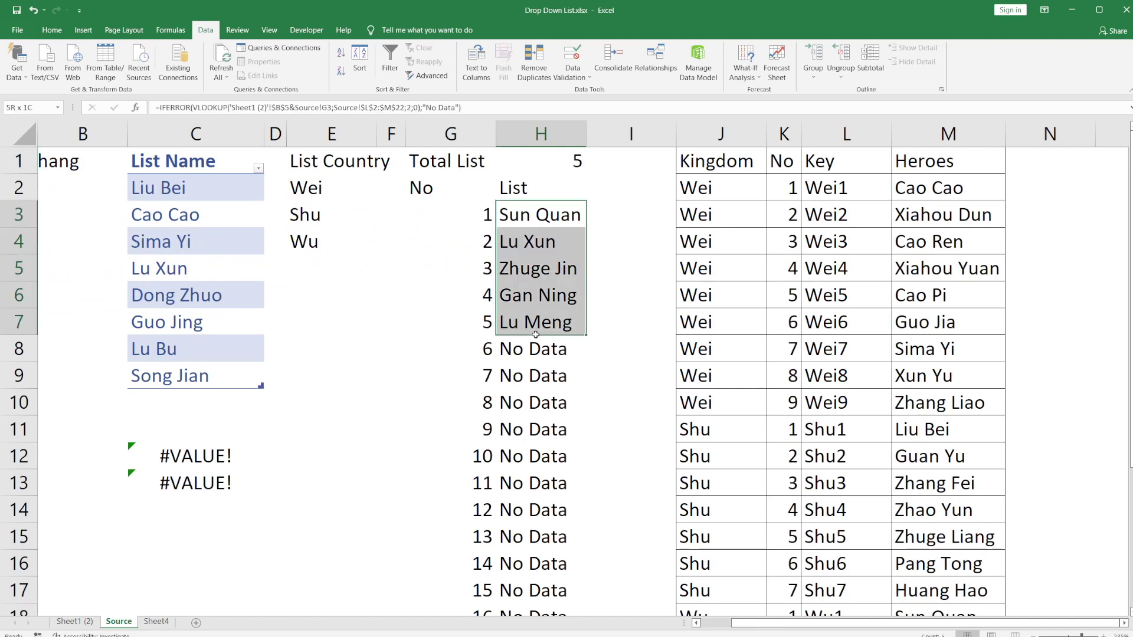
pyautogui.scroll(-3, 499, 490)
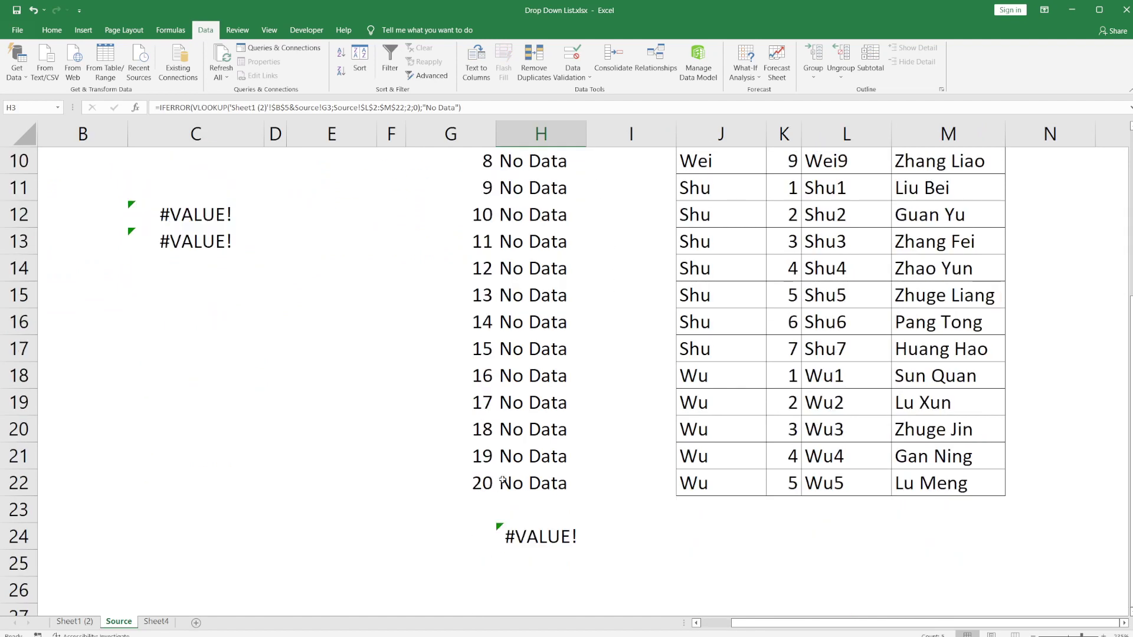
pyautogui.click(525, 539)
pyautogui.press('F2')
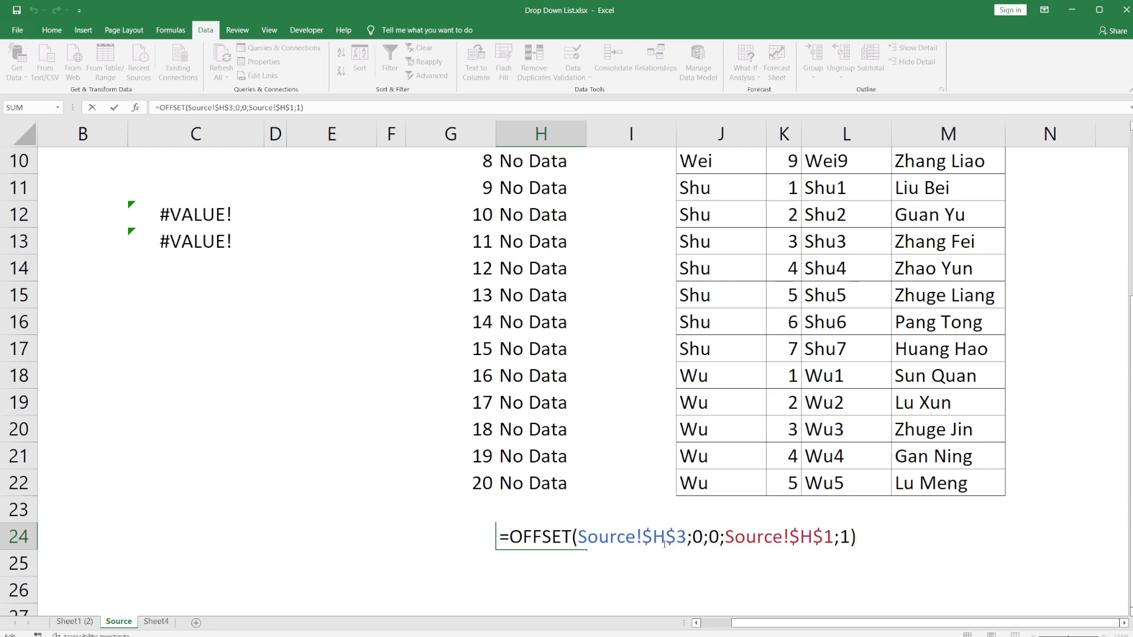
pyautogui.scroll(3, 553, 271)
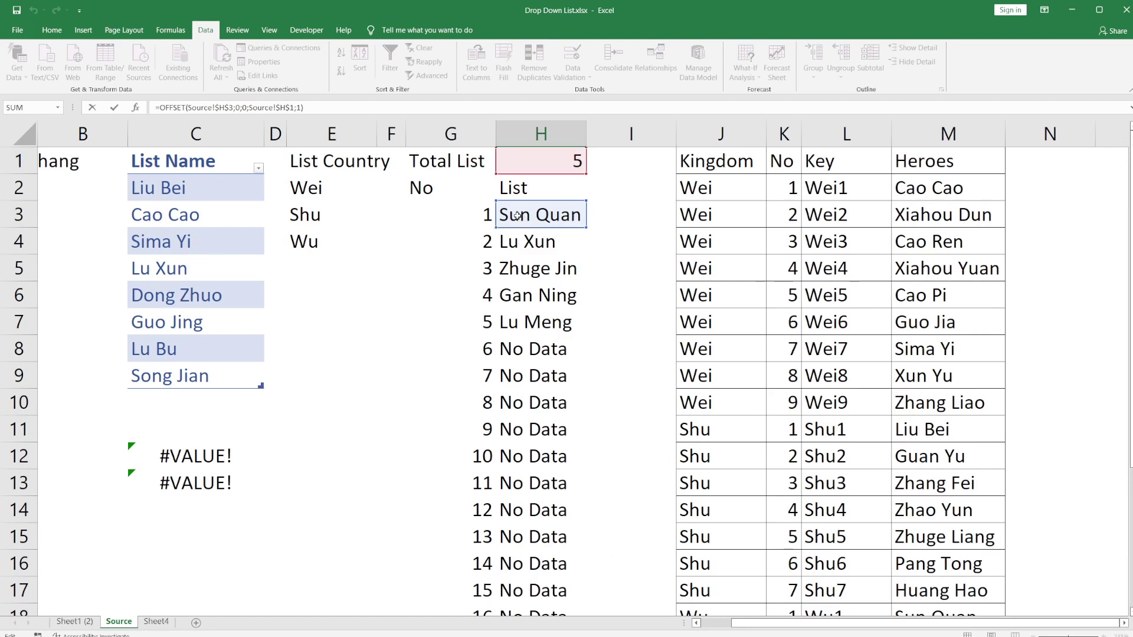
pyautogui.scroll(-3, 537, 319)
pyautogui.scroll(3, 631, 496)
pyautogui.scroll(-3, 721, 536)
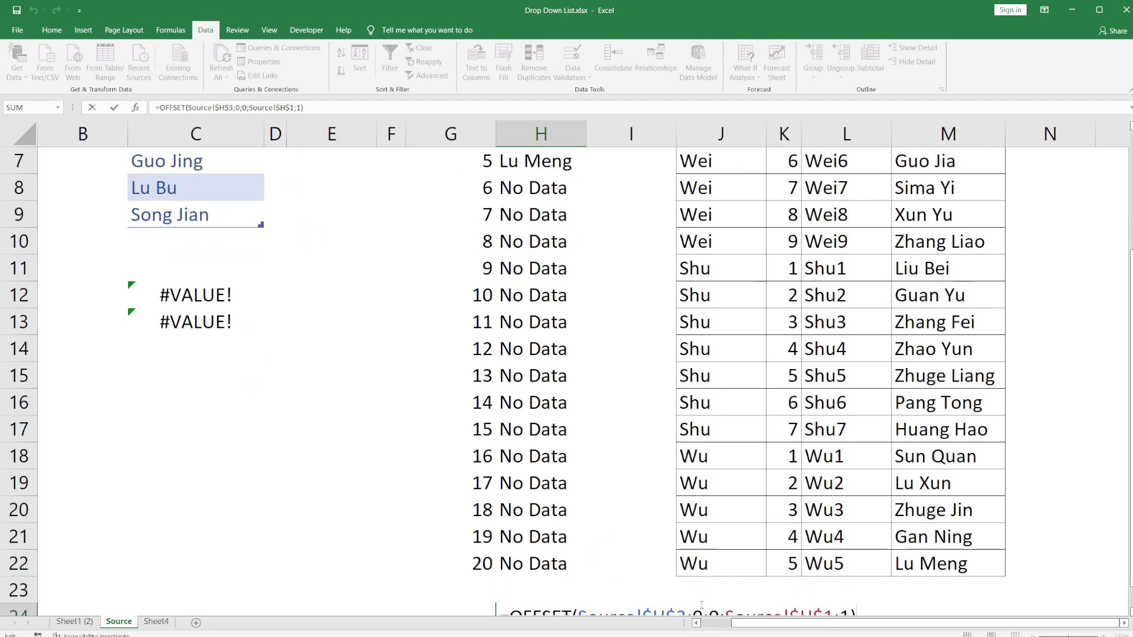
# Examine the rows, cols, height and width arguments of H24's OFFSET formula against the list start in H3 and the total in H1
pyautogui.click(702, 536)
pyautogui.click(708, 542)
pyautogui.scroll(3, 519, 472)
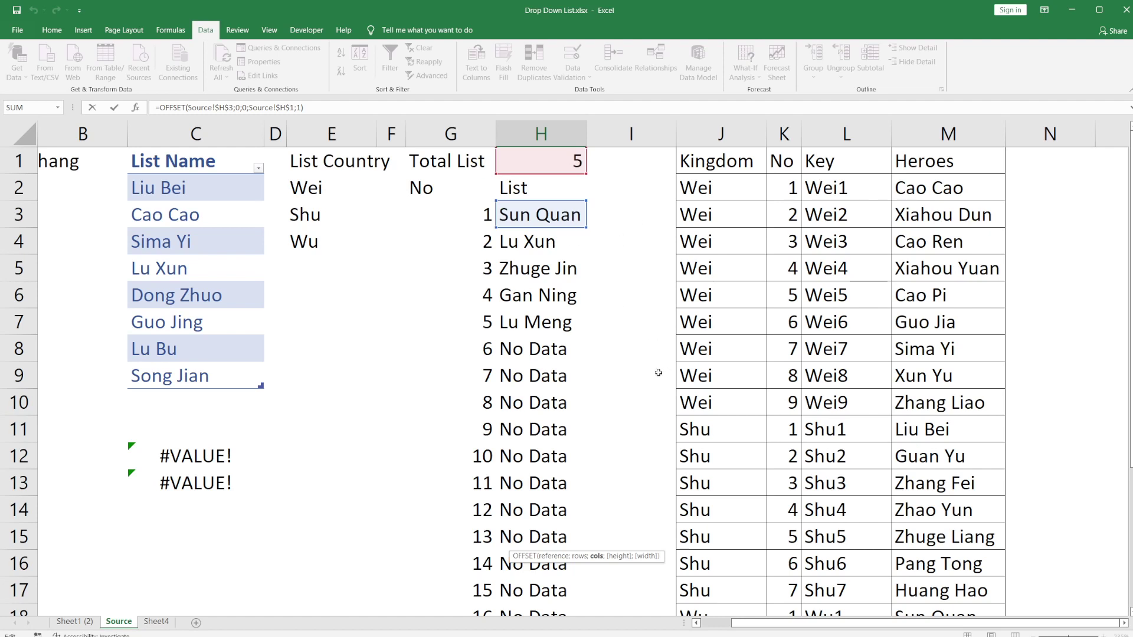
pyautogui.scroll(-3, 646, 339)
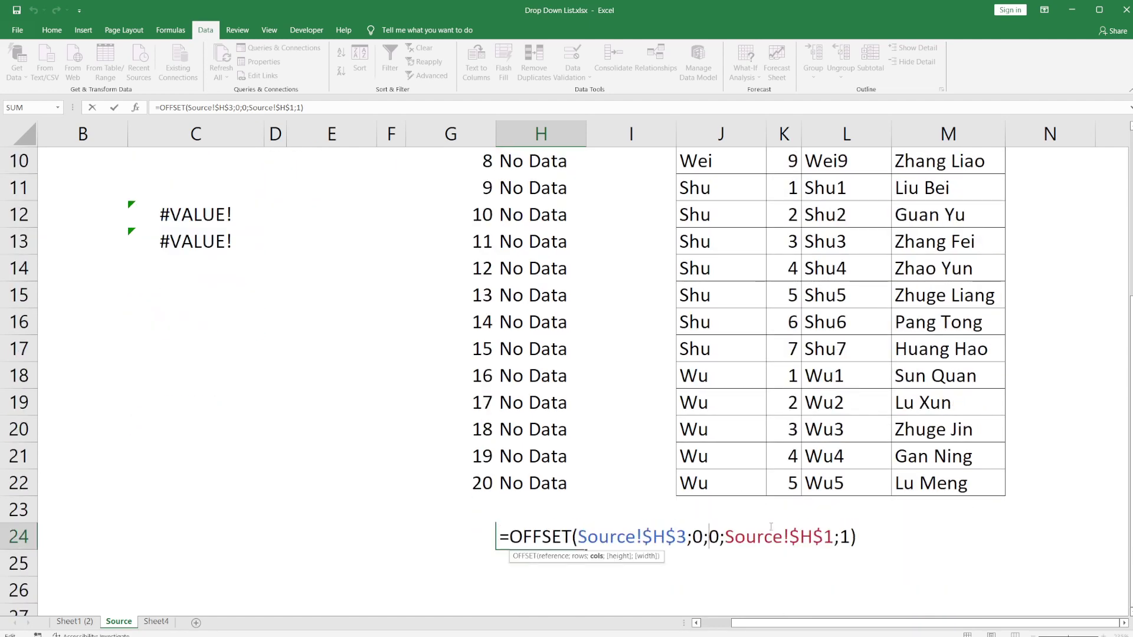
pyautogui.scroll(3, 760, 542)
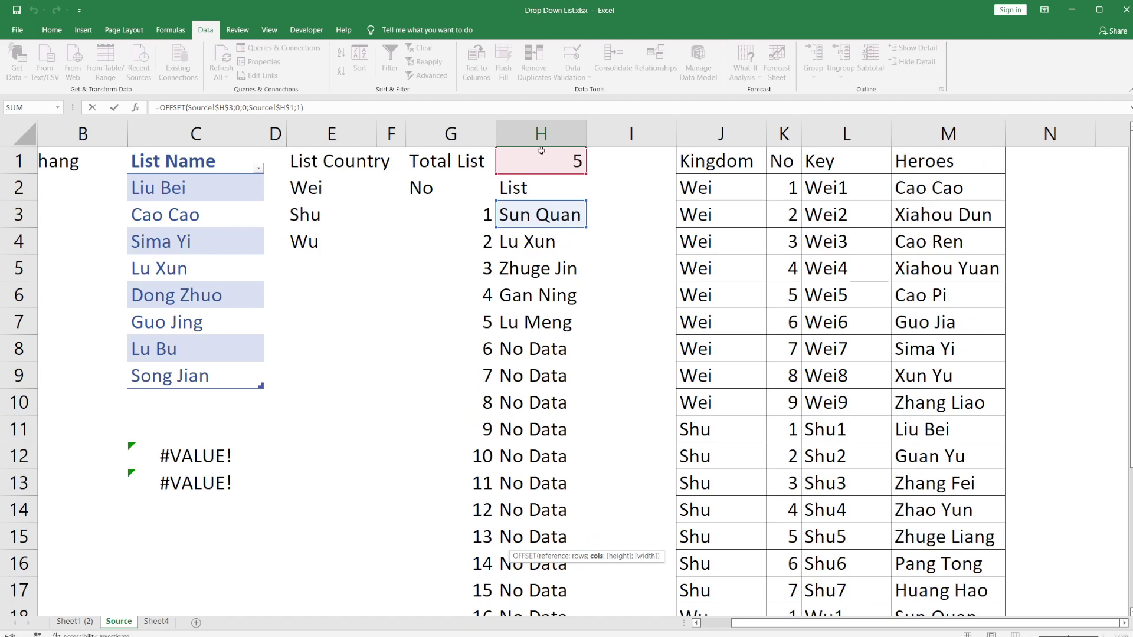
pyautogui.scroll(-3, 576, 308)
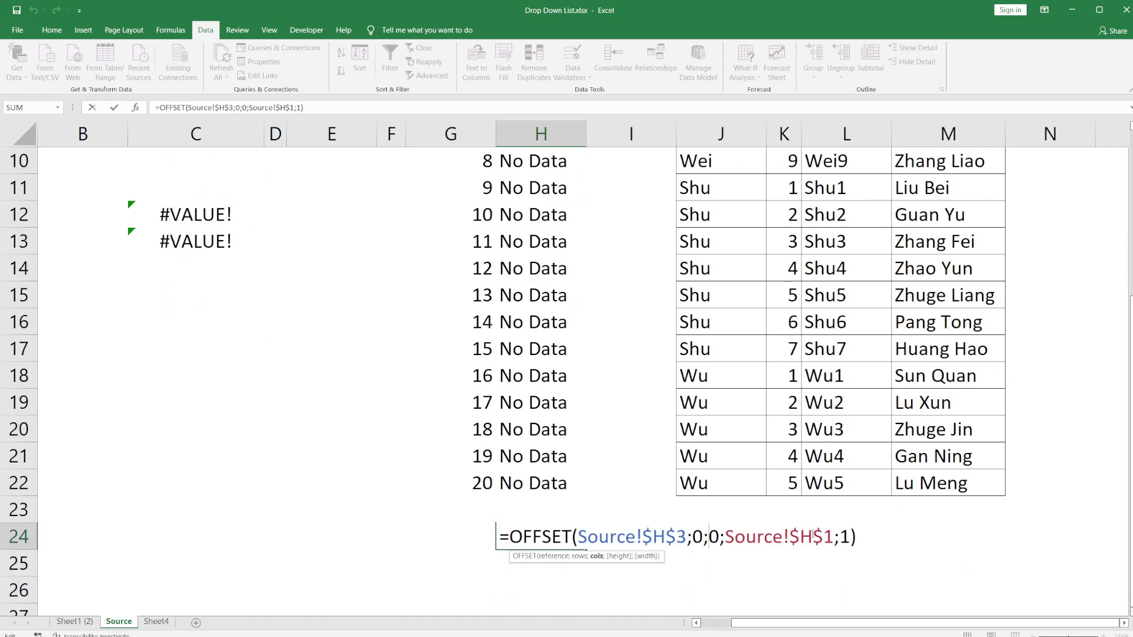
pyautogui.scroll(3, 626, 452)
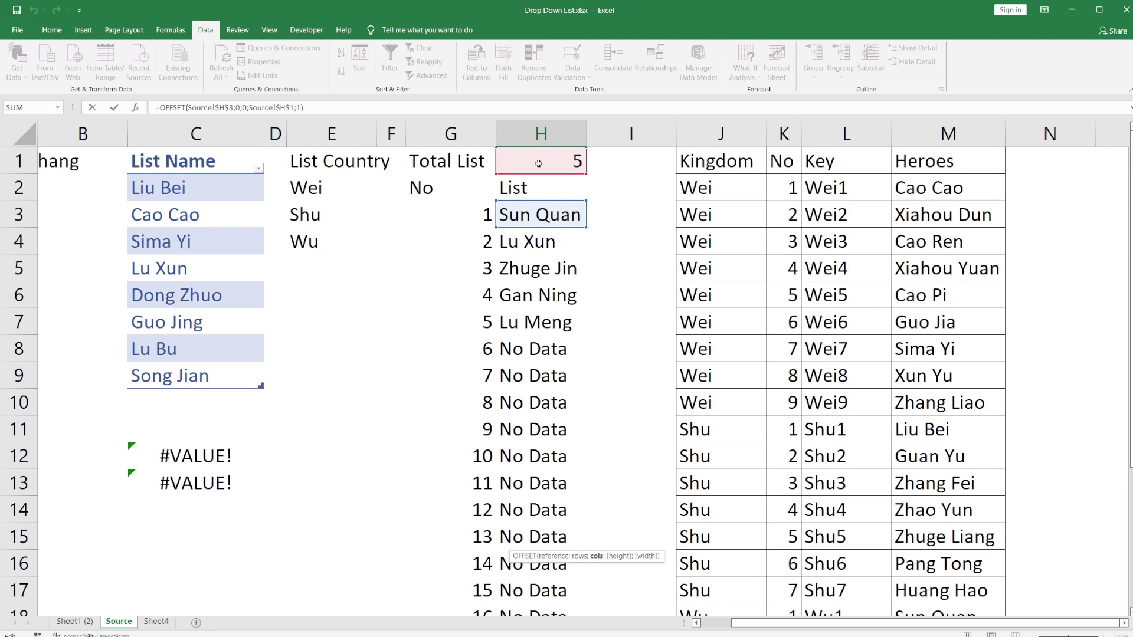
pyautogui.scroll(-2, 663, 314)
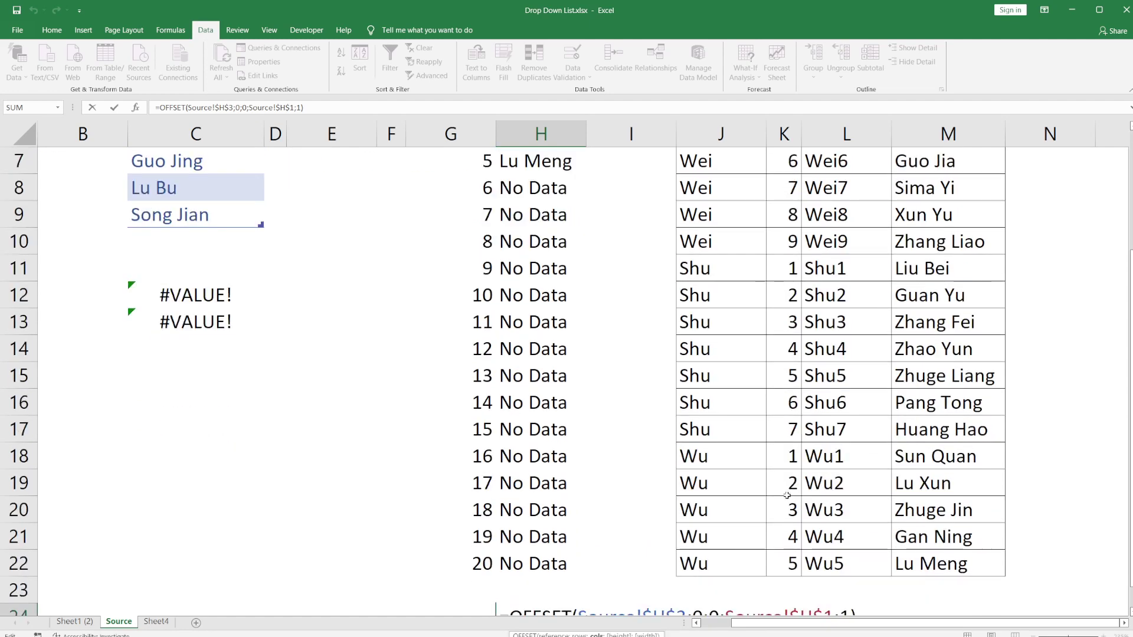
pyautogui.scroll(2, 727, 282)
pyautogui.scroll(-3, 635, 324)
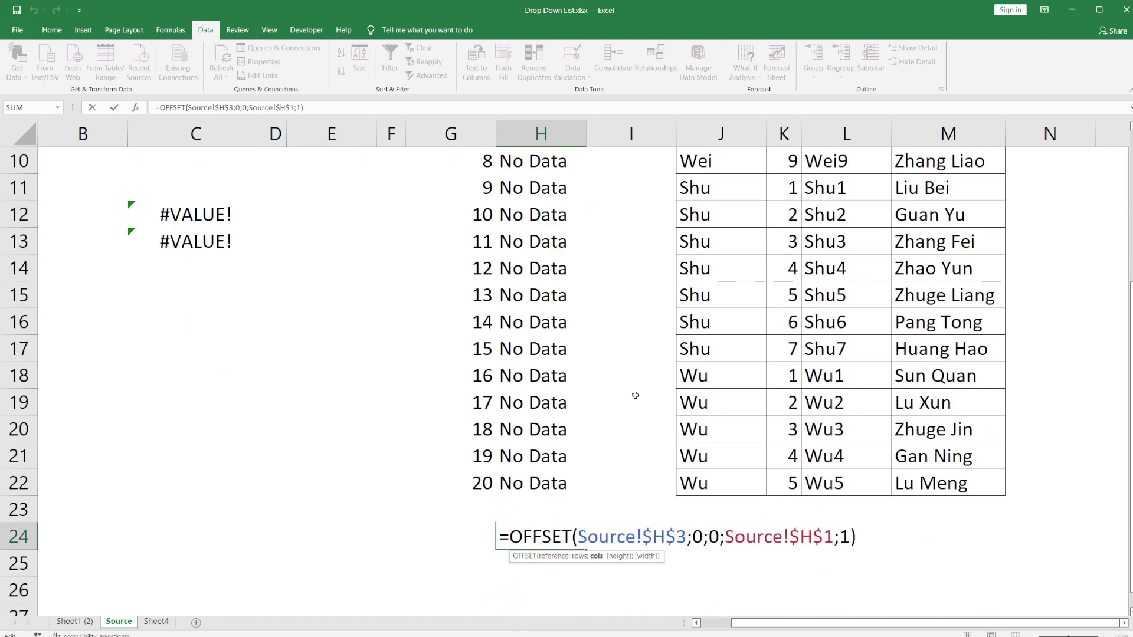
pyautogui.scroll(3, 617, 383)
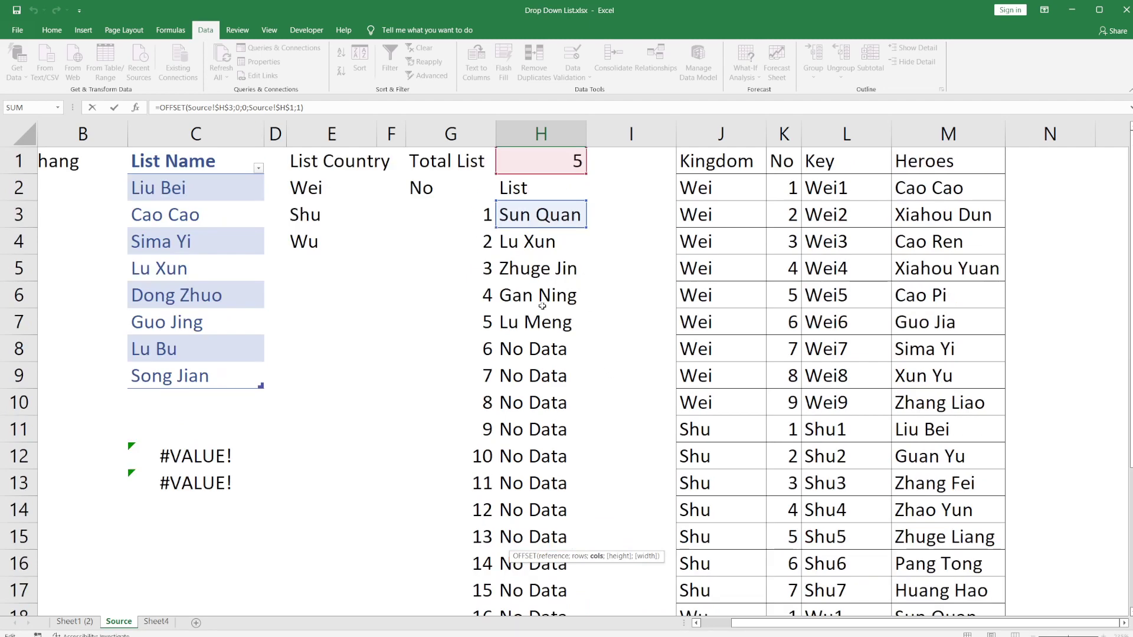
pyautogui.scroll(-4, 405, 256)
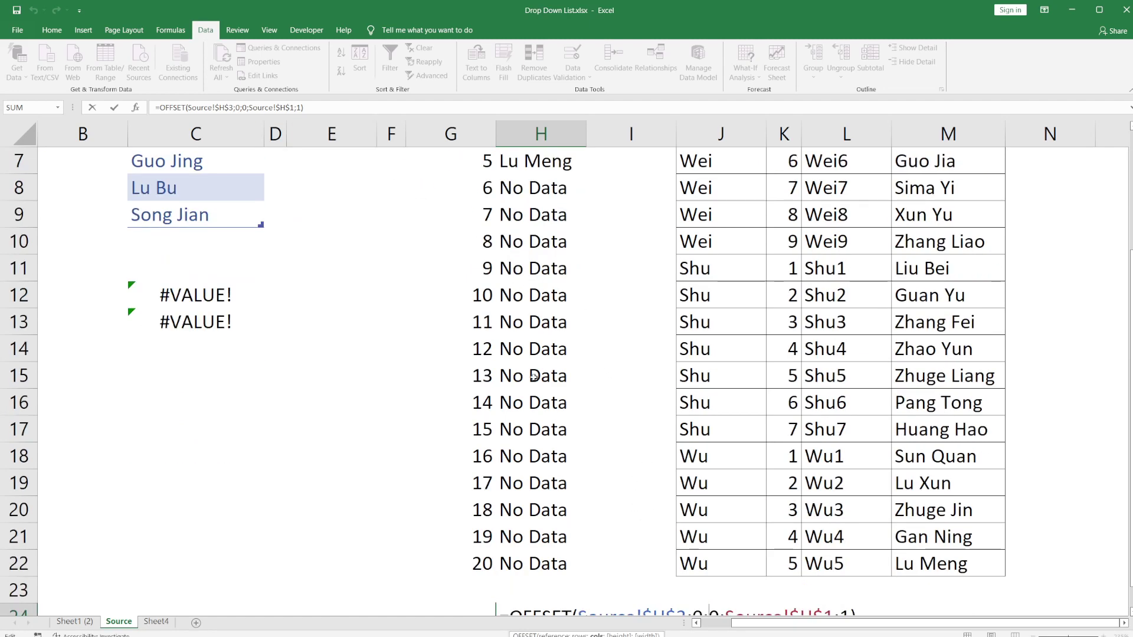
pyautogui.click(838, 456)
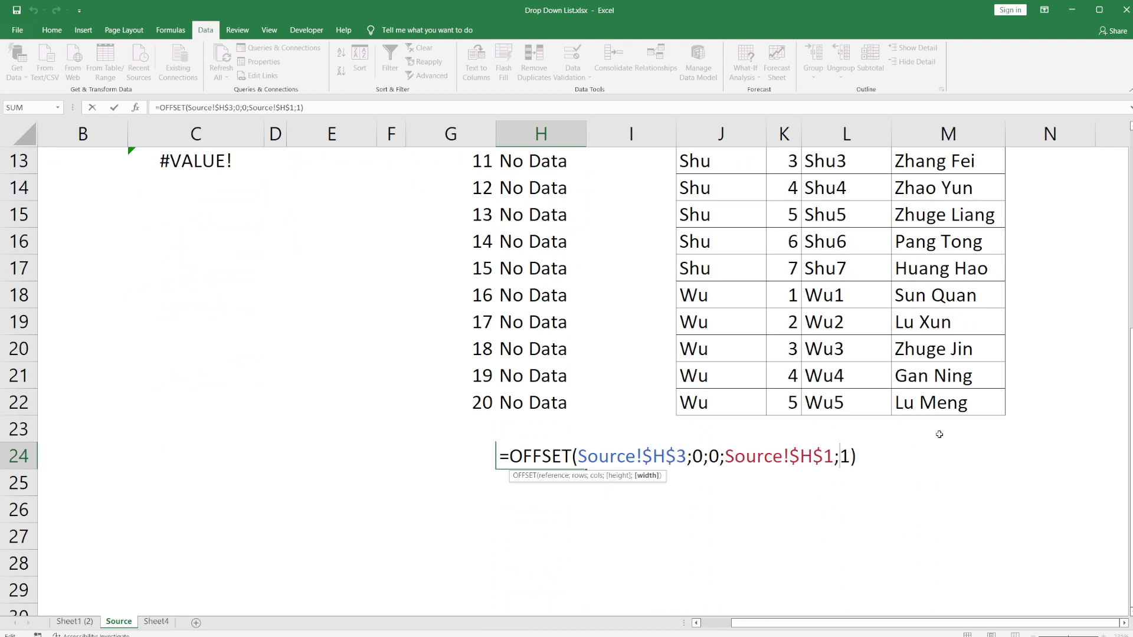
pyautogui.press('Return')
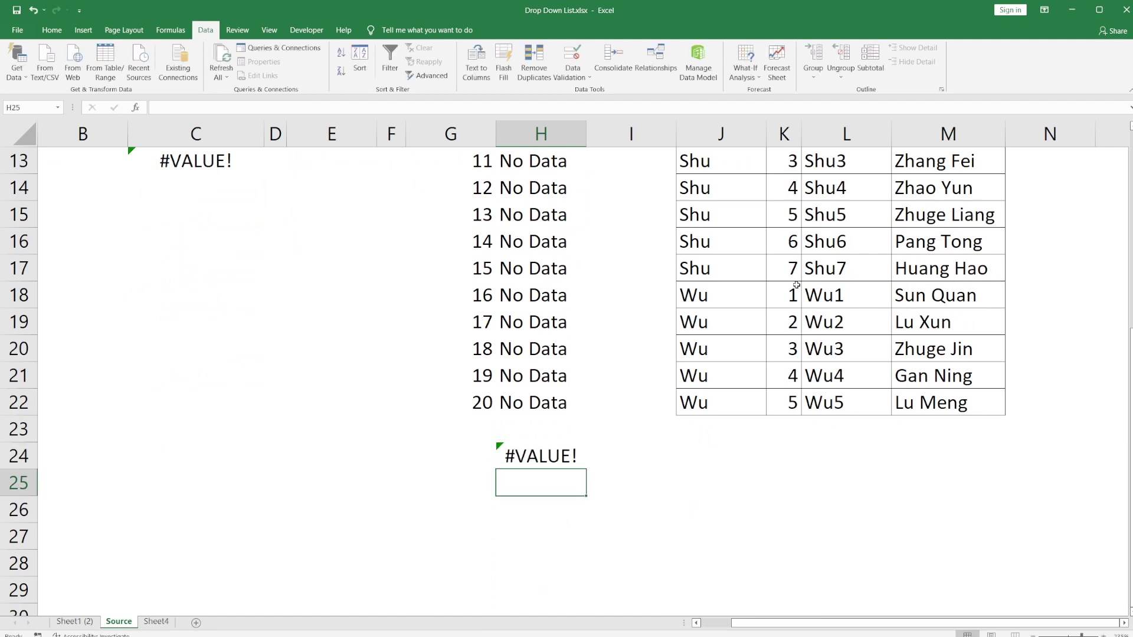
# Reopen H24 and highlight its complete OFFSET formula before leaving the cell
pyautogui.click(531, 459)
pyautogui.doubleClick(529, 459)
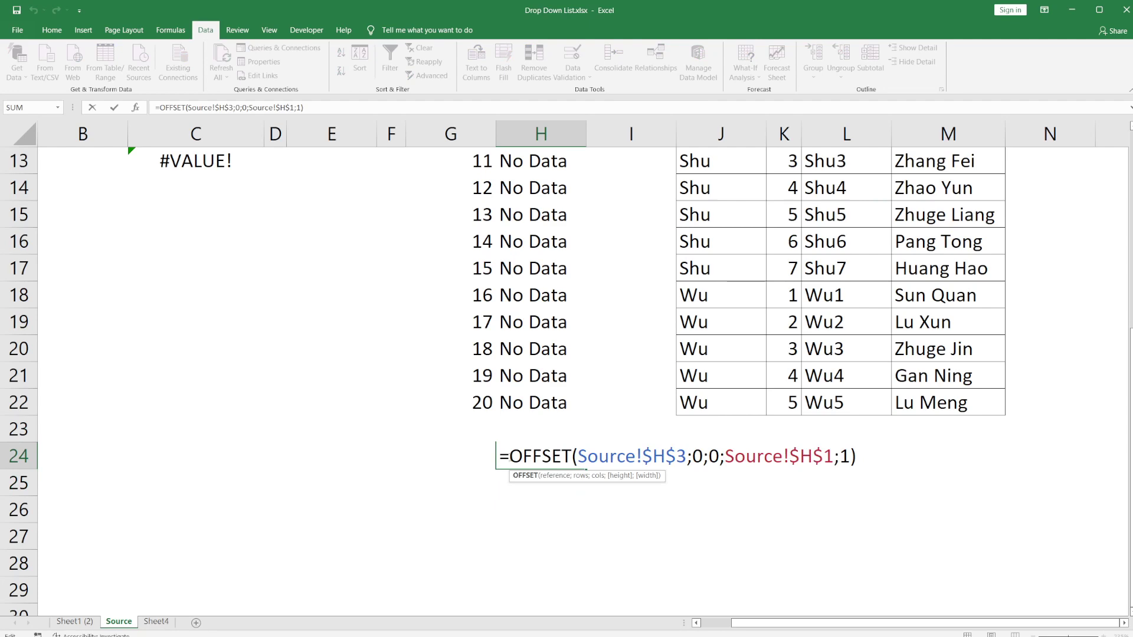
pyautogui.hotkey('shift', 'End')
pyautogui.press('Home')
pyautogui.hotkey('shift', 'End')
pyautogui.press('Escape')
pyautogui.scroll(4, 336, 447)
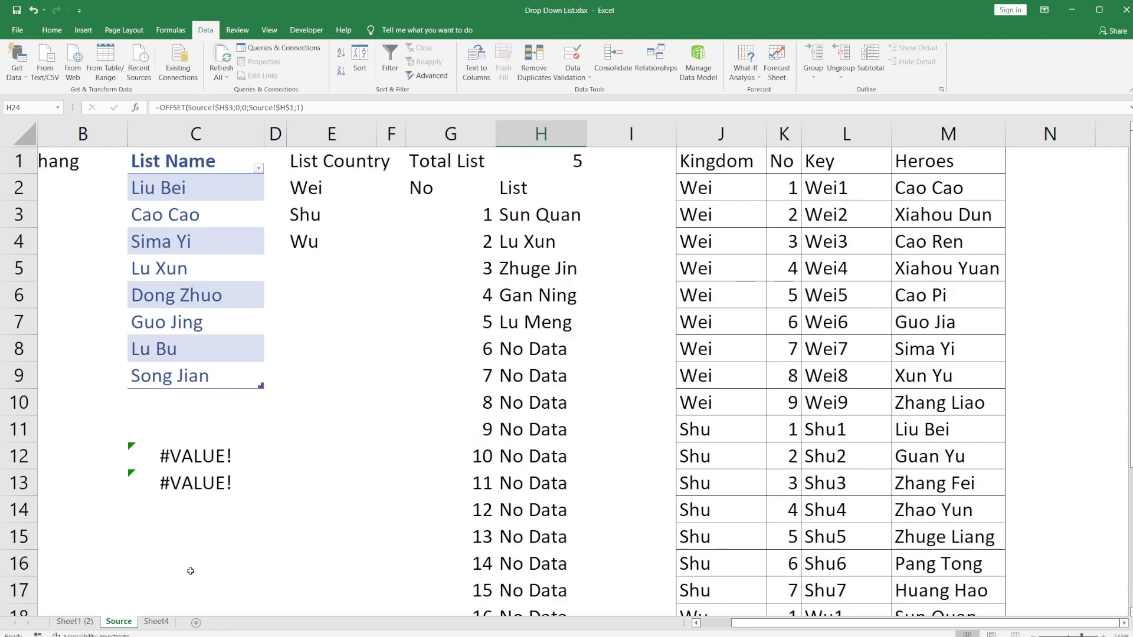
# Inspect the source range in the data validation of cell B5 on Sheet1 (2)
pyautogui.click(75, 621)
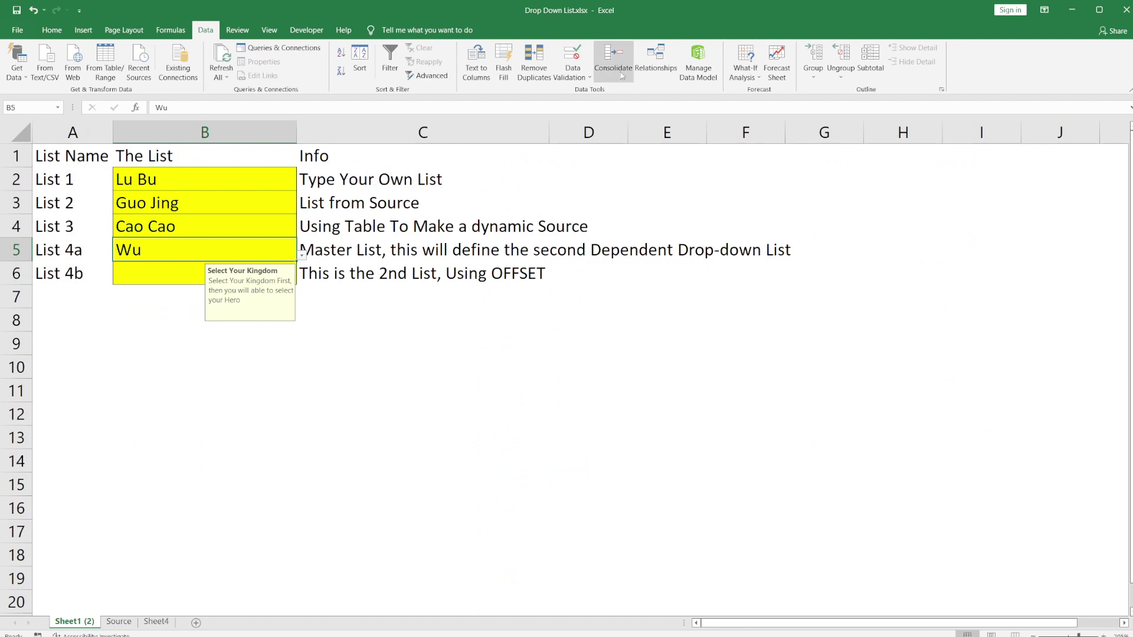
pyautogui.click(573, 74)
pyautogui.click(597, 91)
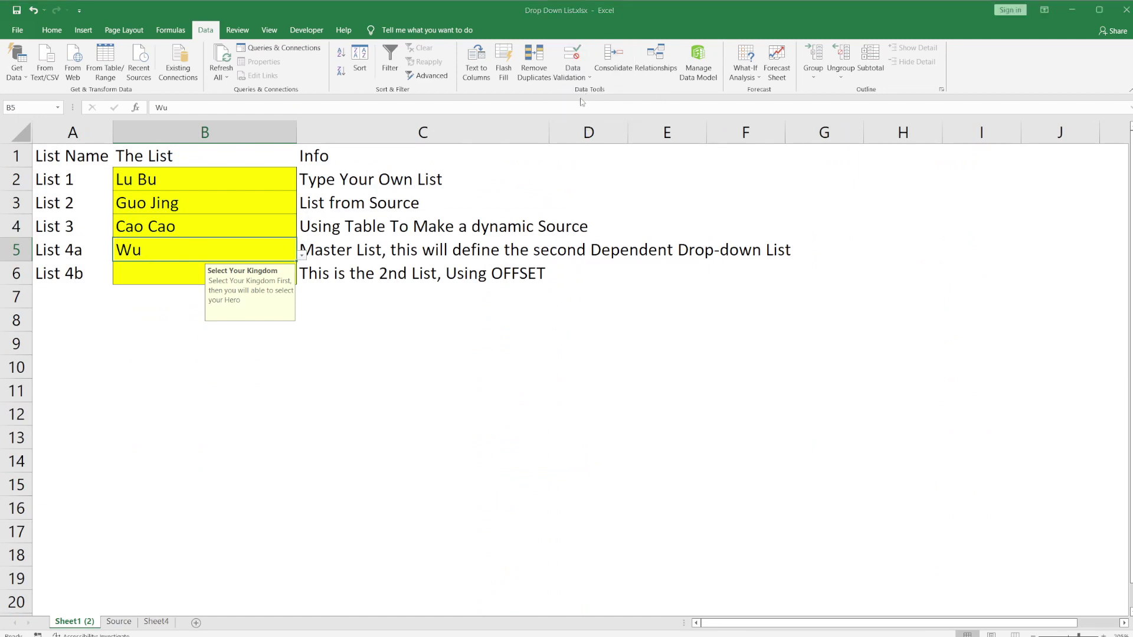
pyautogui.click(319, 238)
pyautogui.click(361, 327)
pyautogui.click(119, 621)
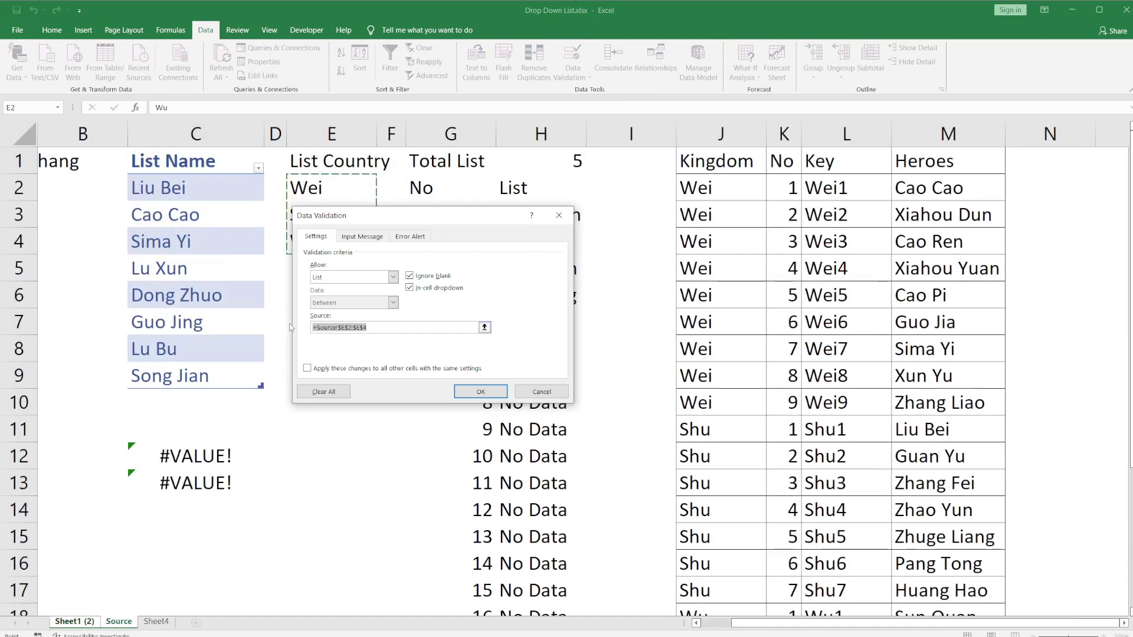
pyautogui.press('Return')
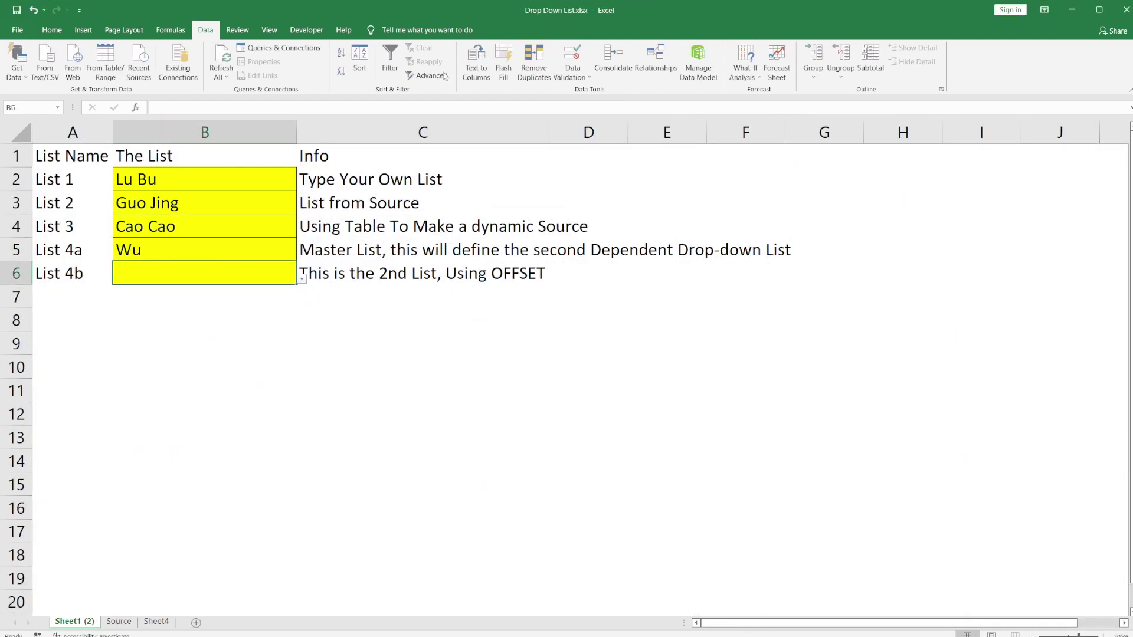
# Review the OFFSET formula used as the list source in B6's data validation
pyautogui.click(572, 75)
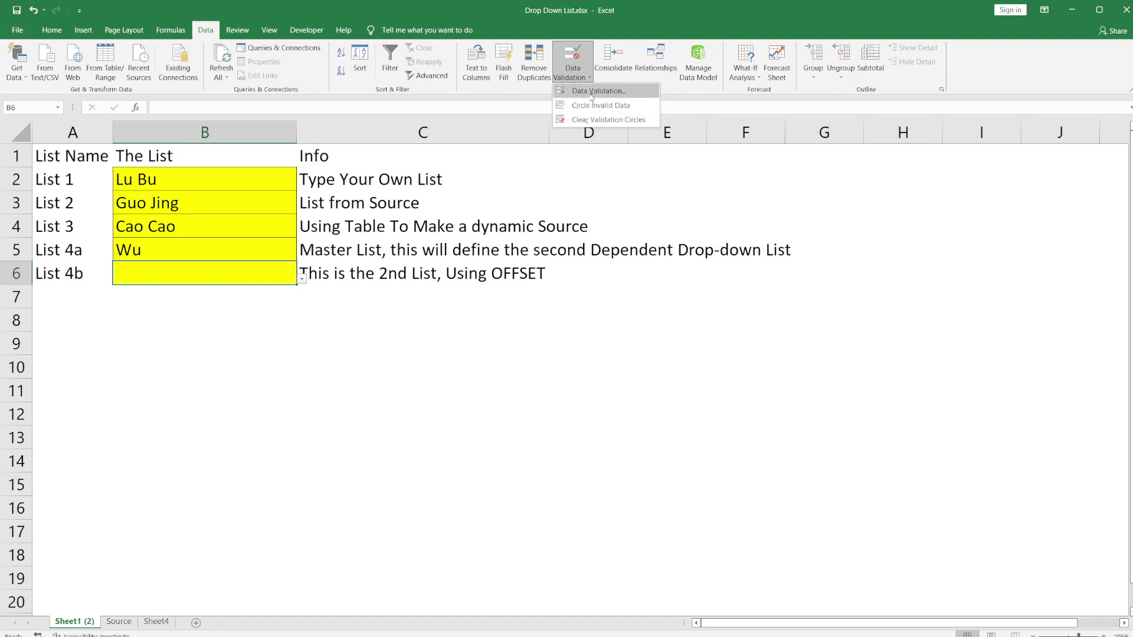
pyautogui.click(584, 104)
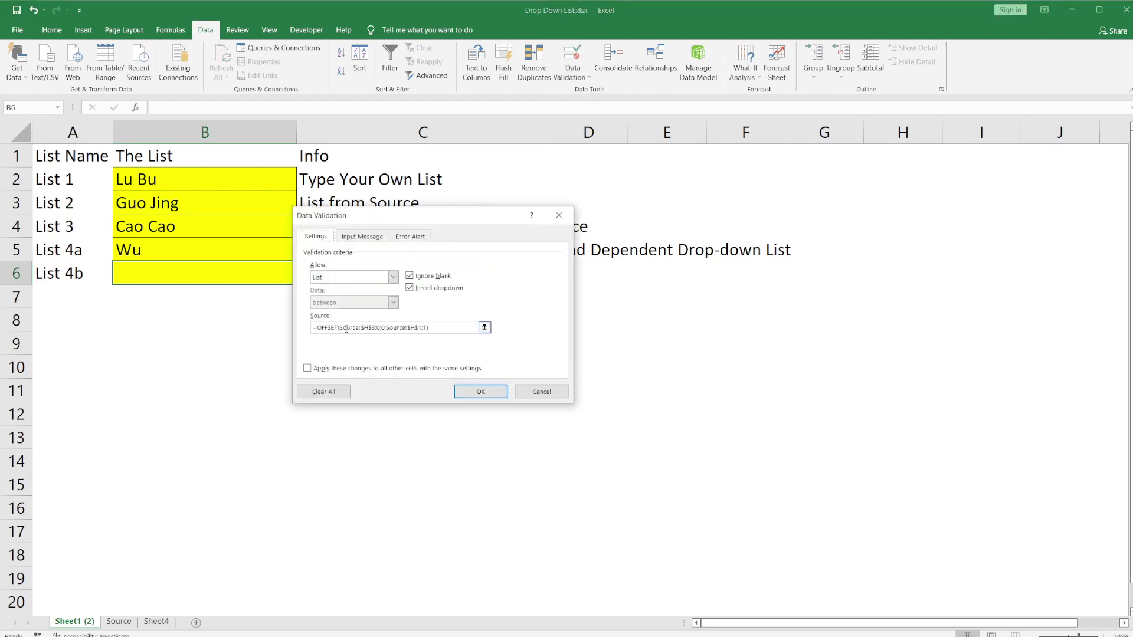
pyautogui.click(348, 327)
pyautogui.moveTo(428, 327); pyautogui.dragTo(293, 320)
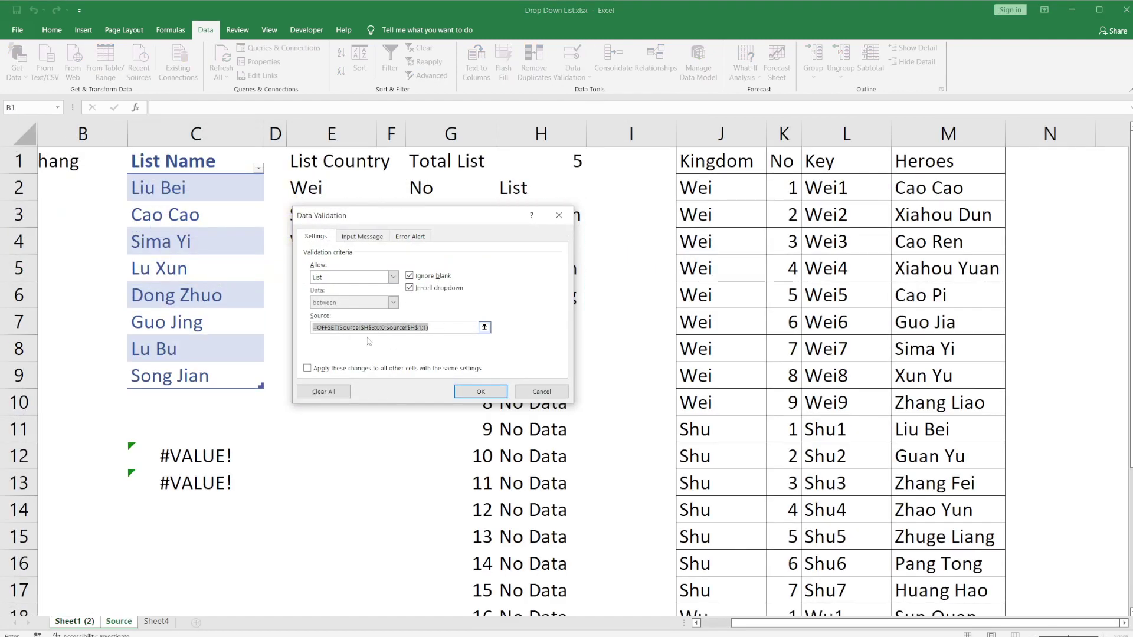
pyautogui.press('End')
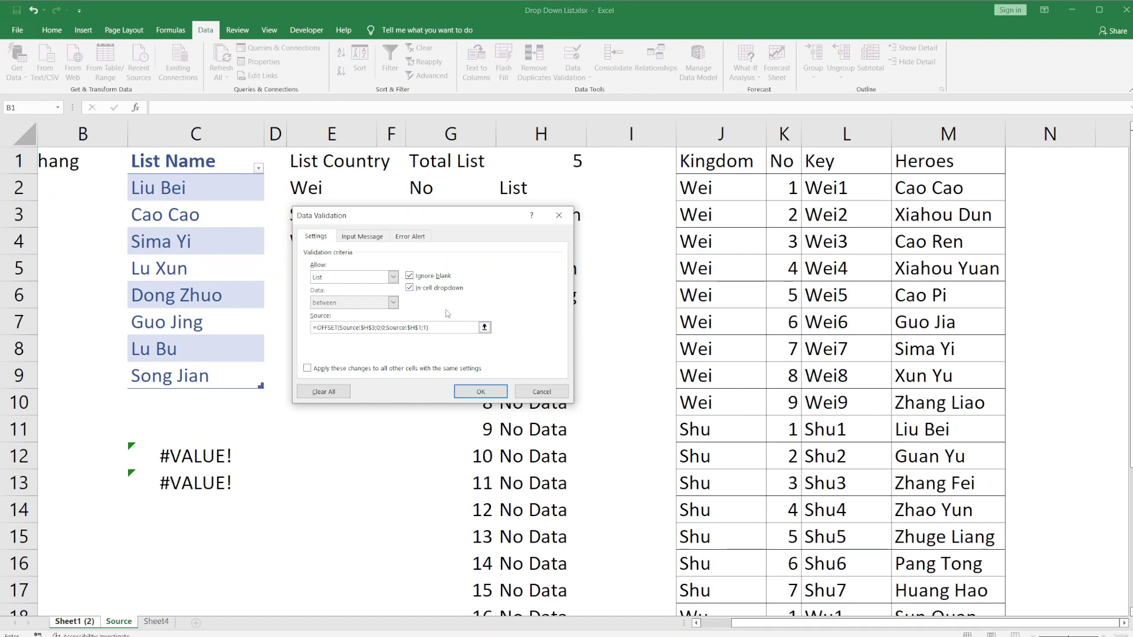
pyautogui.click(480, 391)
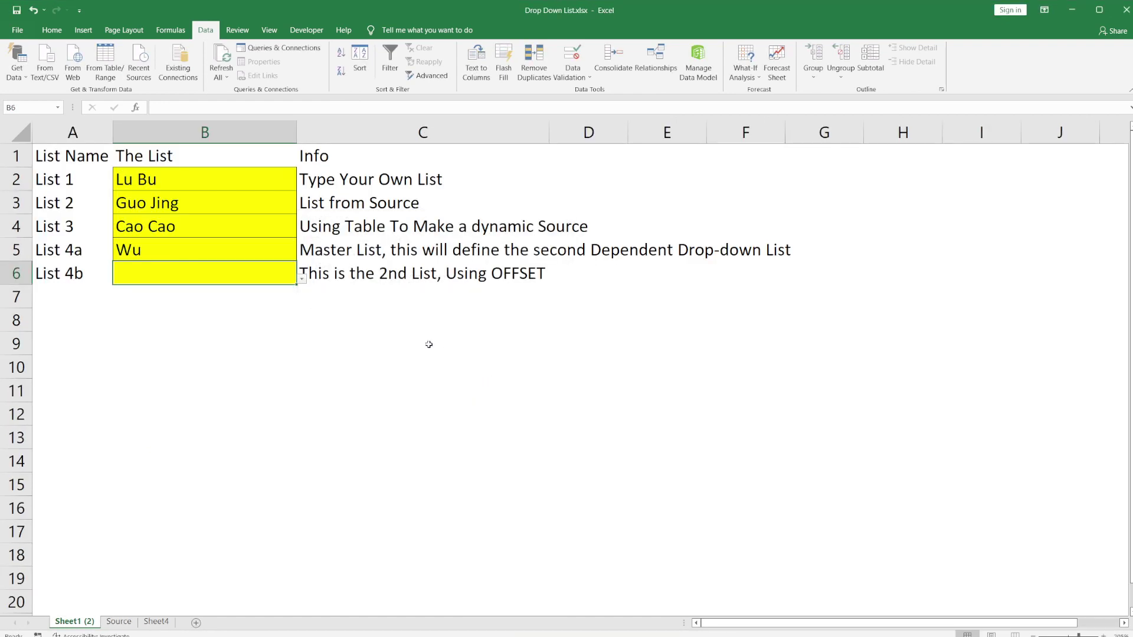
# Choose Lu Xun from B6's dependent hero list, and switch the kingdom in B5 to Wei
pyautogui.click(302, 280)
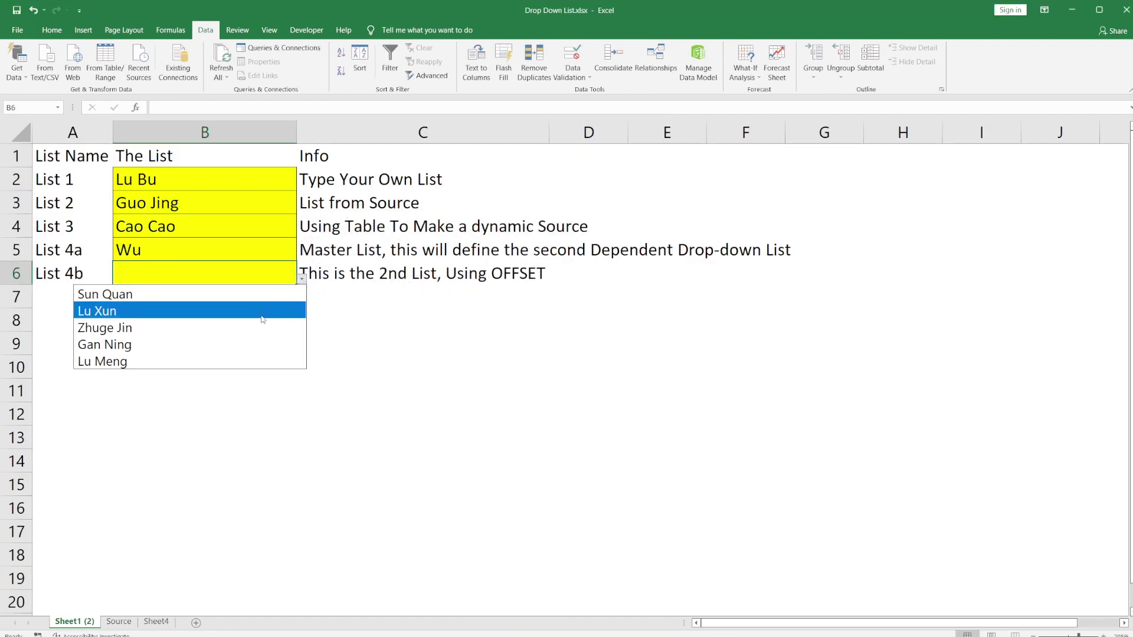
pyautogui.click(263, 316)
pyautogui.click(275, 255)
pyautogui.click(302, 255)
pyautogui.click(301, 273)
# Display B6's hero list for the Wei kingdom and compare it with the hero still entered in B6
pyautogui.click(301, 277)
pyautogui.click(291, 274)
pyautogui.click(301, 281)
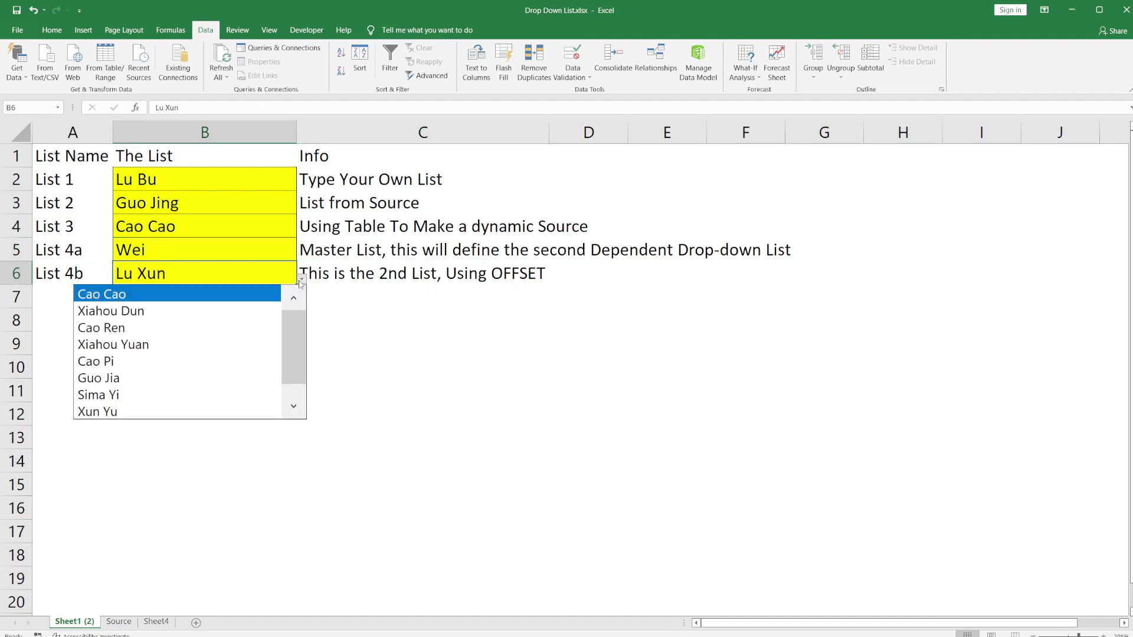
pyautogui.click(291, 270)
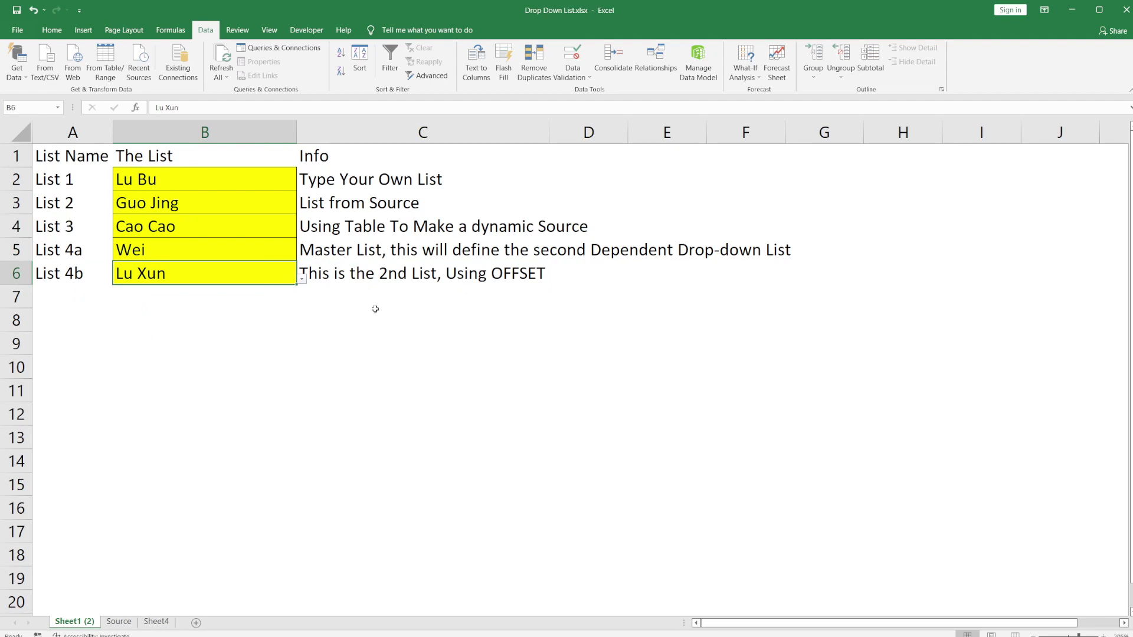
pyautogui.click(282, 251)
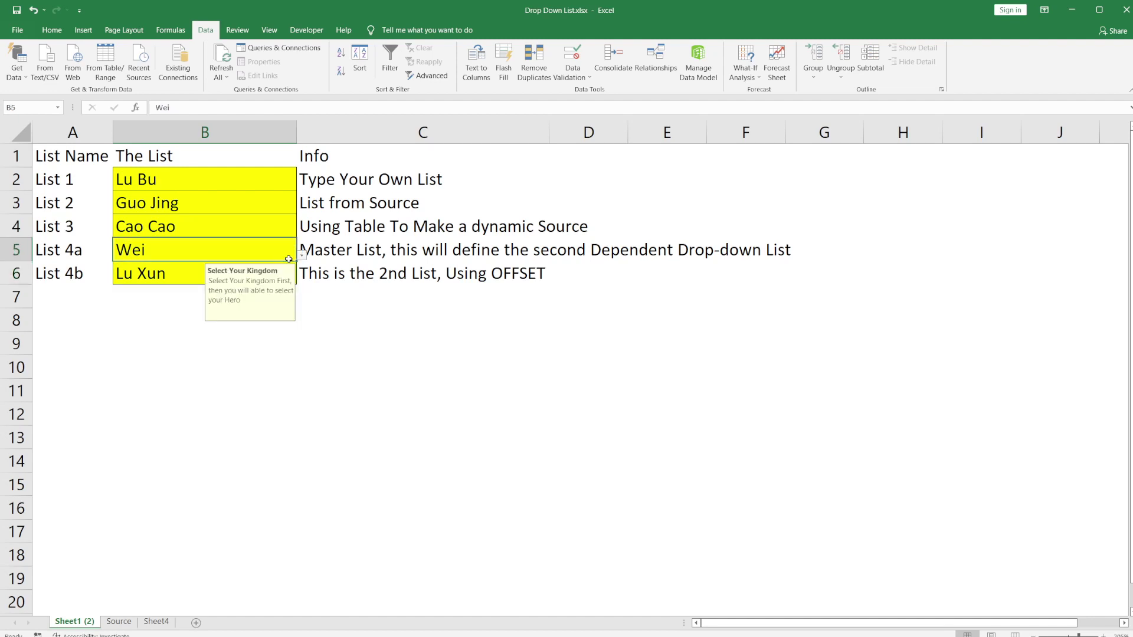
pyautogui.click(175, 272)
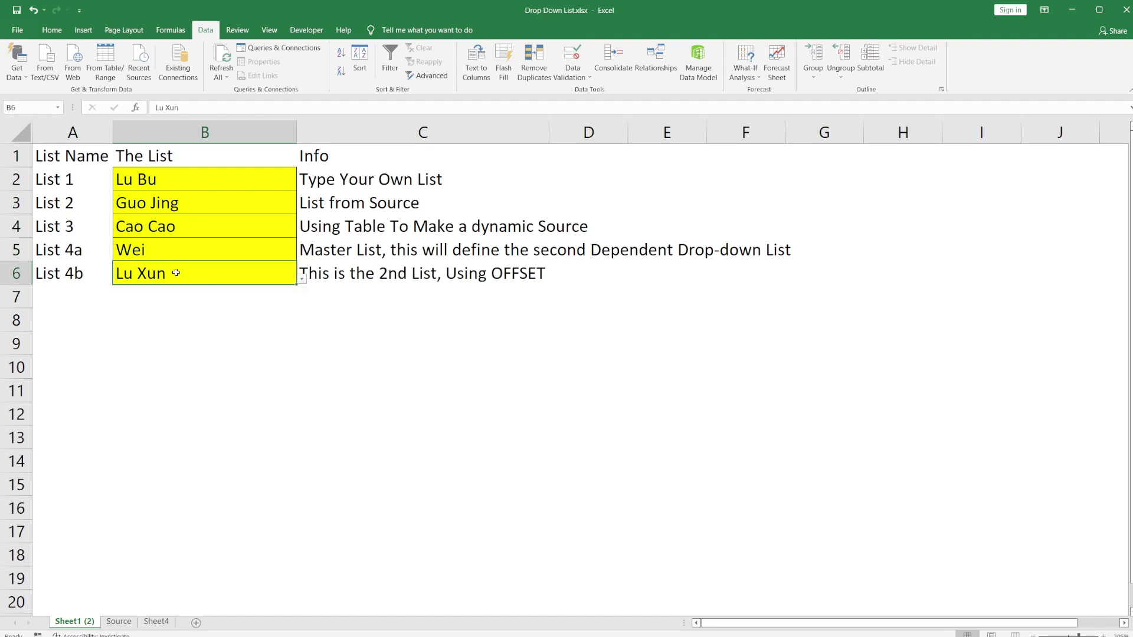
pyautogui.click(260, 252)
pyautogui.click(171, 274)
# Switch the kingdom in B5 to Shu and check it against the hero left in B6
pyautogui.click(270, 255)
pyautogui.click(302, 255)
pyautogui.click(271, 287)
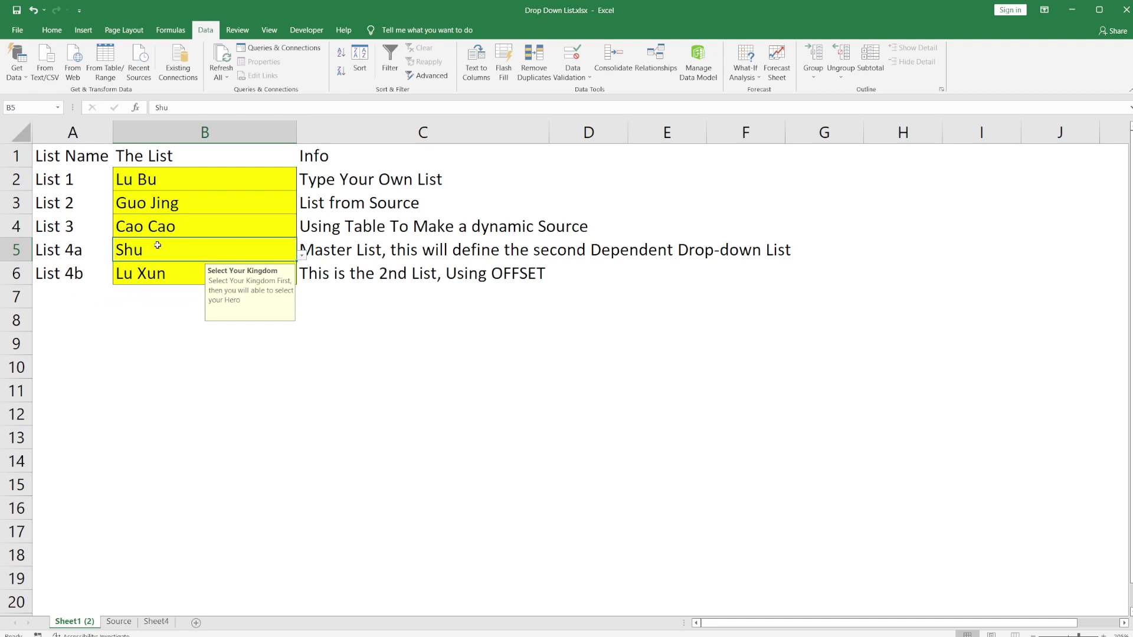
pyautogui.click(158, 274)
pyautogui.click(167, 254)
pyautogui.click(163, 270)
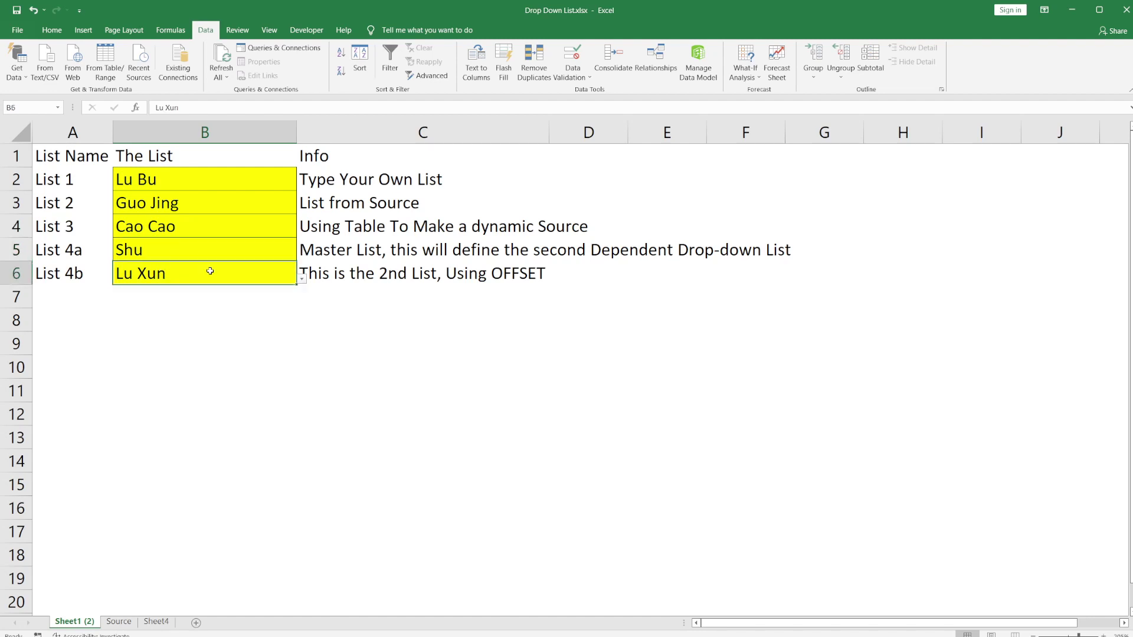
# Clear the hero in B6 and set the kingdom in B5 to Wei
pyautogui.press('Delete')
pyautogui.click(253, 250)
pyautogui.click(301, 255)
pyautogui.click(284, 271)
pyautogui.click(199, 271)
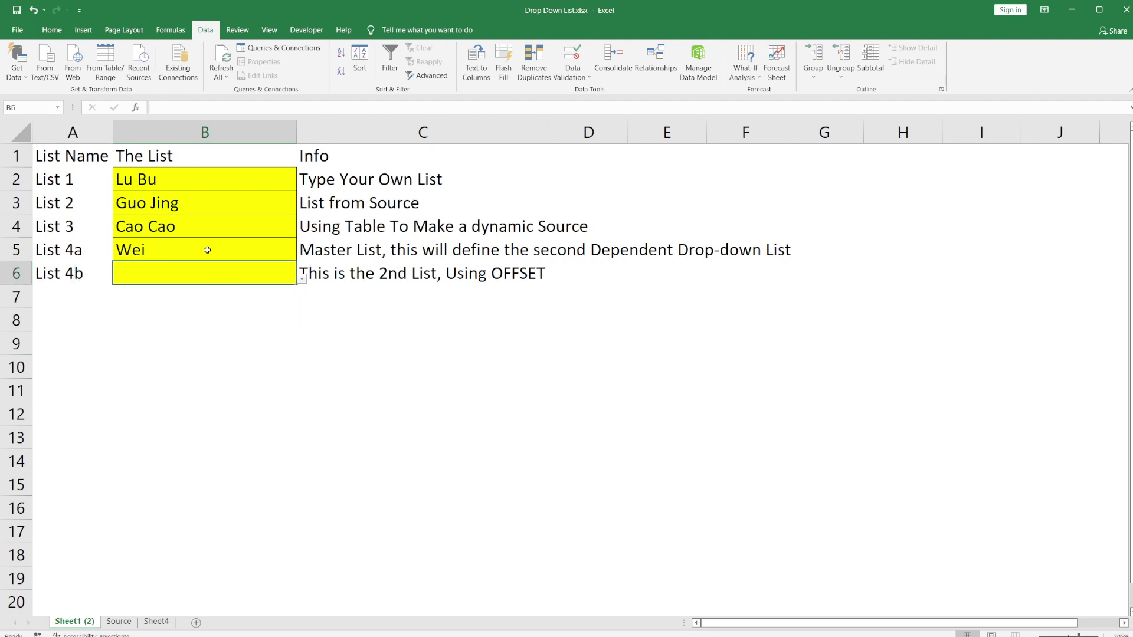
# Set the kingdom in B5 to Wu and choose Sun Quan from B6's dependent hero list
pyautogui.click(207, 250)
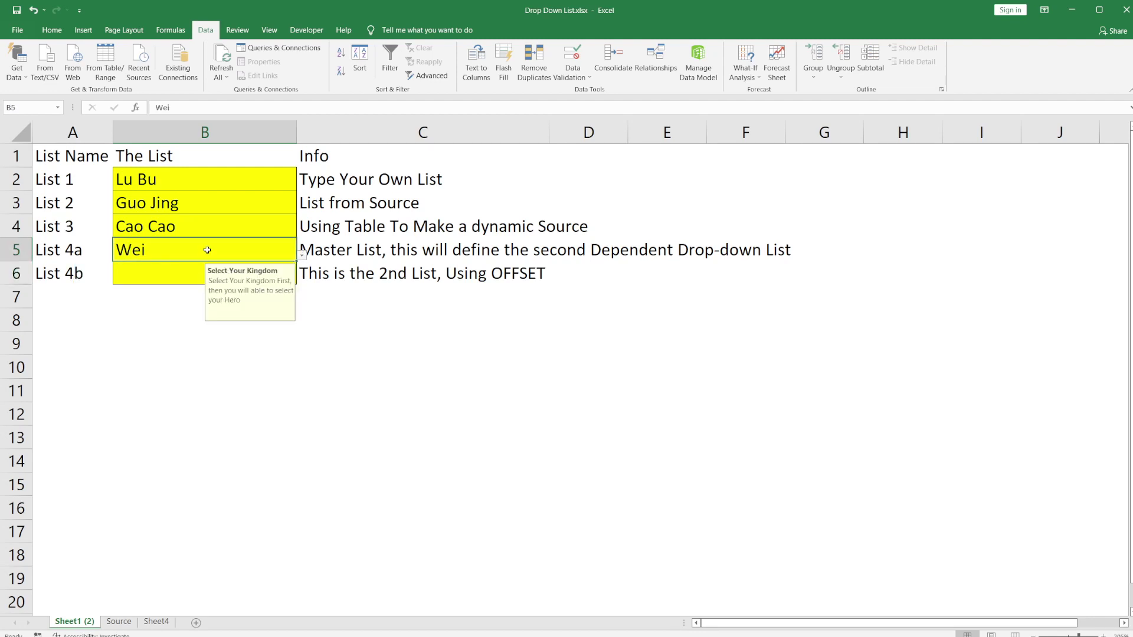
pyautogui.click(303, 258)
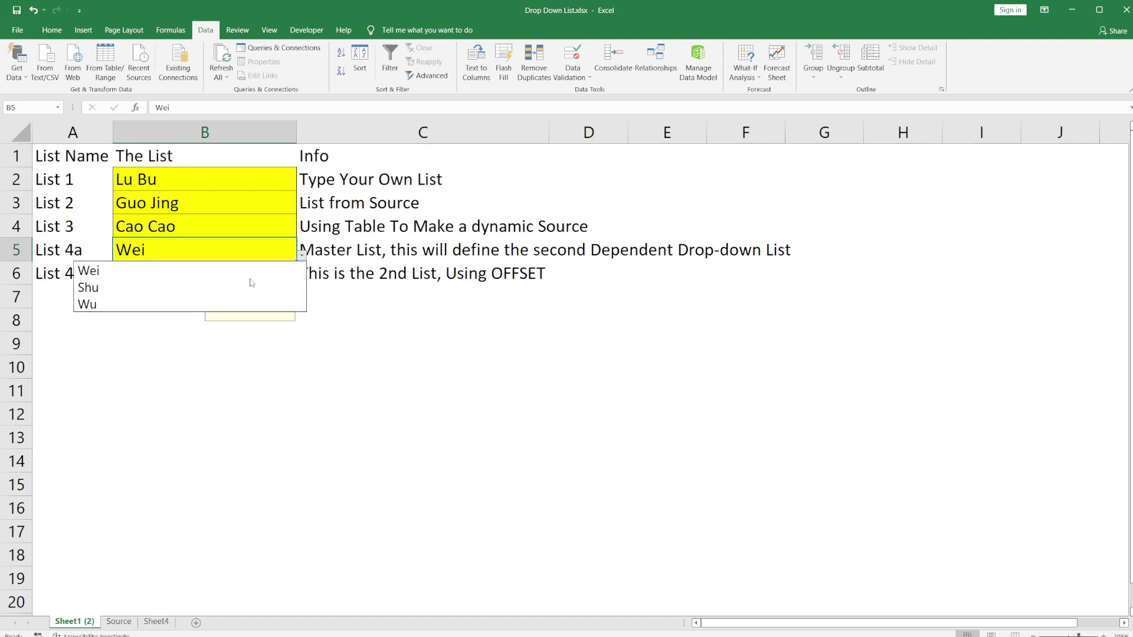
pyautogui.click(200, 297)
pyautogui.click(161, 277)
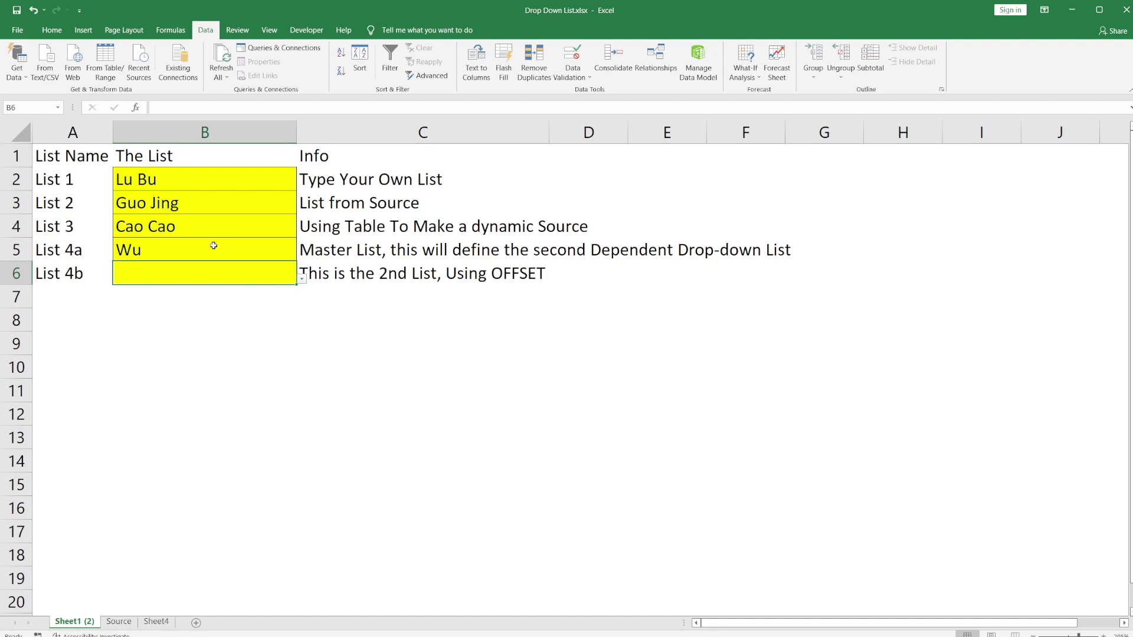
pyautogui.click(301, 279)
pyautogui.click(292, 294)
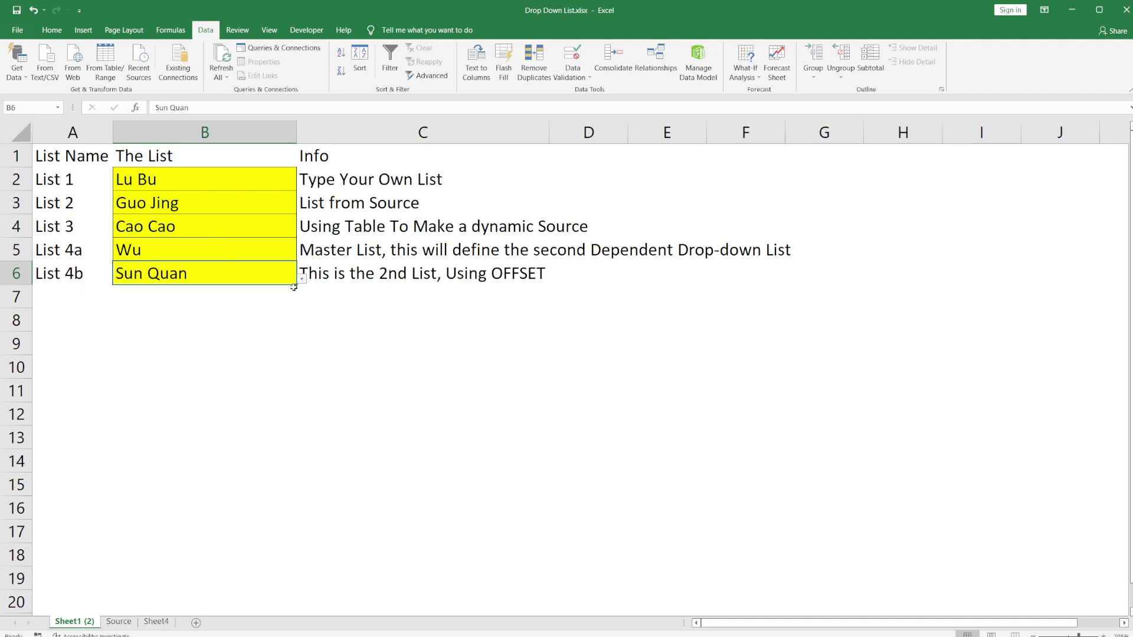
# Review the generated hero list against the kingdom table on the Source sheet, and return to Sheet1 (2)
pyautogui.click(119, 622)
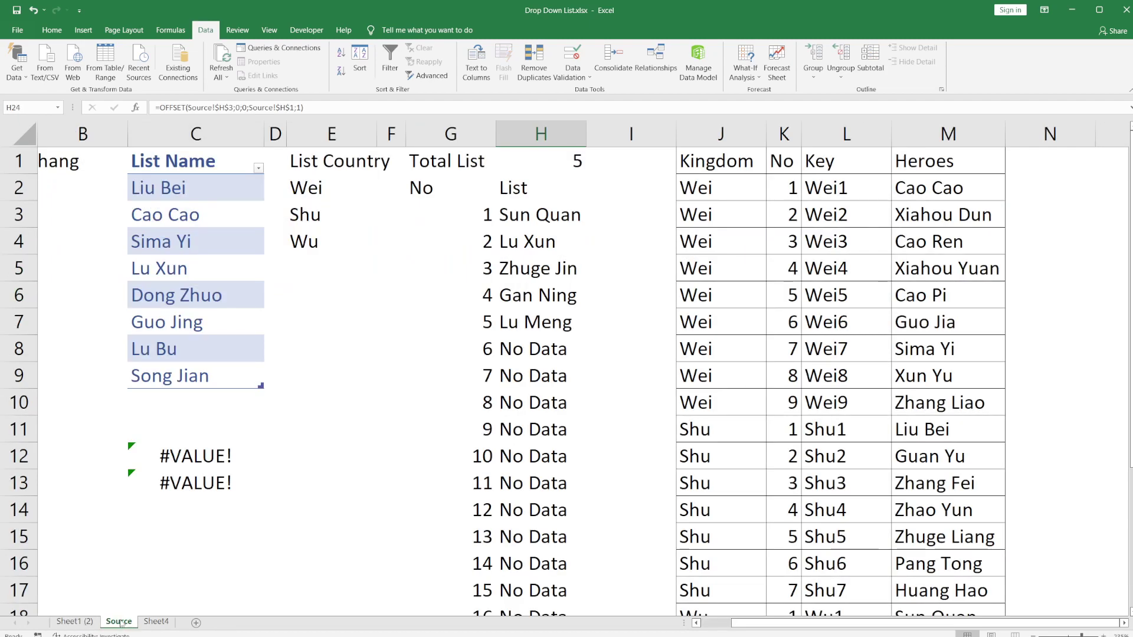
pyautogui.hscroll(-2, 743, 614)
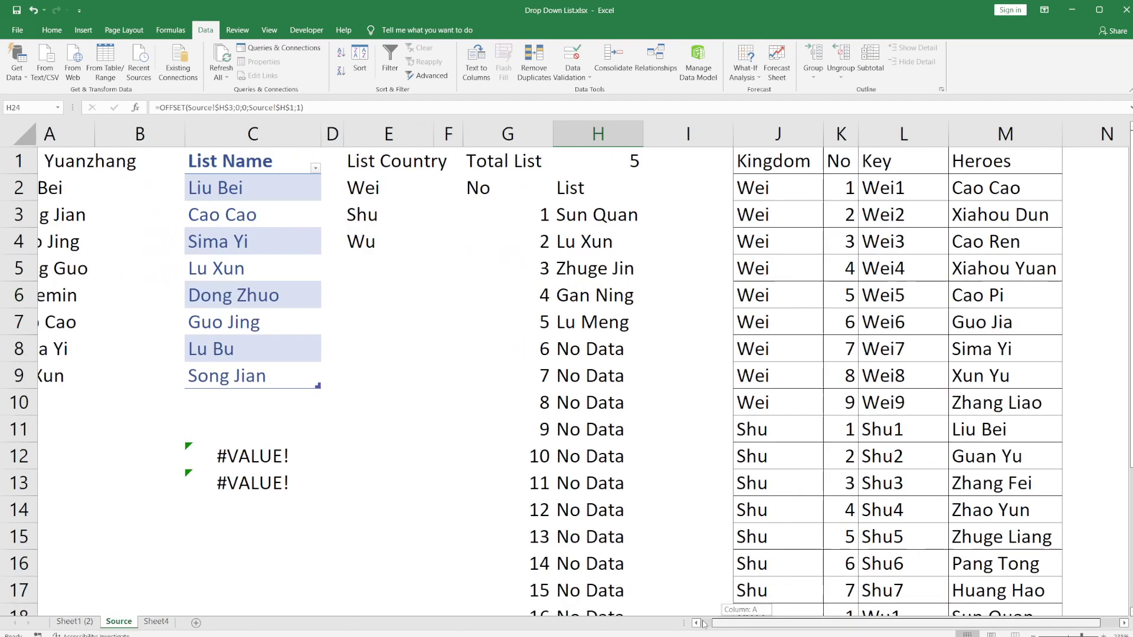
pyautogui.click(74, 621)
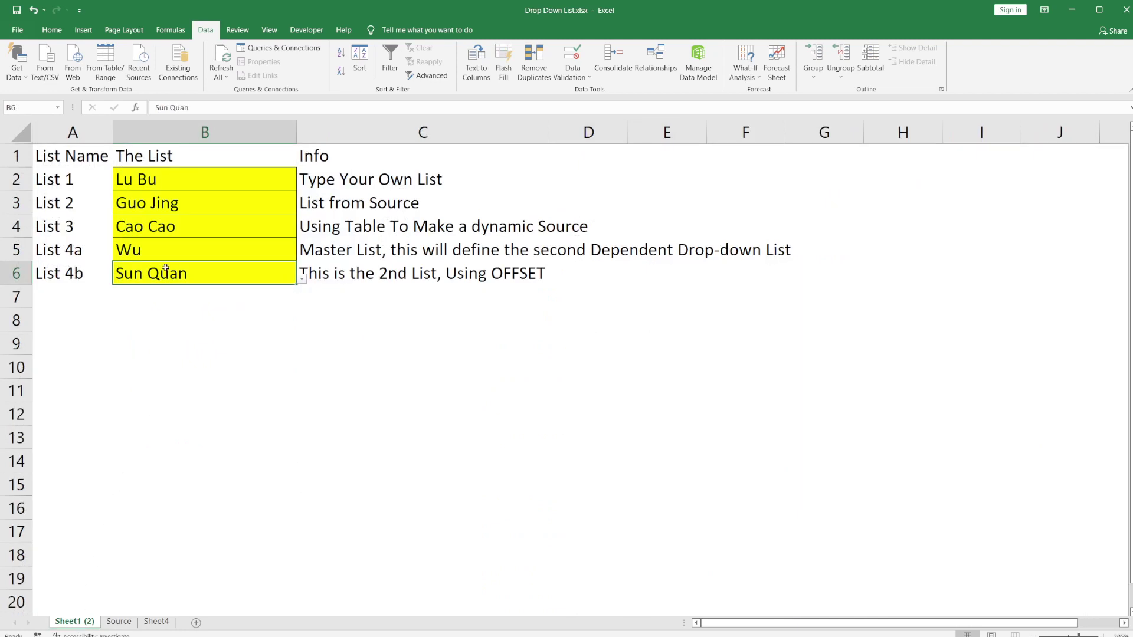
# Switch the hero in B6 to Lu Xun and mark the empty area below the lists, B8:H13
pyautogui.moveTo(132, 329); pyautogui.dragTo(862, 392)
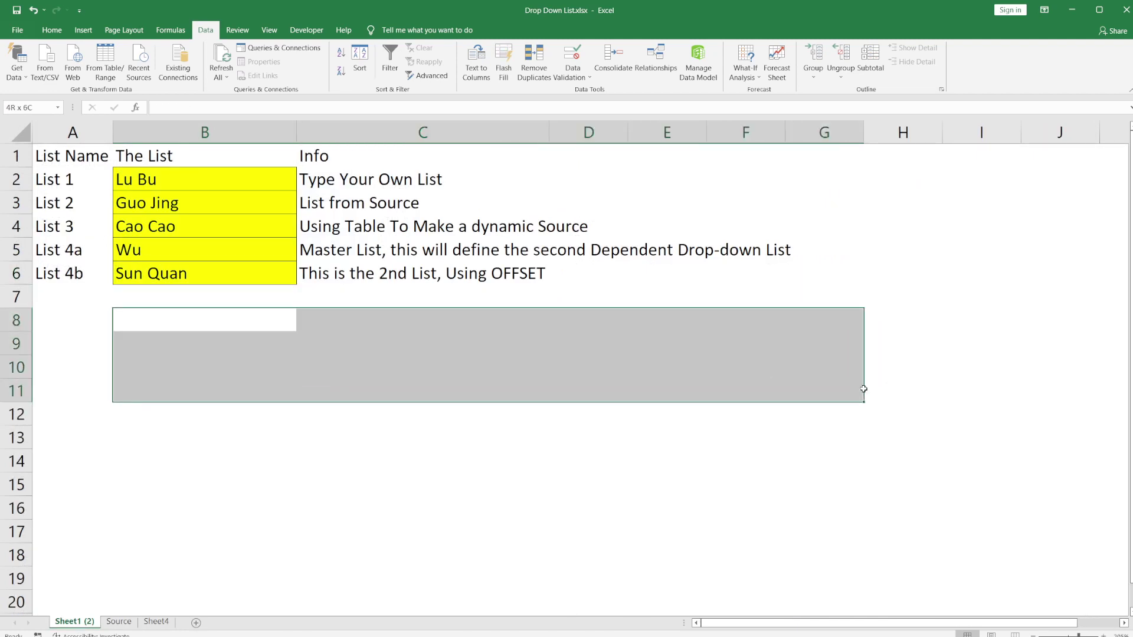
pyautogui.click(273, 281)
pyautogui.click(260, 311)
pyautogui.moveTo(177, 345); pyautogui.dragTo(982, 413)
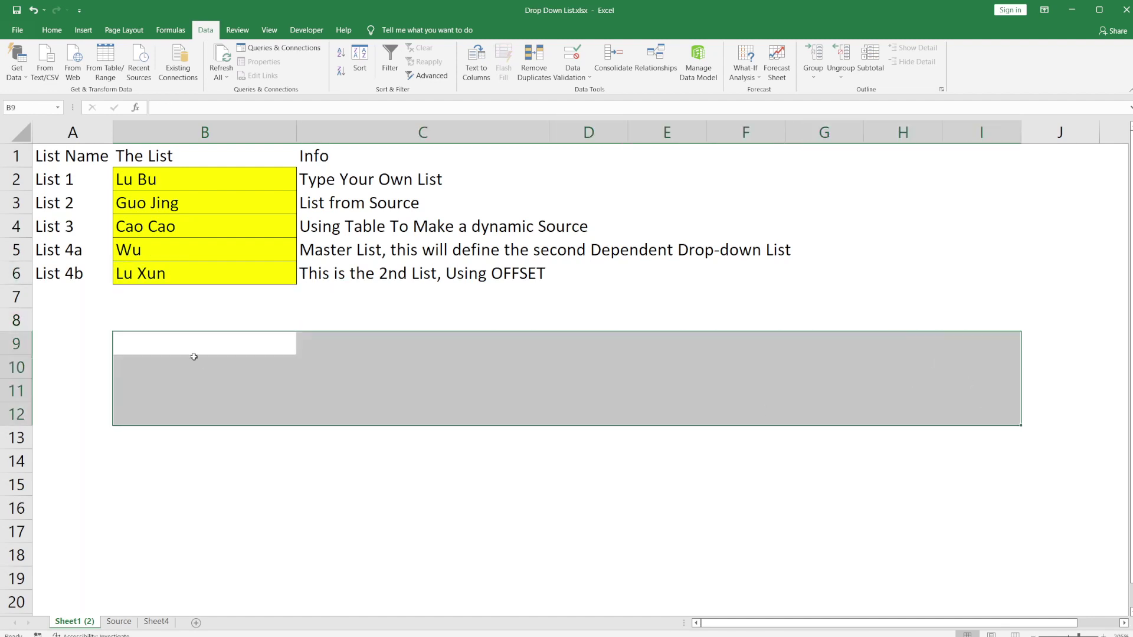
pyautogui.moveTo(177, 319); pyautogui.dragTo(882, 443)
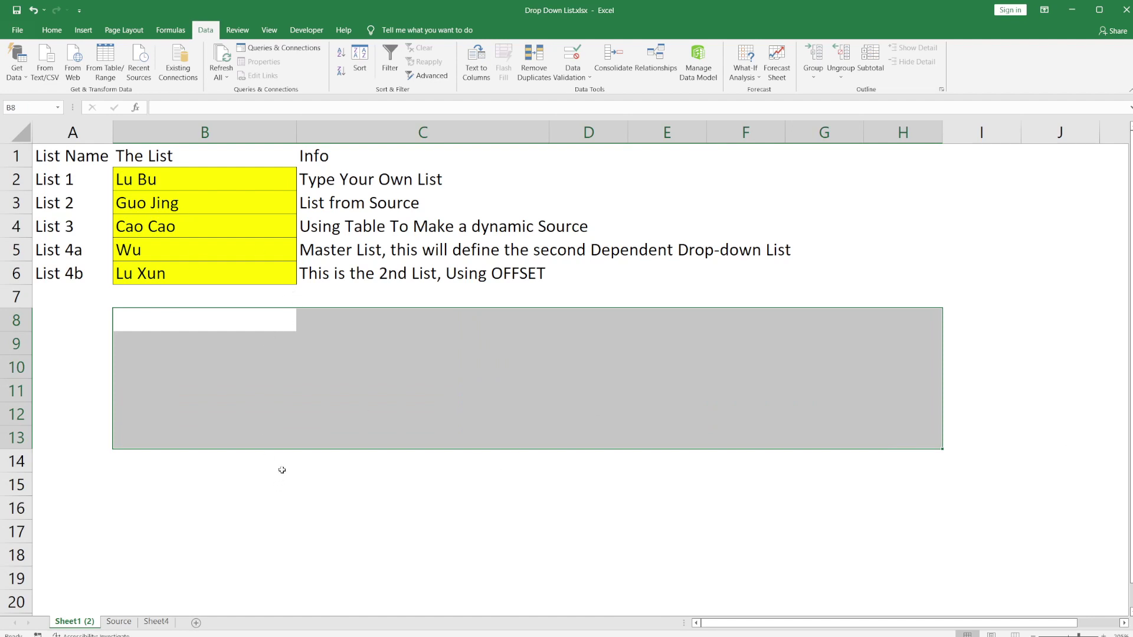
pyautogui.click(278, 280)
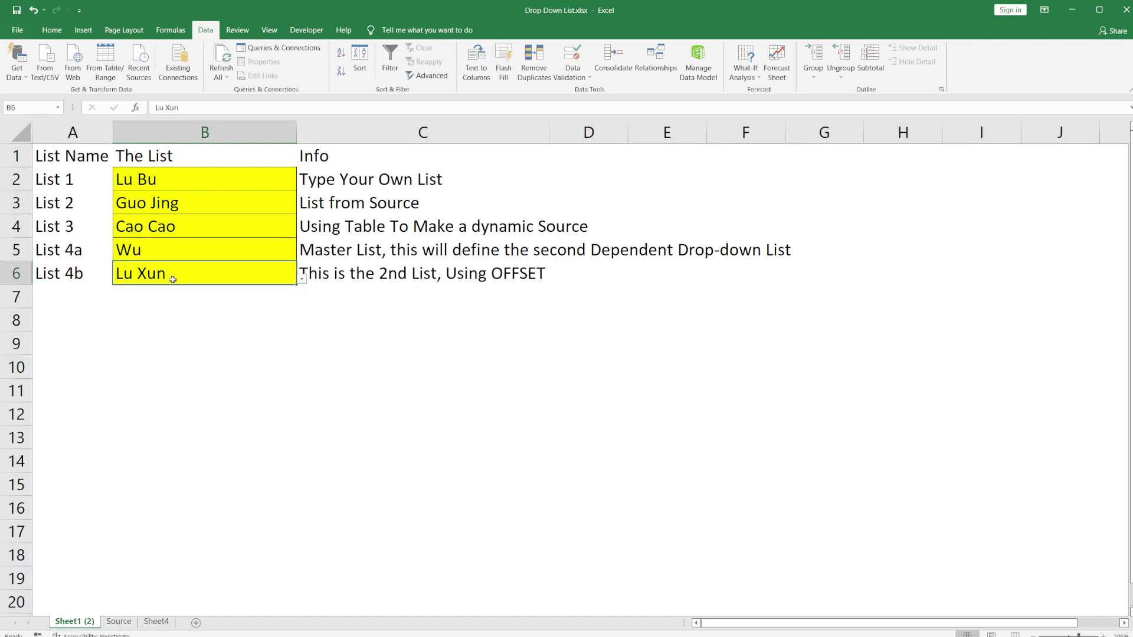
# Enter the stat headings WAR in B8 and INT in C8
pyautogui.click(179, 330)
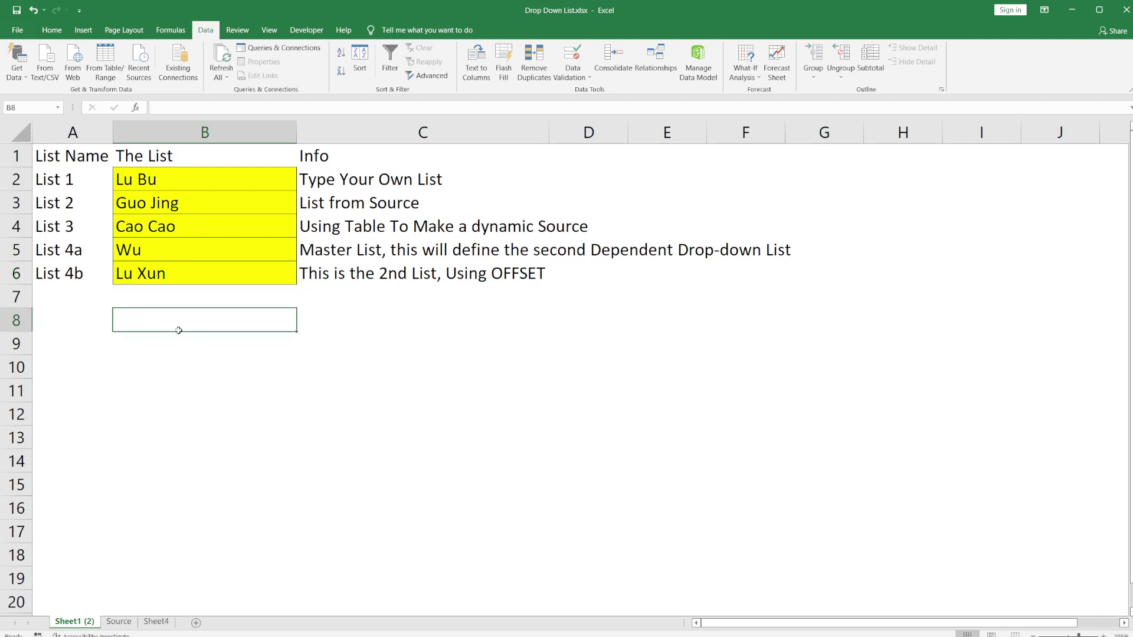
pyautogui.write('WAR')
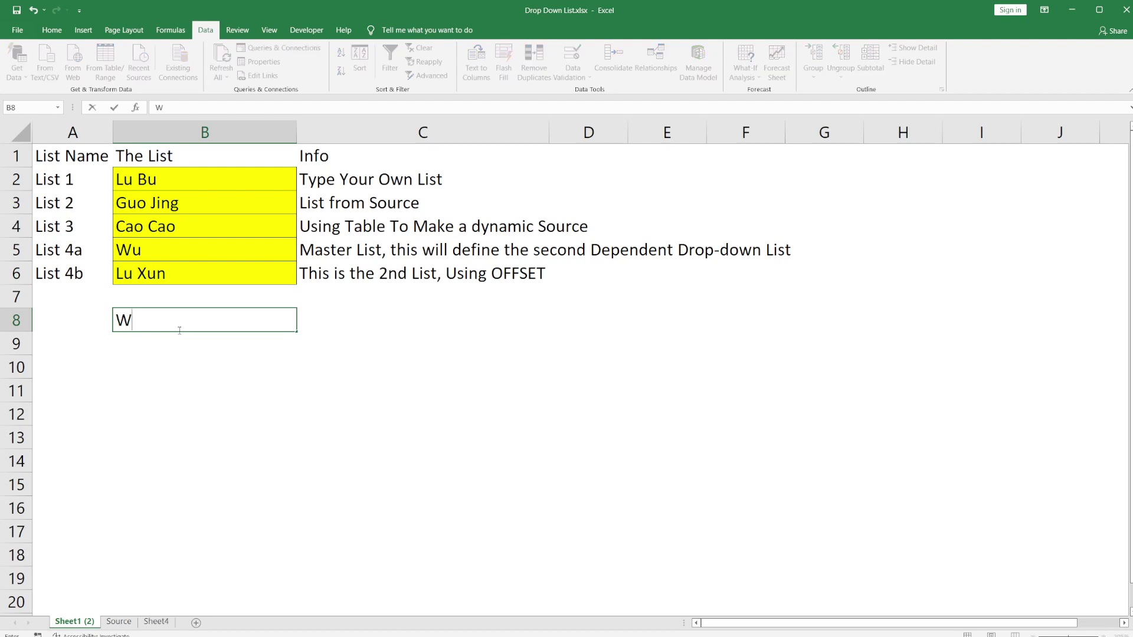
pyautogui.press('Return')
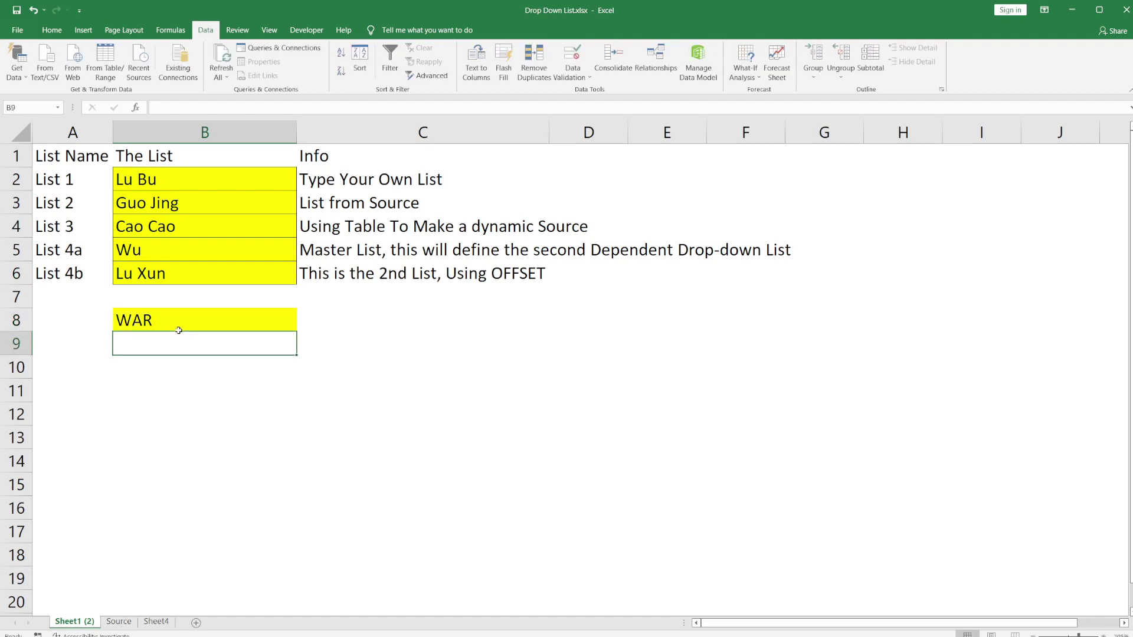
pyautogui.press('Up')
pyautogui.press('Right')
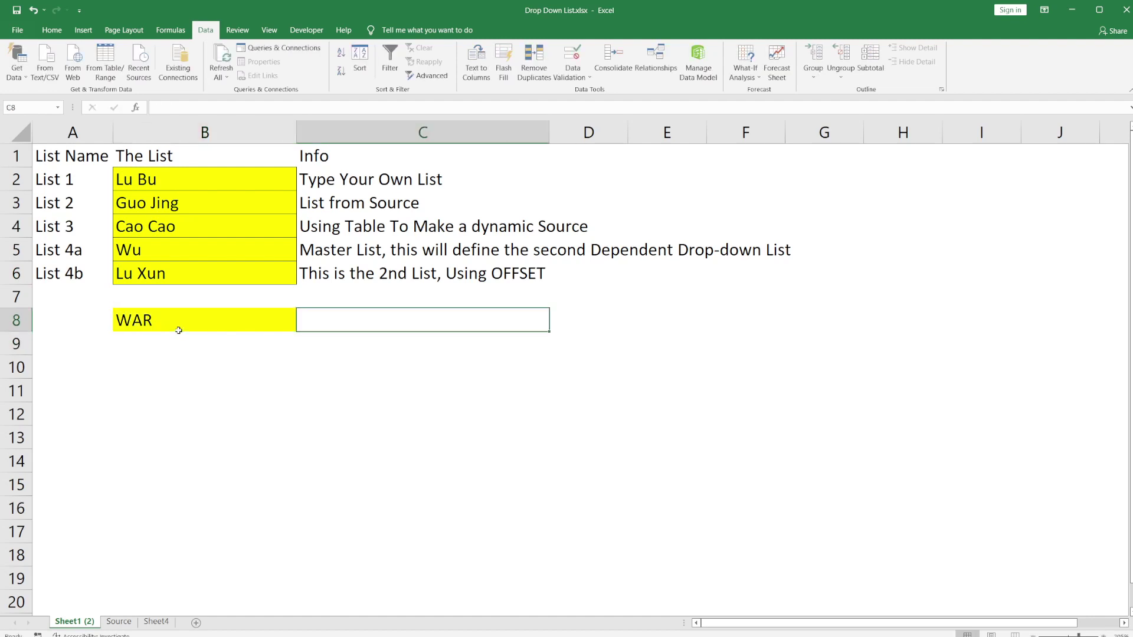
pyautogui.write('INT')
pyautogui.press('Return')
# Copy C8's formatting onto B8 to remove the yellow fill from the WAR heading
pyautogui.press('Up')
pyautogui.hotkey('ctrl', 'c')
pyautogui.press('Left')
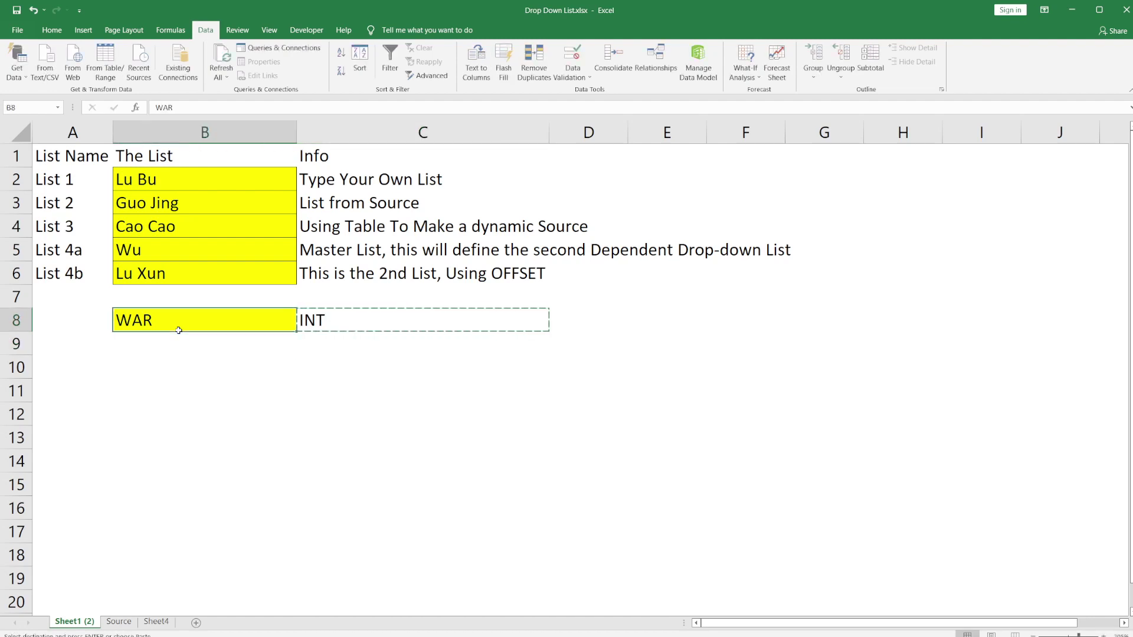
pyautogui.hotkey('shift', 'F10')
pyautogui.press('r')
# Enter the remaining stat headings CHARM, POL and LDR in D8, E8 and F8
pyautogui.press('Right')
pyautogui.press('Right')
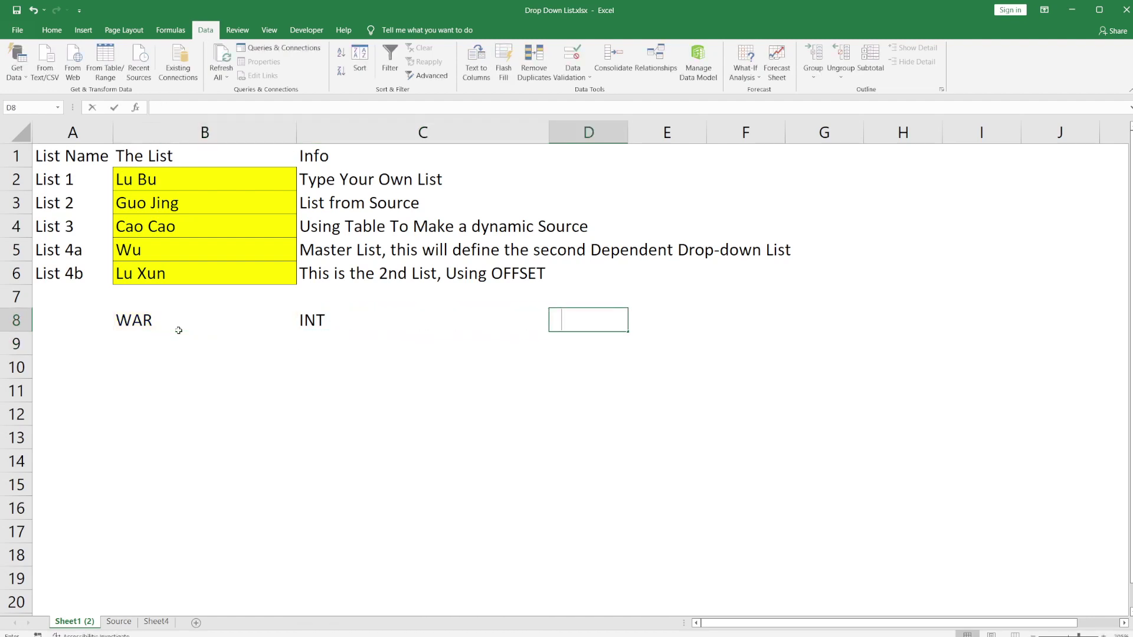
pyautogui.write('CHARM')
pyautogui.press('Return')
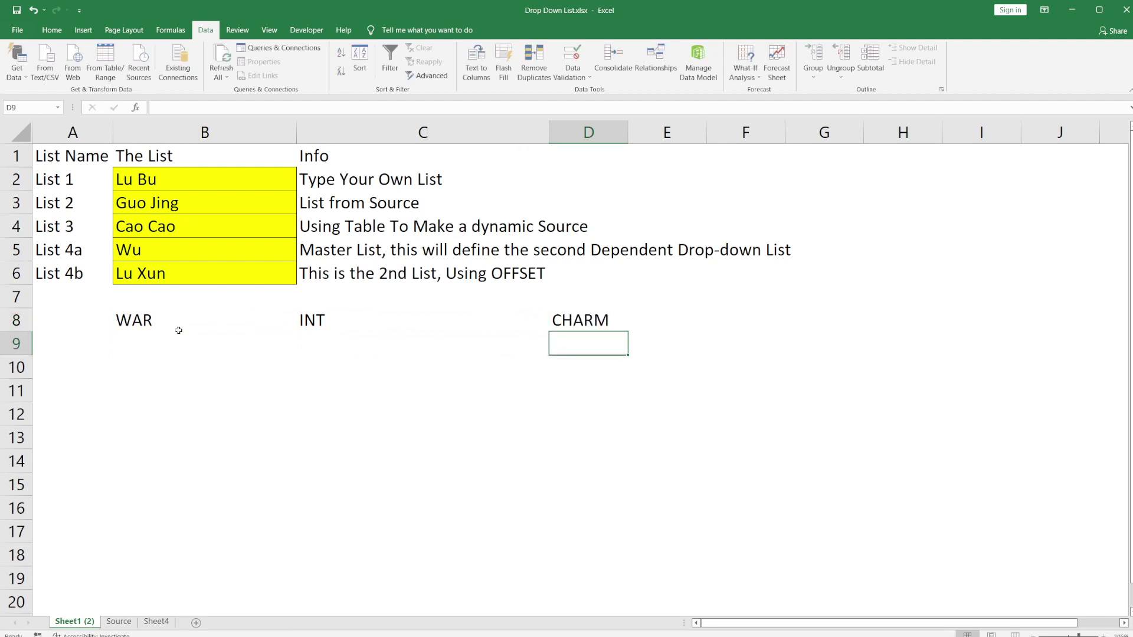
pyautogui.press('Up')
pyautogui.press('Right')
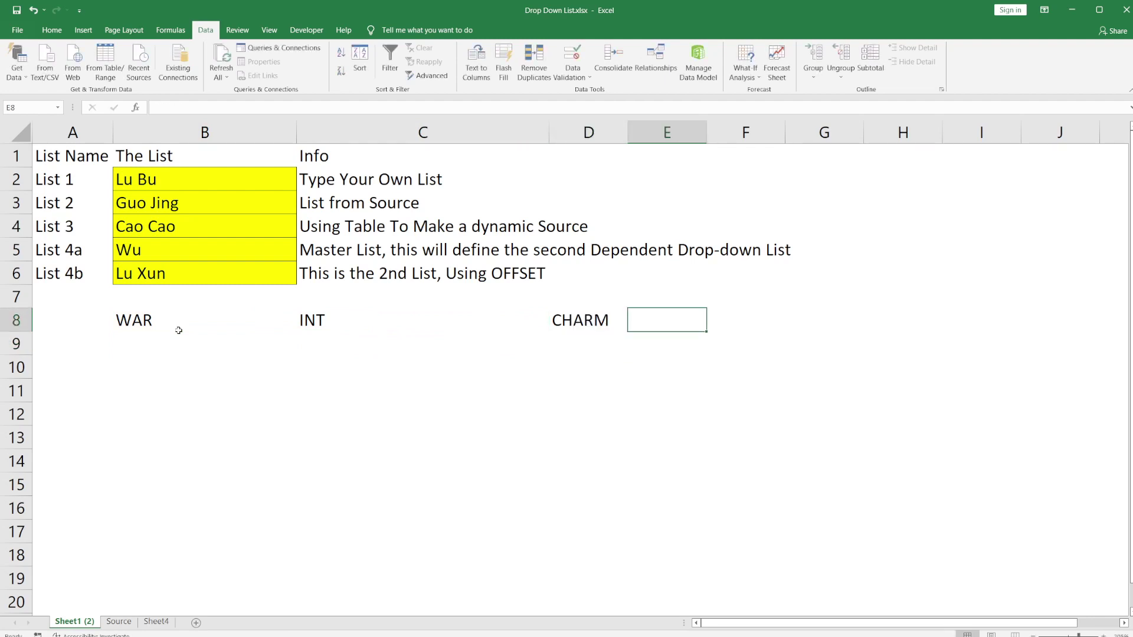
pyautogui.write('POL')
pyautogui.press('Return')
pyautogui.press('Up')
pyautogui.press('Right')
pyautogui.write('LDR')
pyautogui.press('Return')
pyautogui.press('Up')
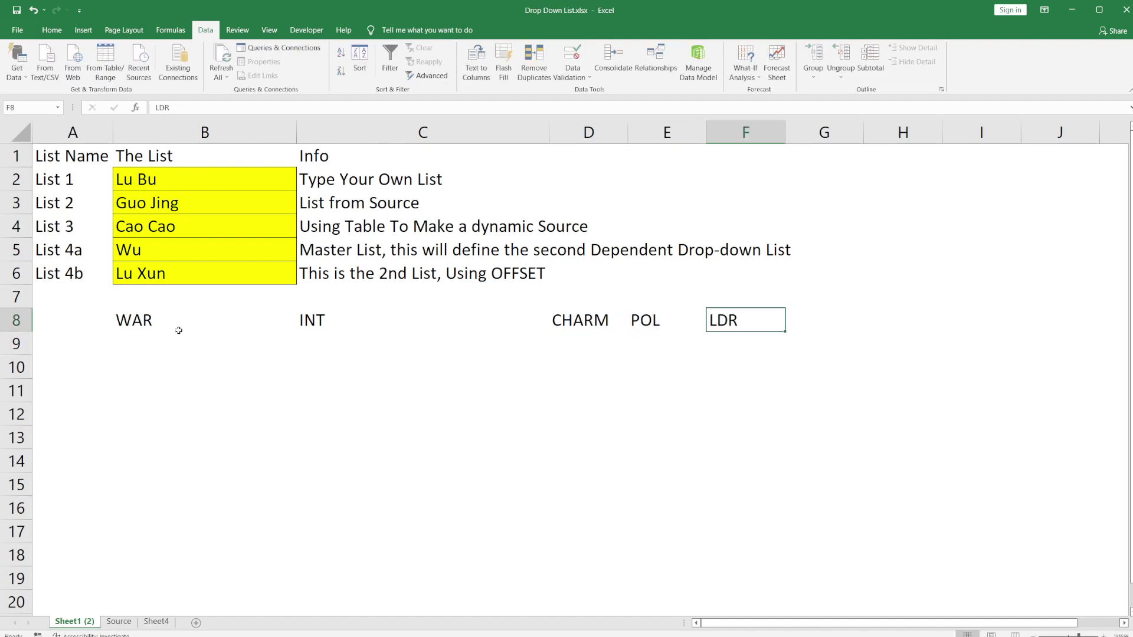
# Fill B9:F9 under the stat headings with the sample values 111, 23, 23, 55 and 66
pyautogui.press('Left')
pyautogui.press('Left')
pyautogui.press('Left')
pyautogui.press('Left')
pyautogui.press('Left')
pyautogui.press('Down')
pyautogui.press('Right')
pyautogui.write('111')
pyautogui.press('Right')
pyautogui.write('23')
pyautogui.press('Right')
pyautogui.write('23')
pyautogui.press('Right')
pyautogui.write('55')
pyautogui.press('Right')
pyautogui.write('66')
pyautogui.press('Left')
pyautogui.hotkey('ctrl', 'Left')
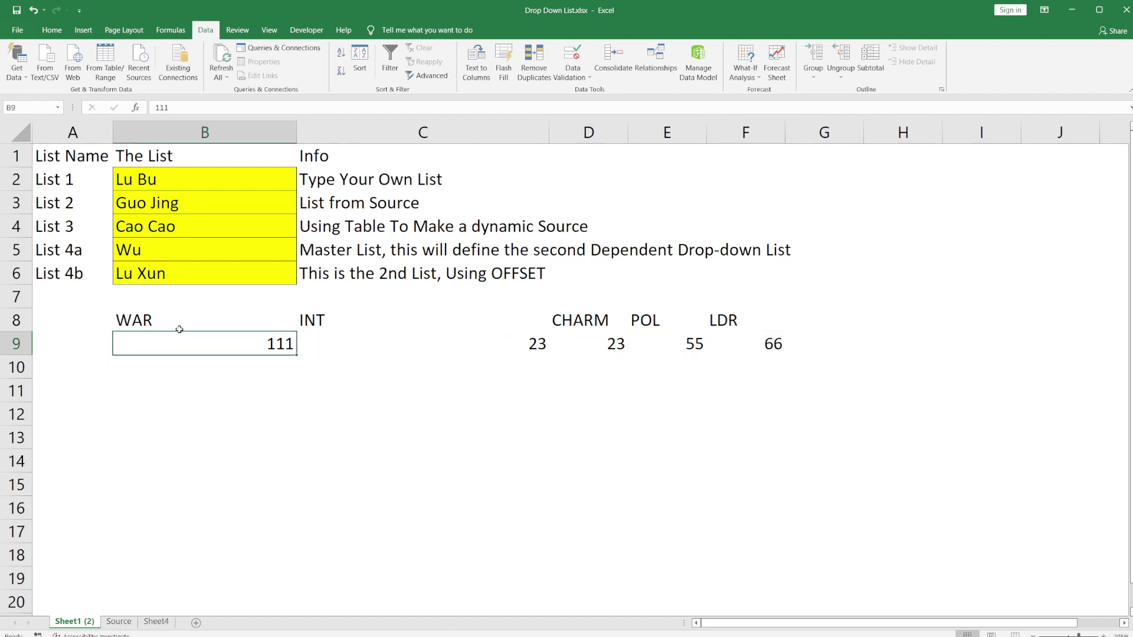
# Choose Sun Quan from B6's hero list again
pyautogui.click(308, 277)
pyautogui.press('Left')
pyautogui.click(302, 282)
pyautogui.click(290, 293)
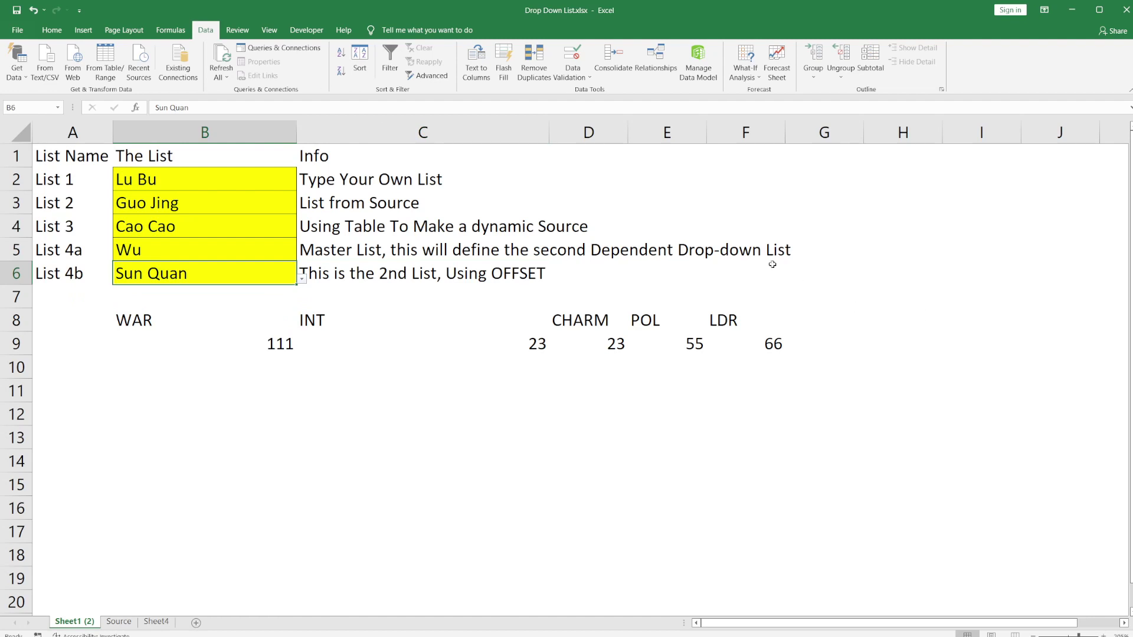
pyautogui.click(221, 469)
pyautogui.moveTo(221, 470); pyautogui.dragTo(761, 462)
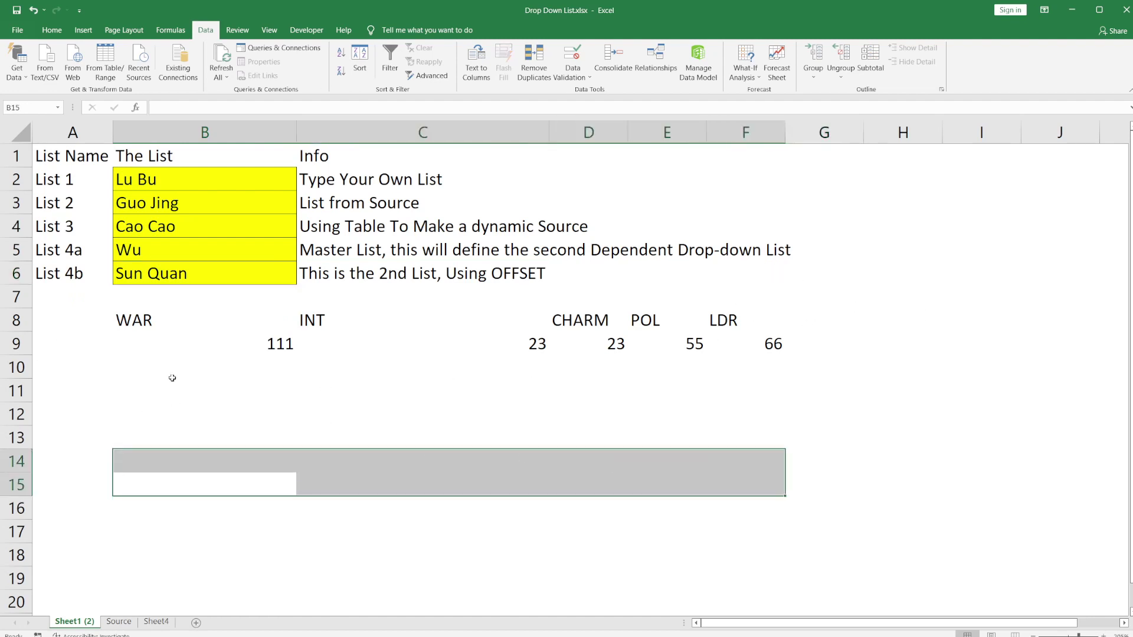
pyautogui.moveTo(195, 398); pyautogui.dragTo(760, 426)
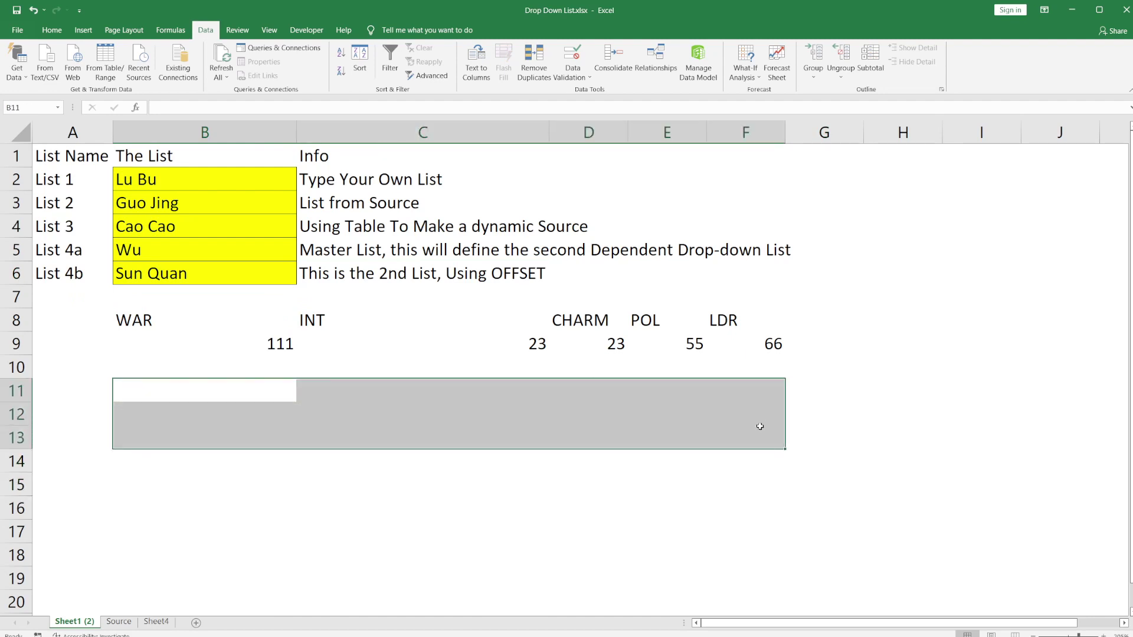
pyautogui.moveTo(272, 344); pyautogui.dragTo(740, 347)
pyautogui.moveTo(155, 397); pyautogui.dragTo(768, 385)
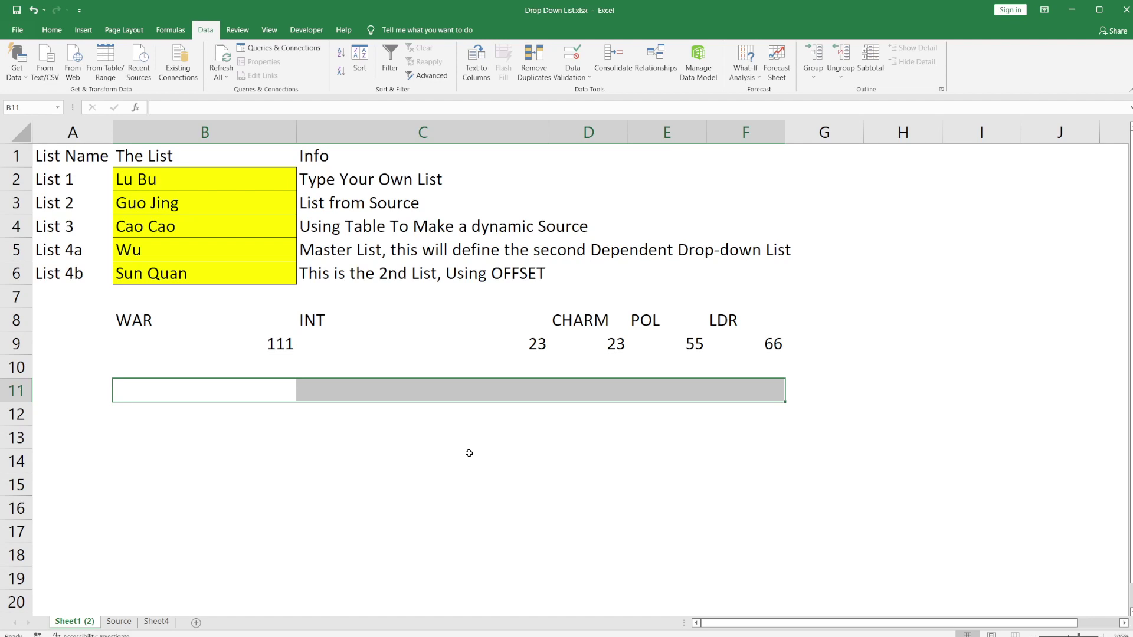
# Display B6's hero list and B5's kingdom list to recap how the two dependent drop-downs work
pyautogui.click(253, 271)
pyautogui.click(302, 280)
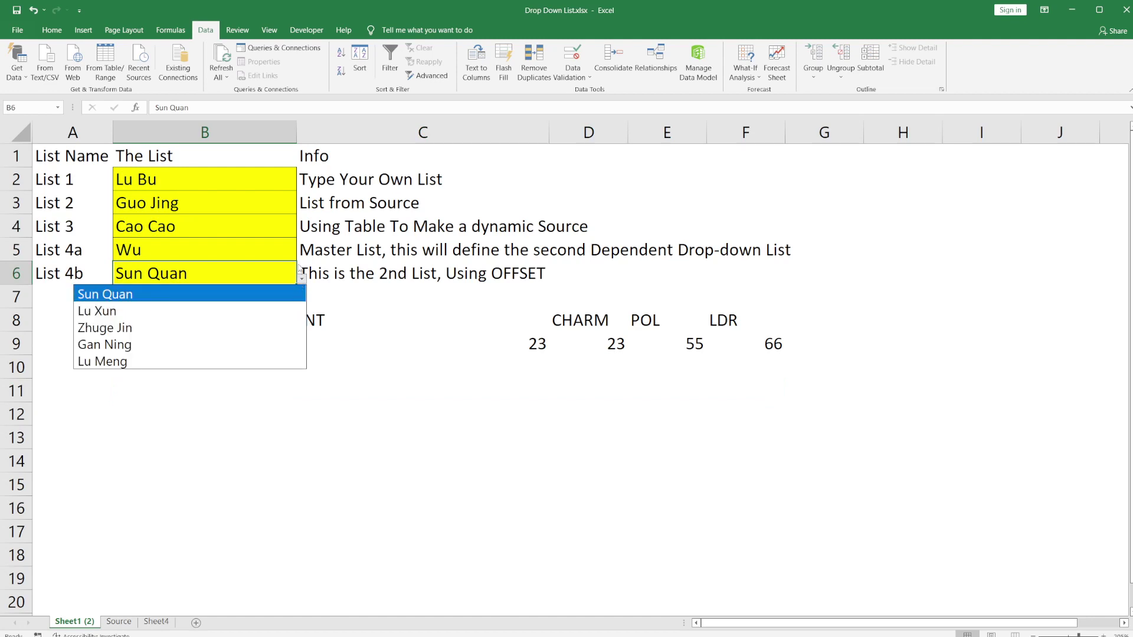
pyautogui.press('Escape')
pyautogui.click(281, 253)
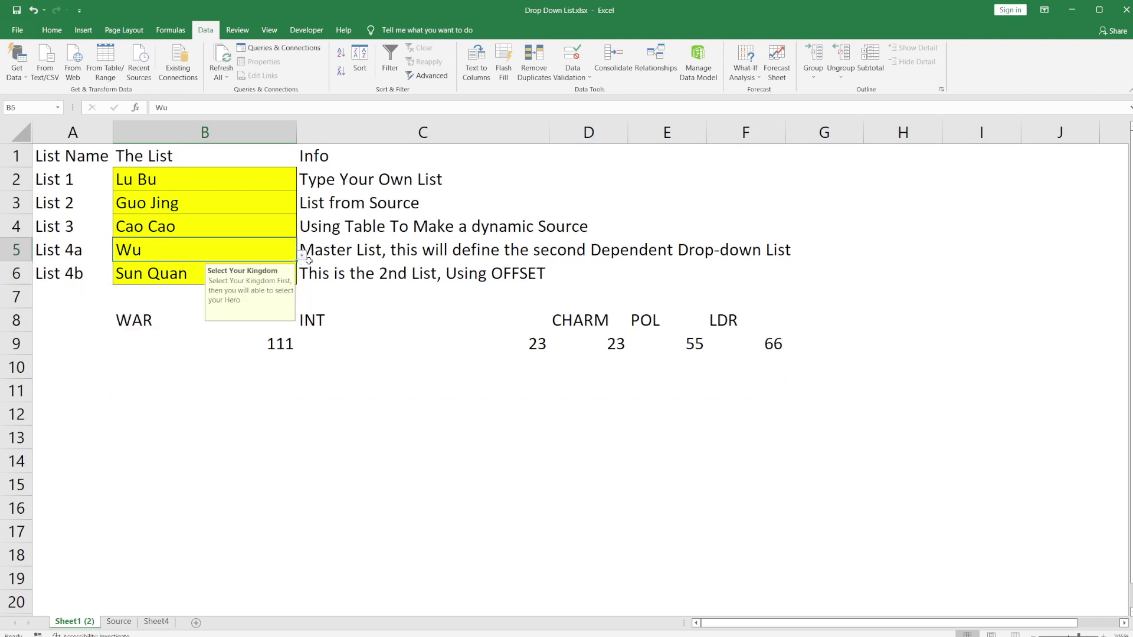
pyautogui.click(302, 256)
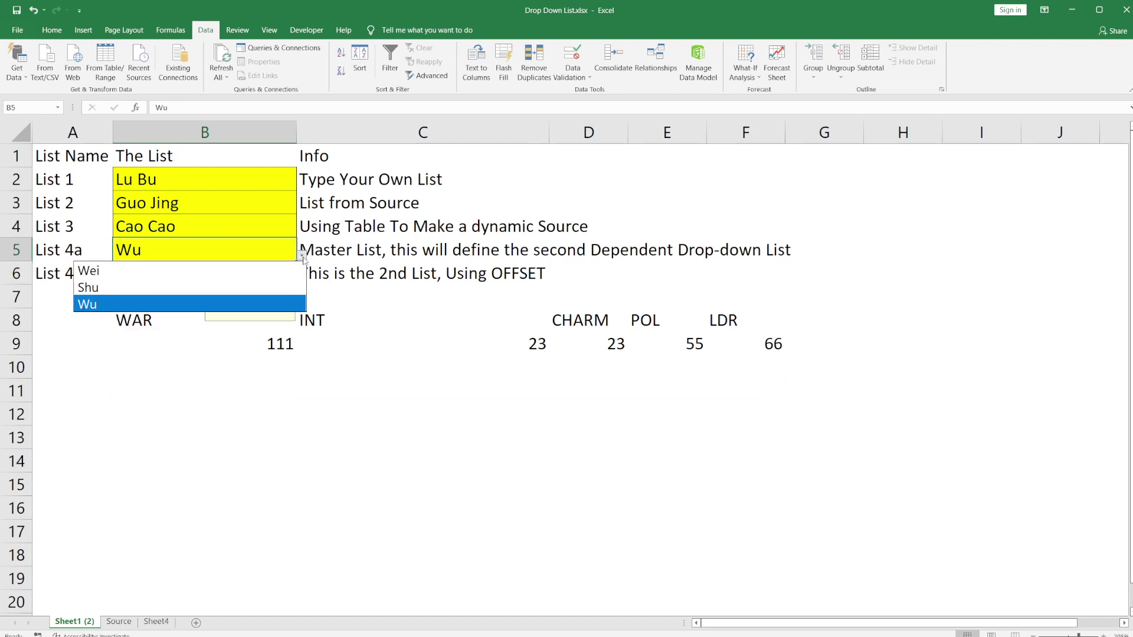
pyautogui.click(301, 256)
pyautogui.click(116, 269)
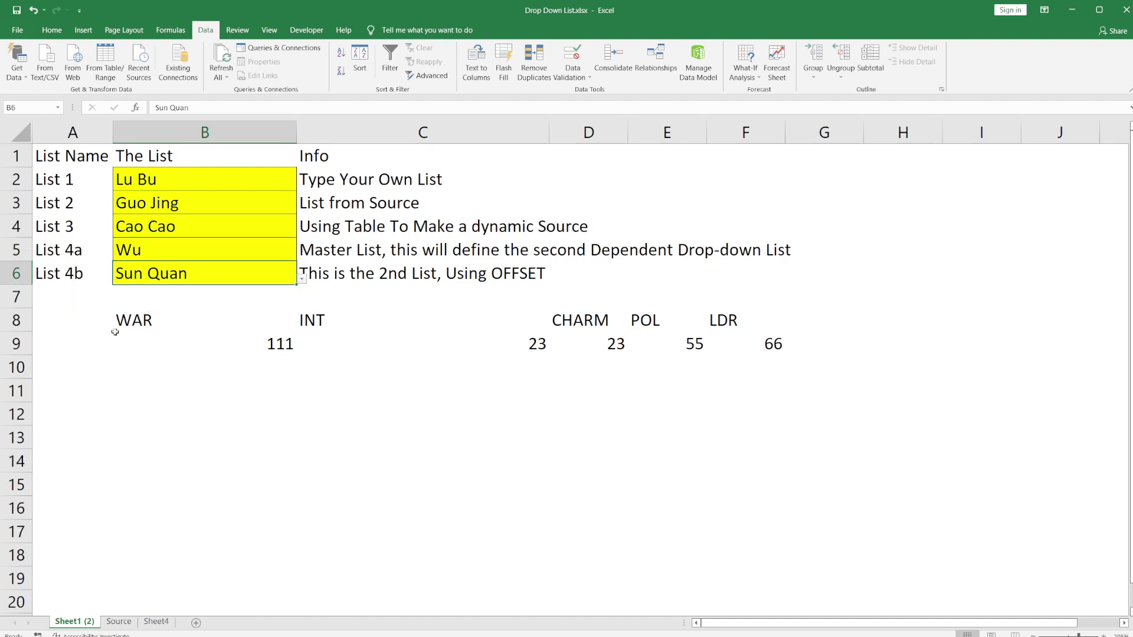
pyautogui.click(86, 347)
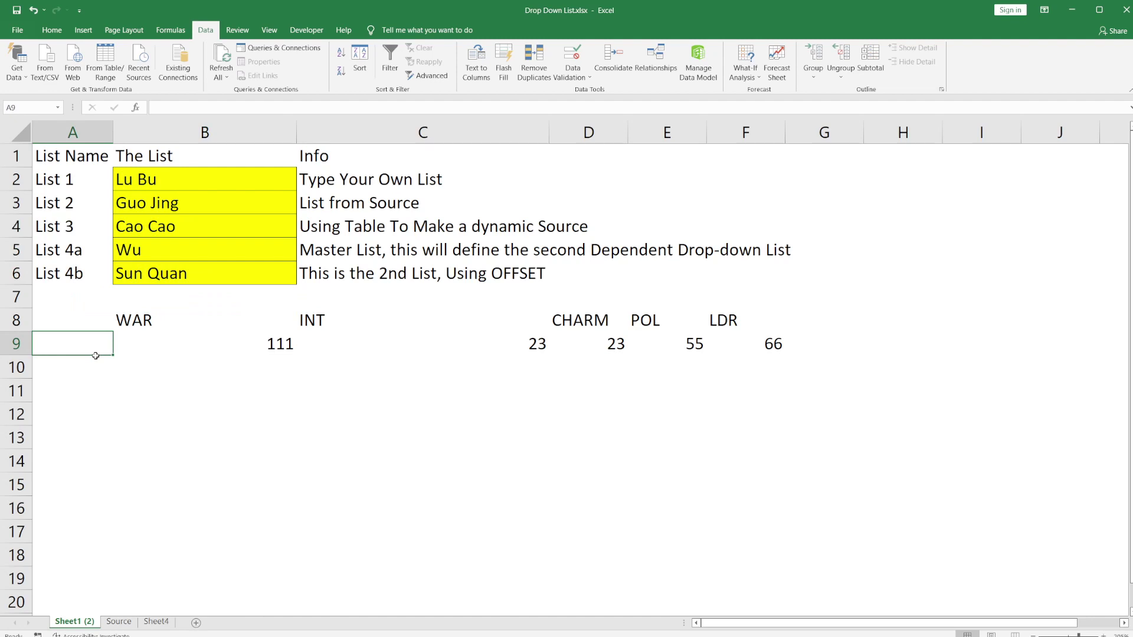